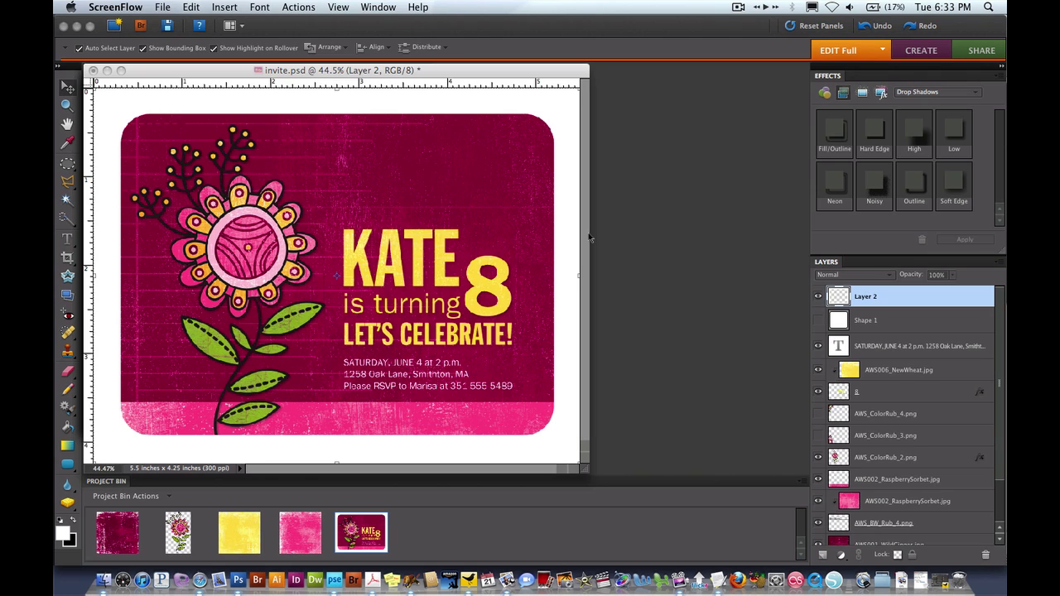
# Create blank document Untitled-1 at 5.5 × 4.25 inches, 300 ppi.
pyautogui.click(575, 180)
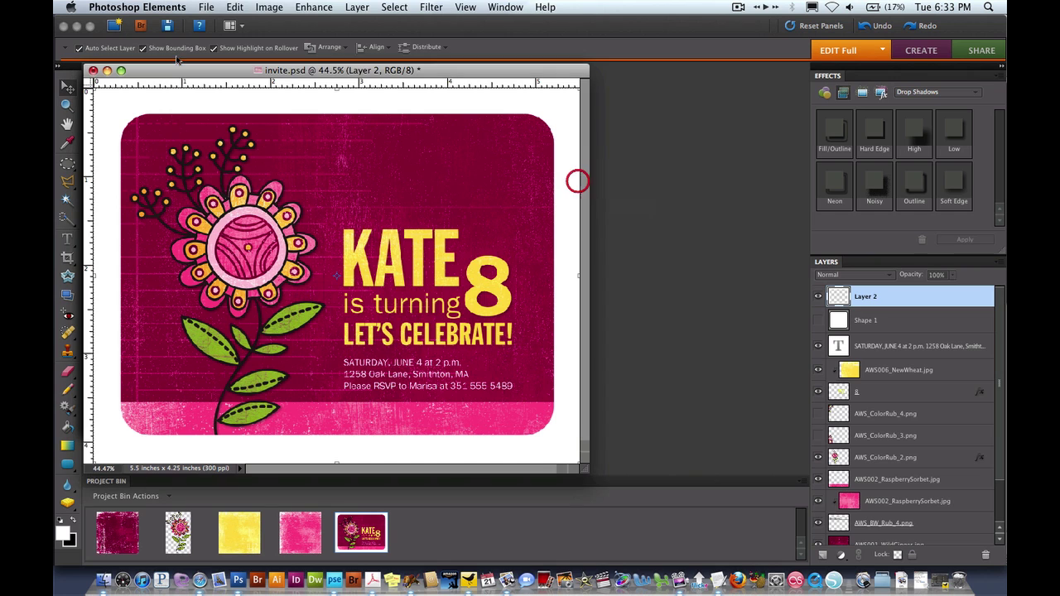
pyautogui.click(207, 8)
pyautogui.moveTo(360, 25)
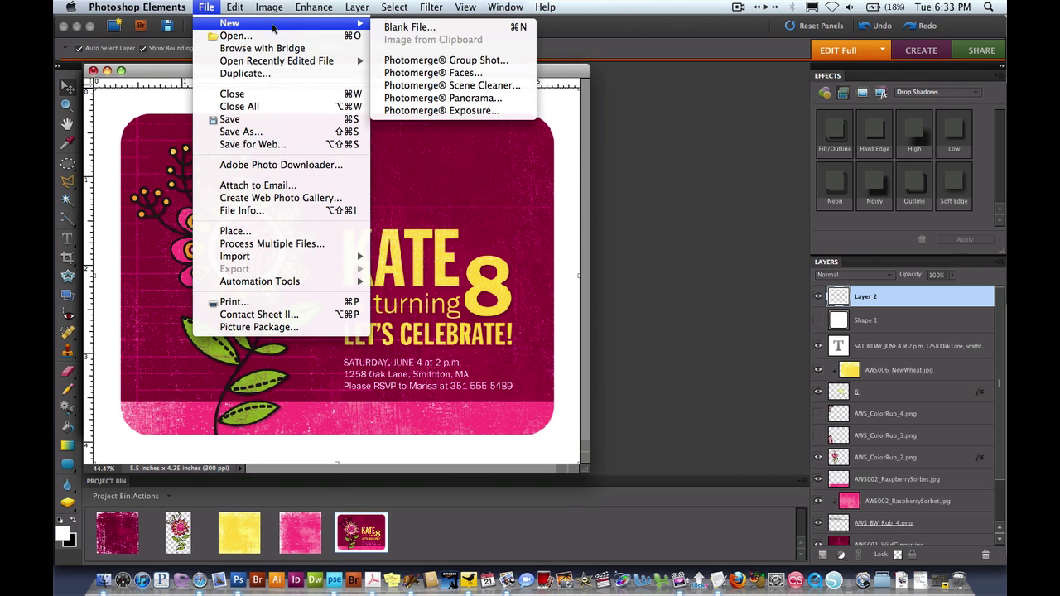
pyautogui.click(405, 27)
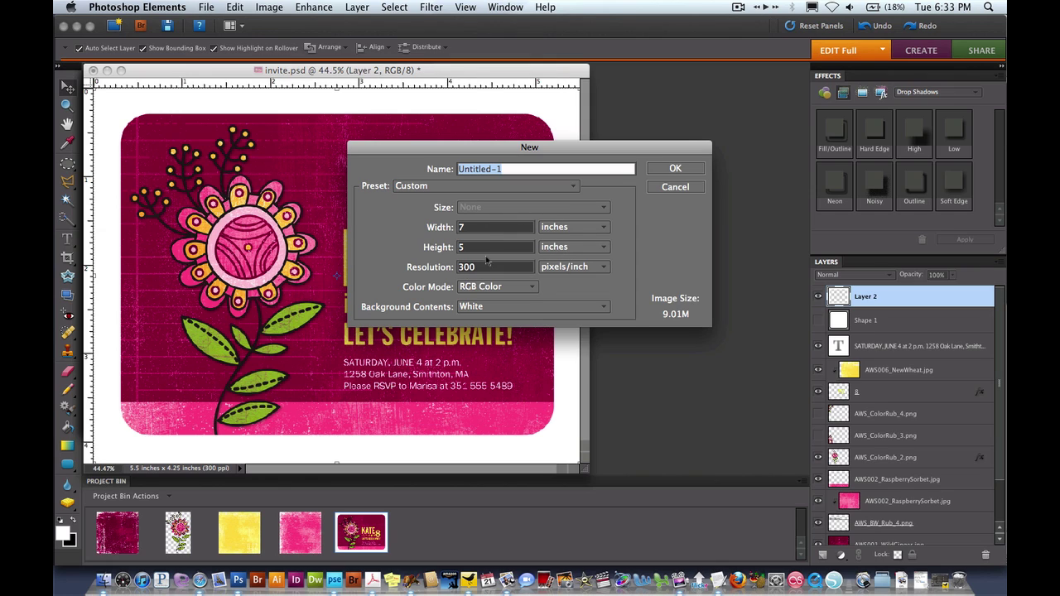
pyautogui.doubleClick(491, 229)
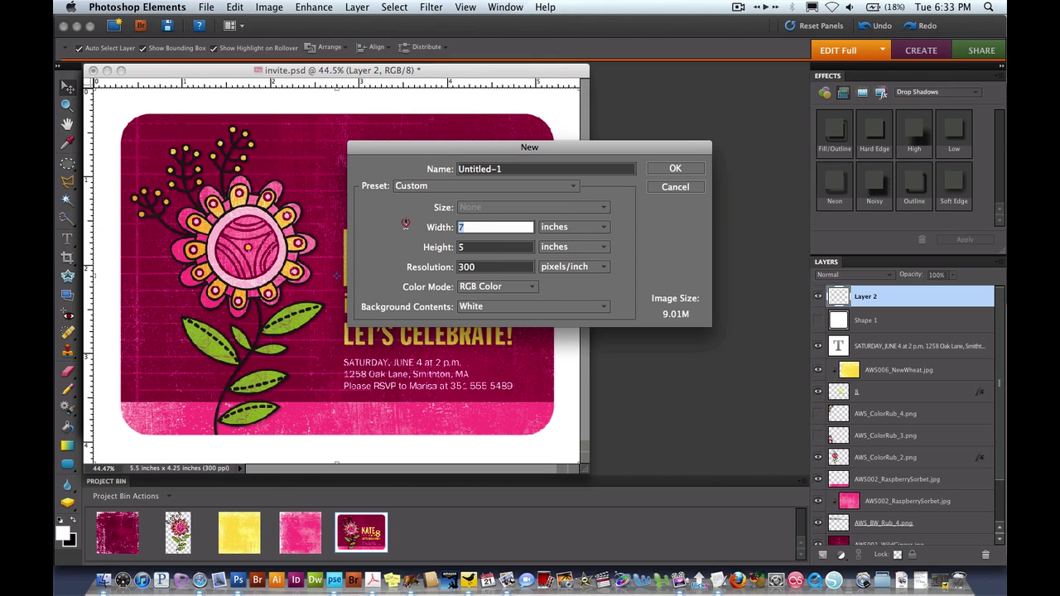
pyautogui.write('5.5')
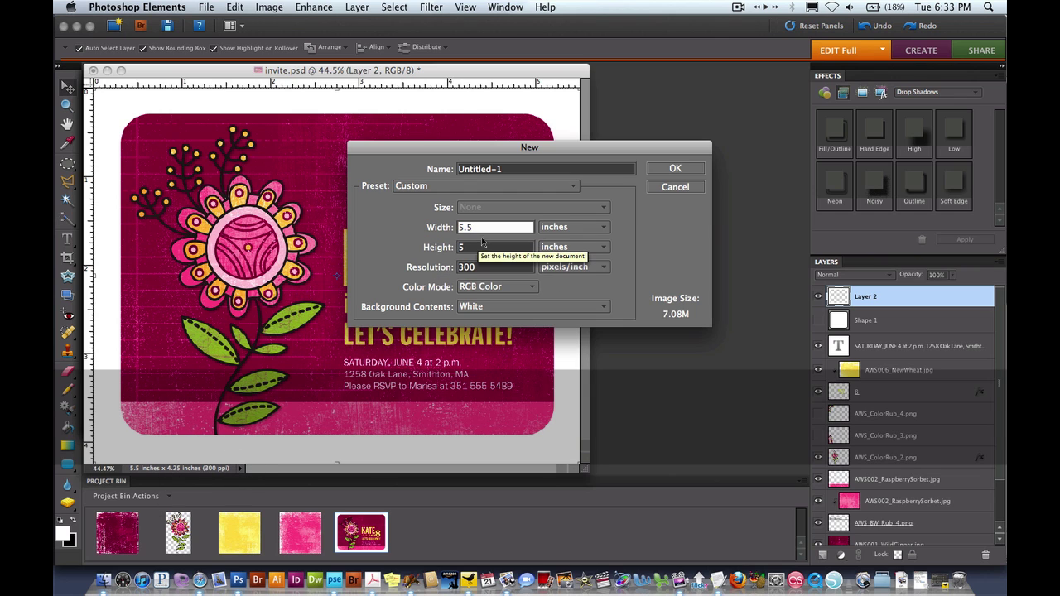
pyautogui.doubleClick(479, 247)
pyautogui.write('4.25')
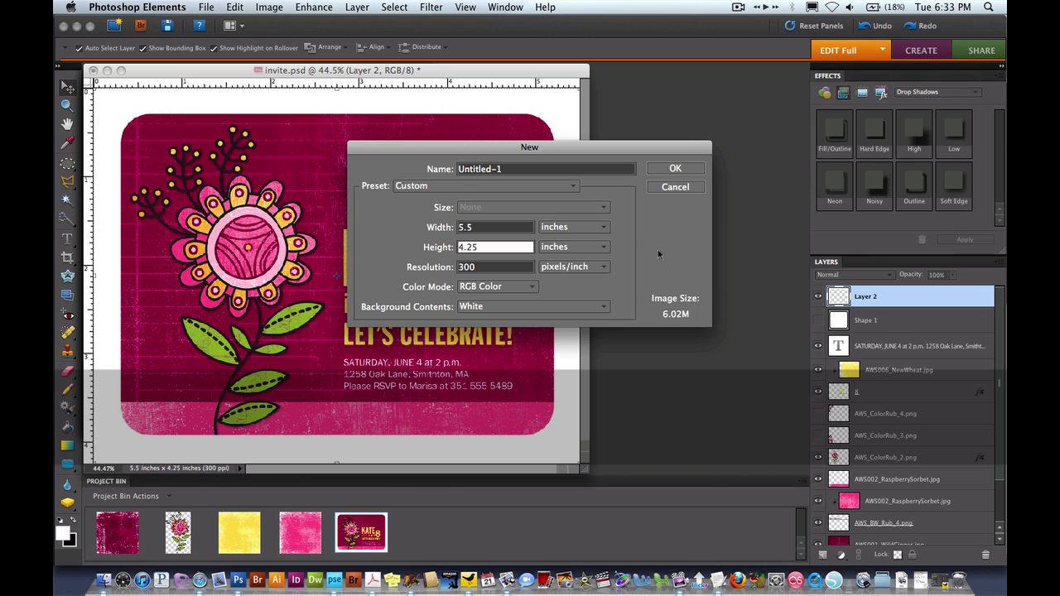
pyautogui.click(676, 169)
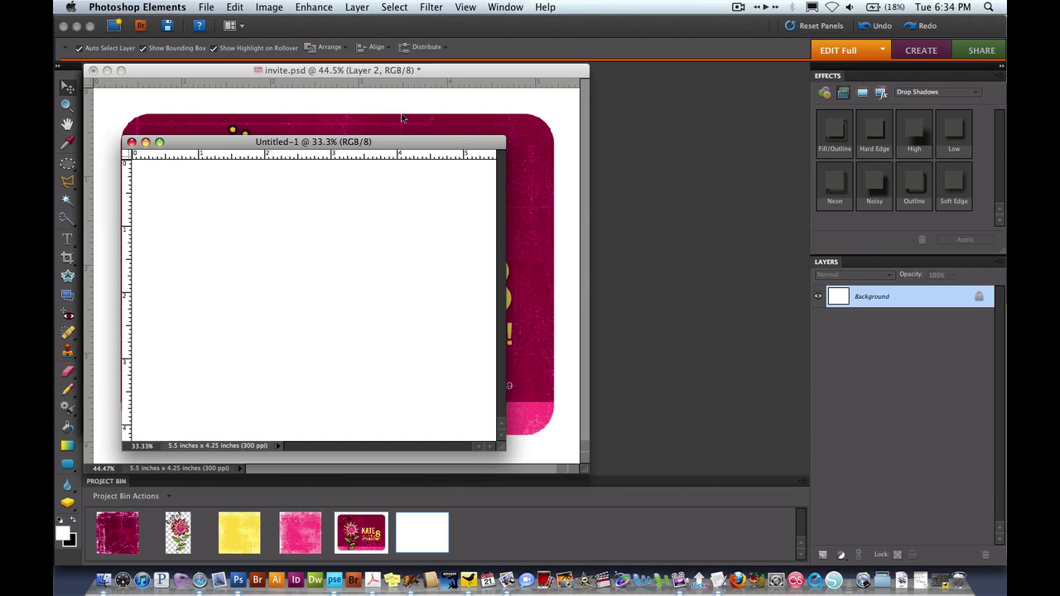
# Zoom out the invitation and move its window off to the right.
pyautogui.click(391, 85)
pyautogui.press('super+minus')
pyautogui.press('super+minus')
pyautogui.press('super+minus')
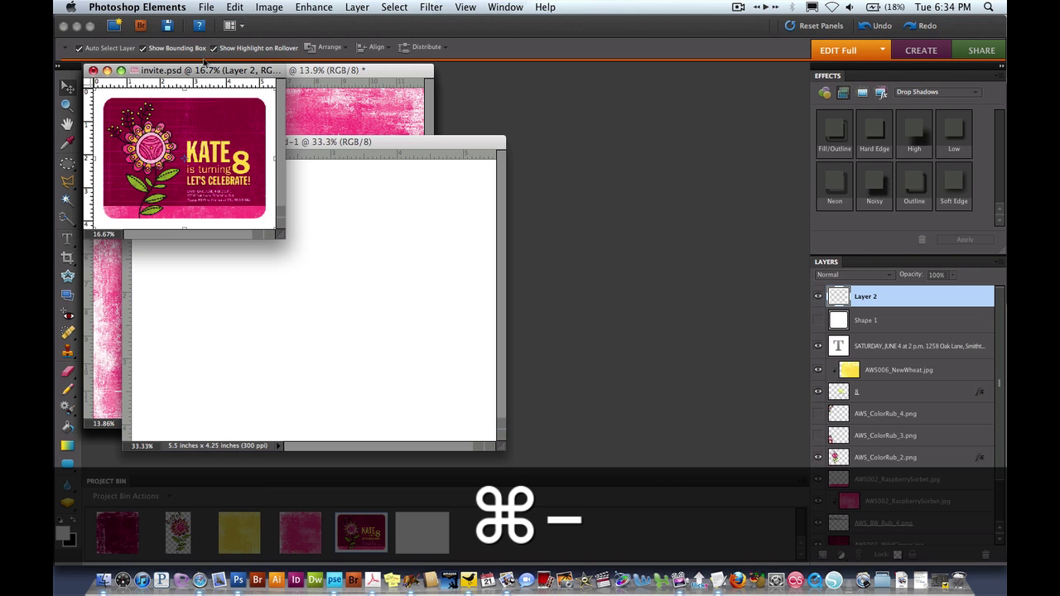
pyautogui.moveTo(204, 72); pyautogui.dragTo(688, 107)
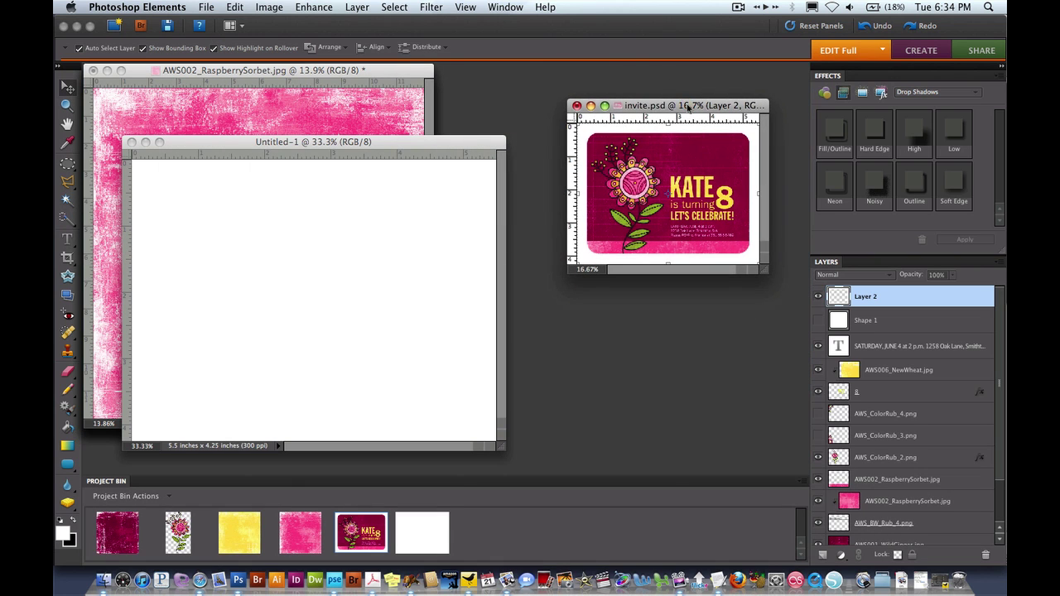
# Fit the blank Untitled-1 document to the screen and shift it slightly left.
pyautogui.click(408, 143)
pyautogui.press('super+0')
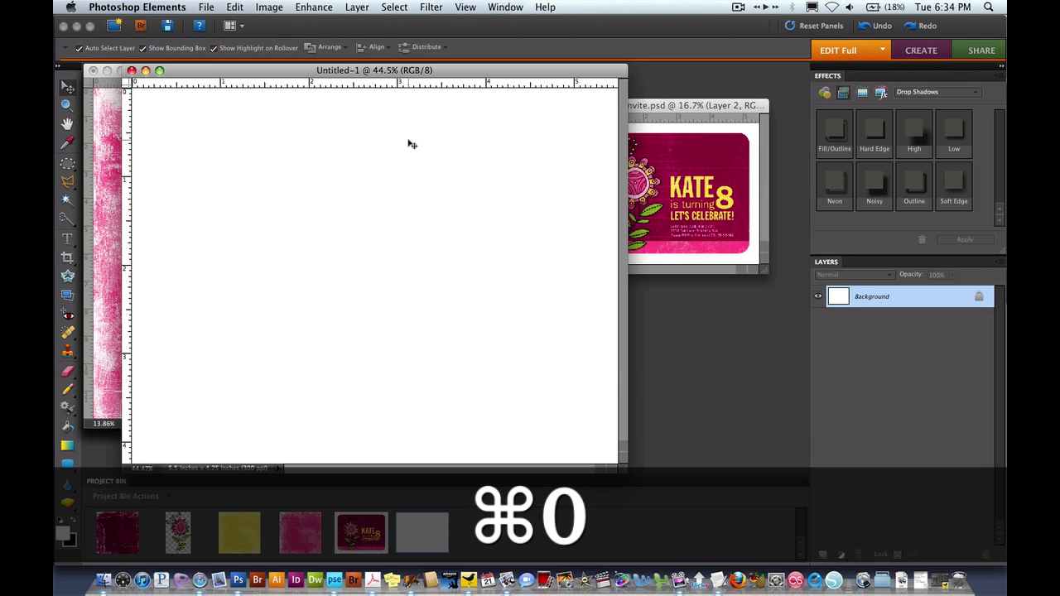
pyautogui.click(410, 70)
pyautogui.moveTo(409, 71); pyautogui.dragTo(373, 72)
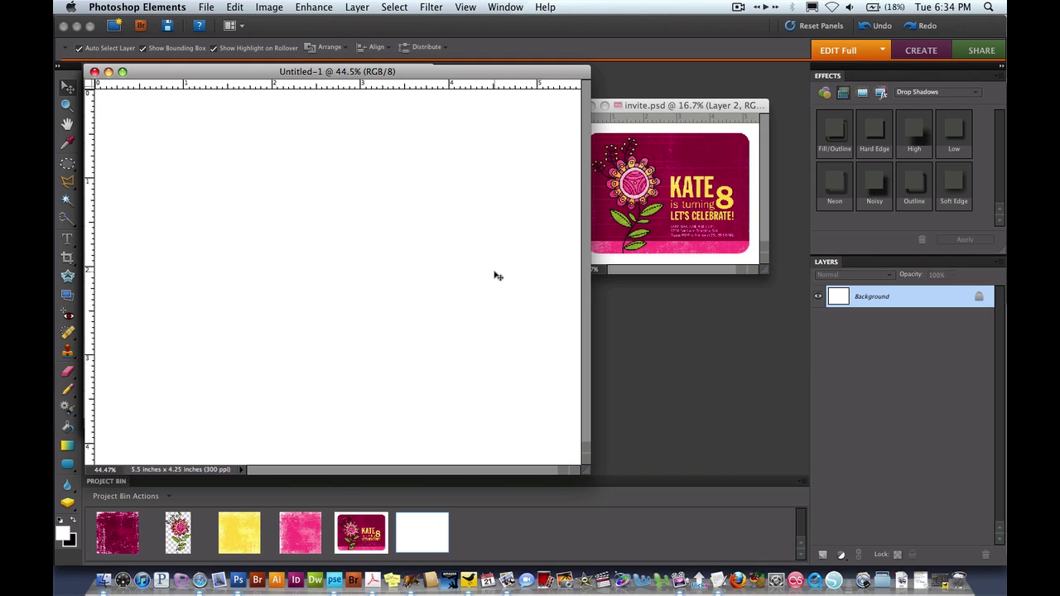
# Add a new layer and fill it with white.
pyautogui.scroll(3, 494, 274)
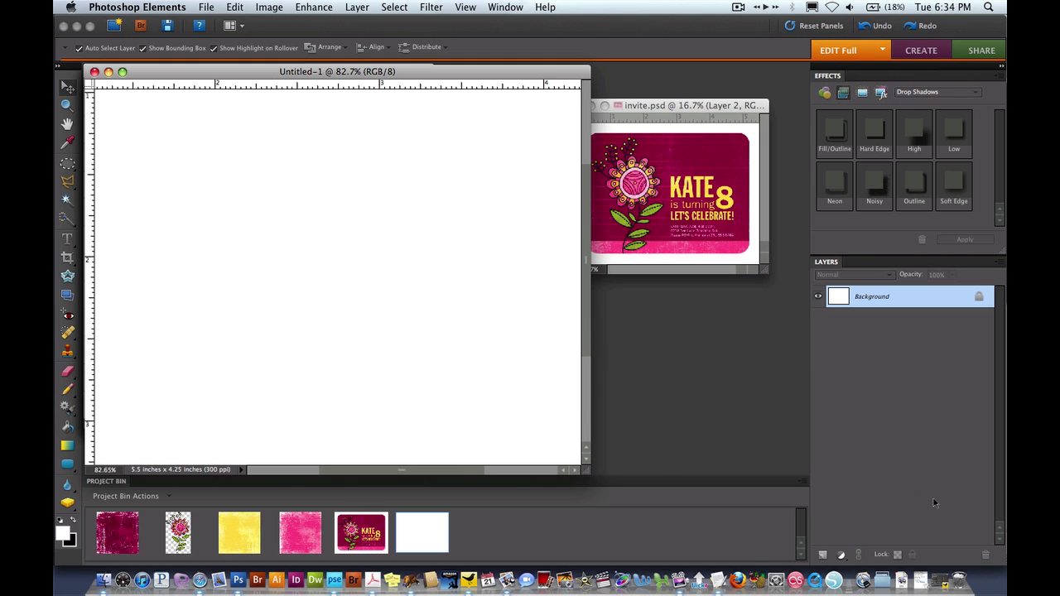
pyautogui.click(823, 553)
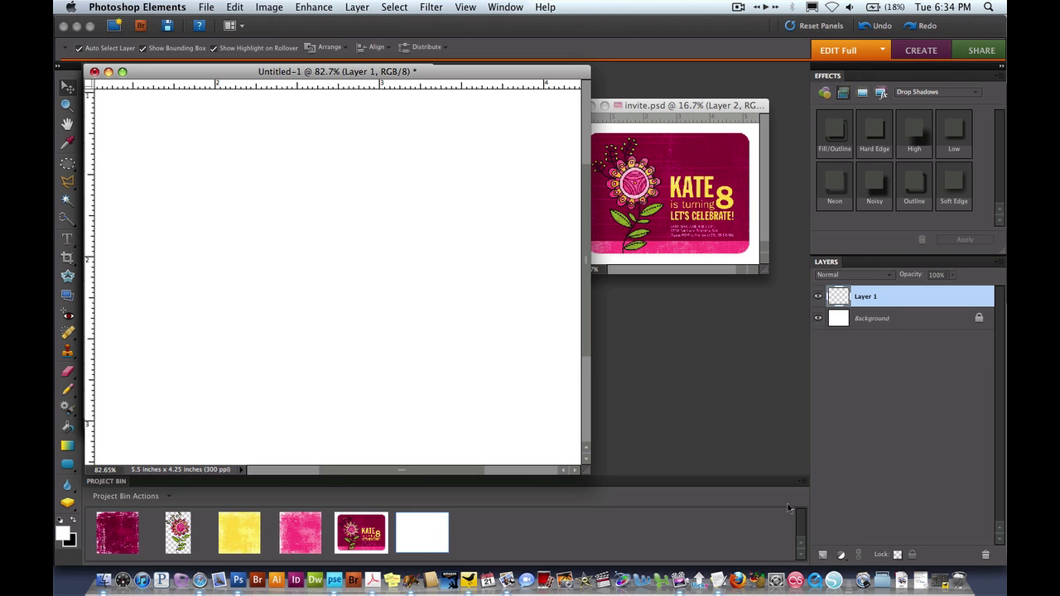
pyautogui.hotkey('shift', 'BackSpace')
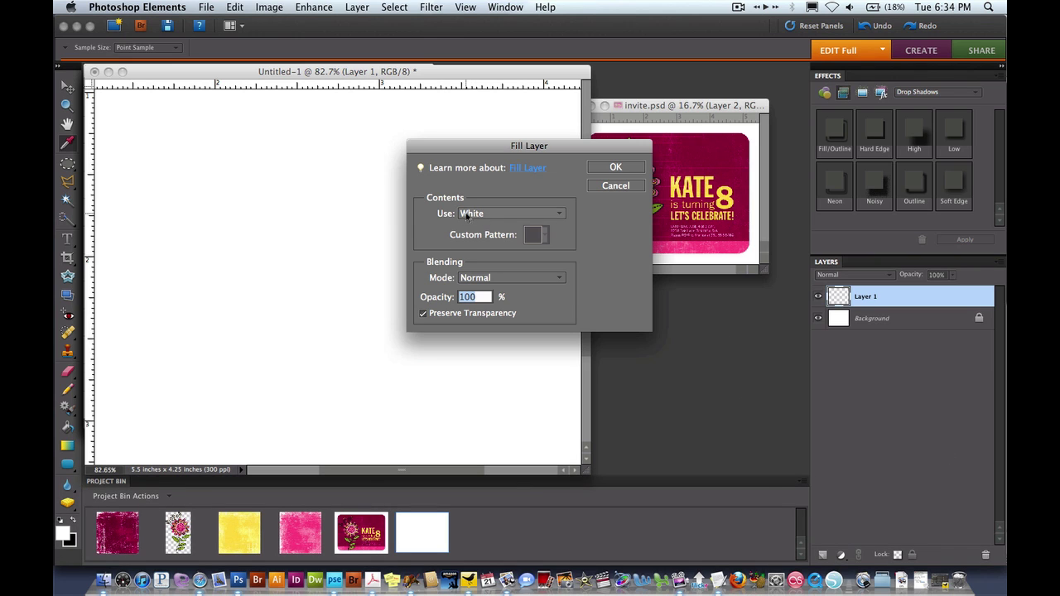
pyautogui.click(616, 167)
pyautogui.press('k')
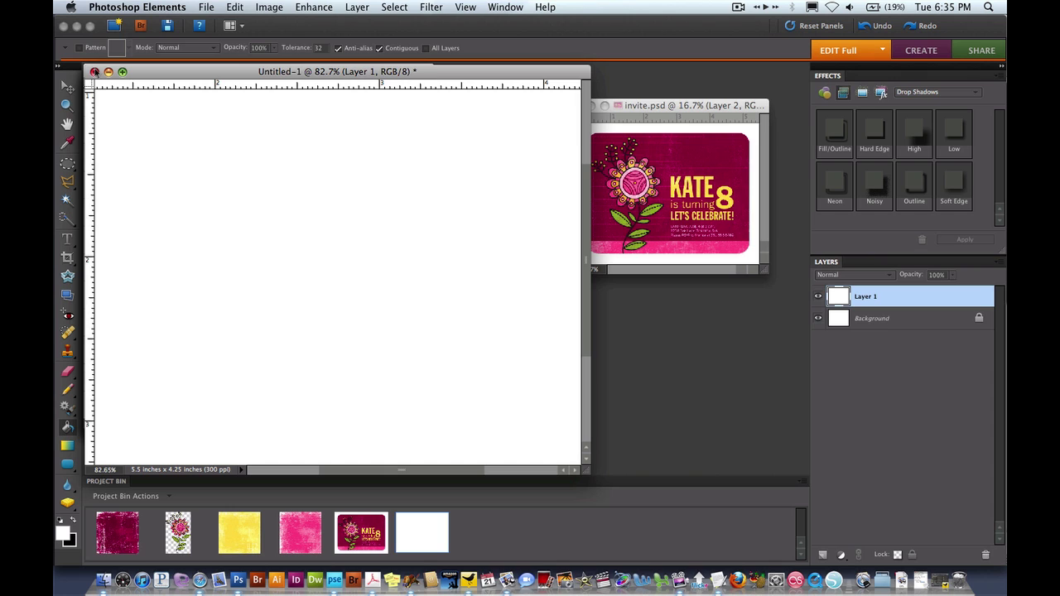
# Drag guides in near the left, right and bottom edges to mark a margin.
pyautogui.click(478, 7)
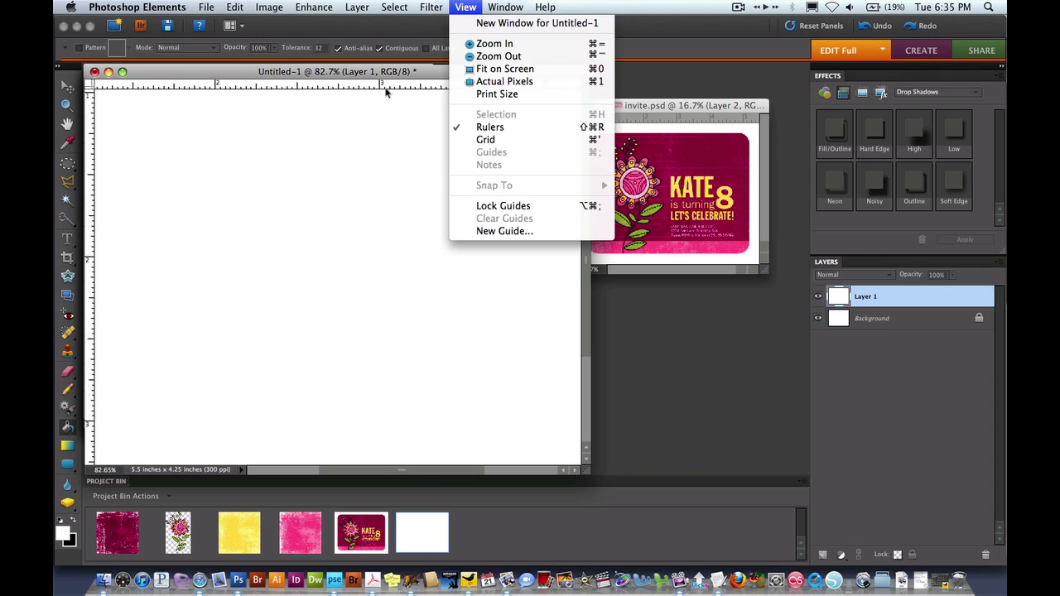
pyautogui.press('super+z')
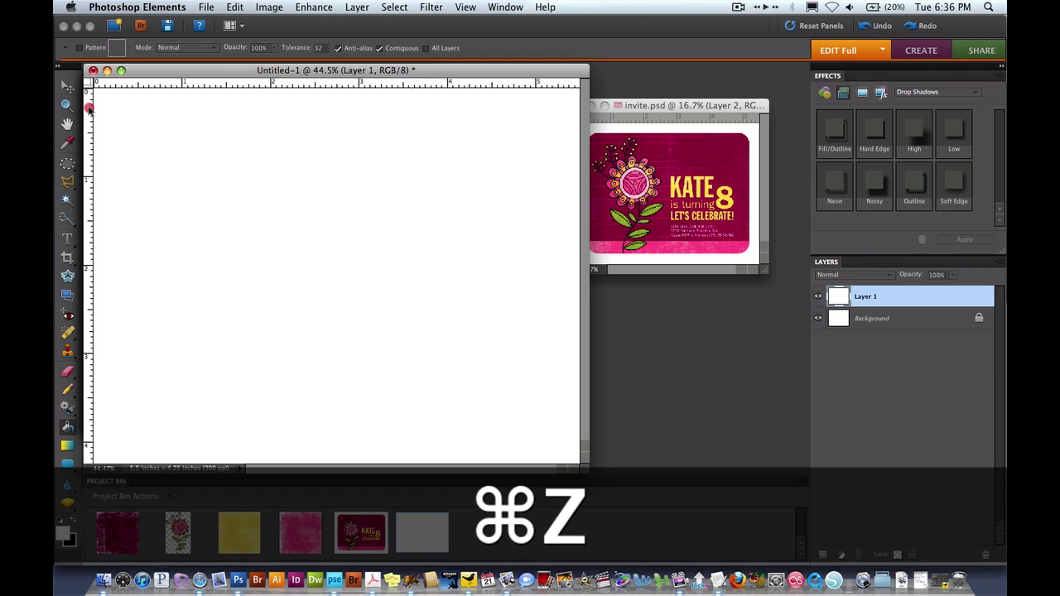
pyautogui.moveTo(89, 107); pyautogui.dragTo(143, 109)
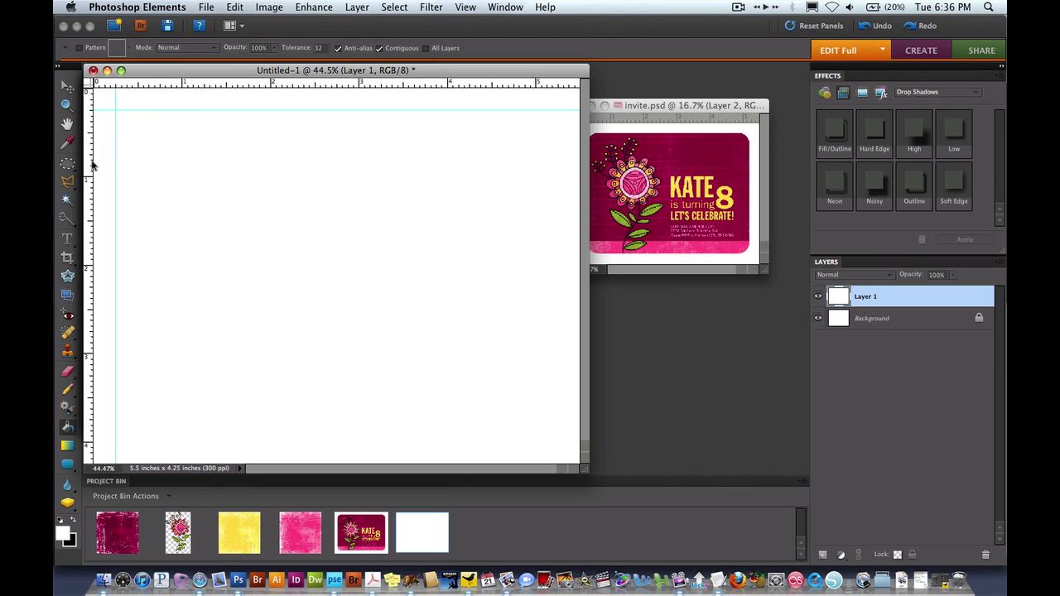
pyautogui.moveTo(91, 165); pyautogui.dragTo(559, 121)
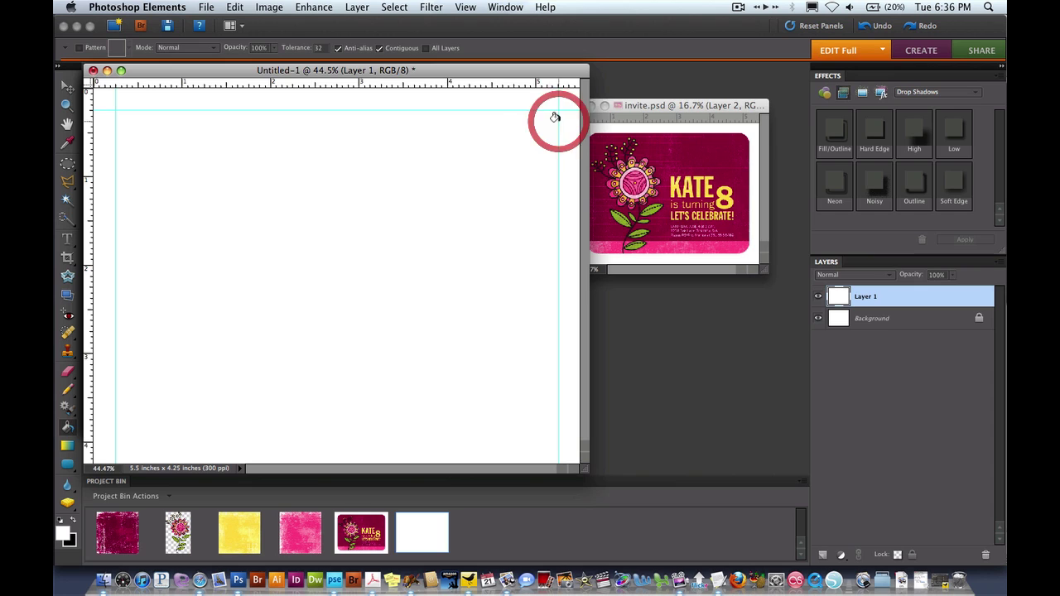
pyautogui.moveTo(452, 89); pyautogui.dragTo(443, 442)
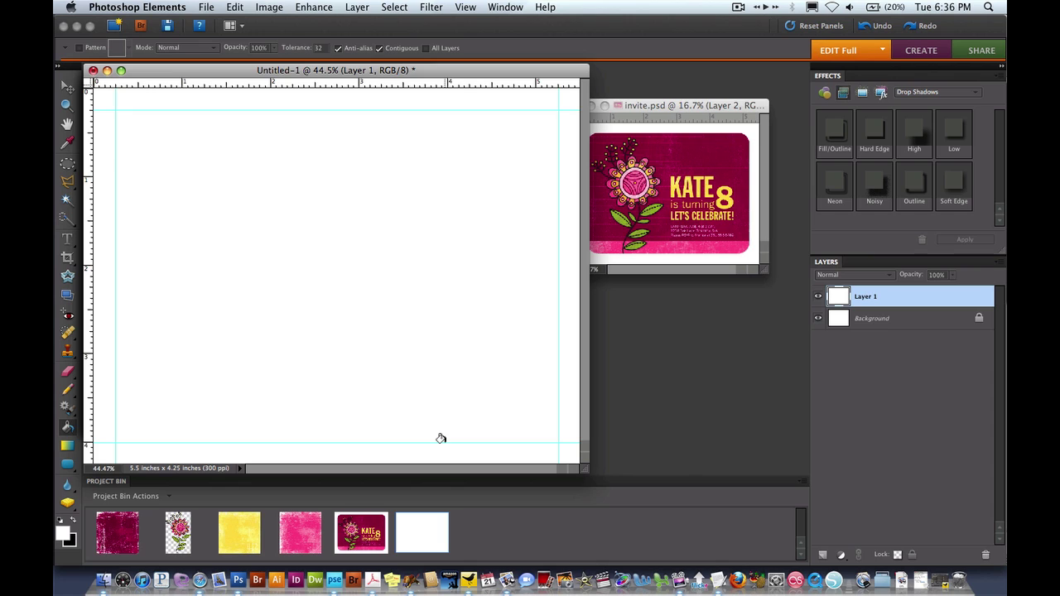
# Draw a rounded rectangle between the guides and load its outline as a selection.
pyautogui.click(67, 466)
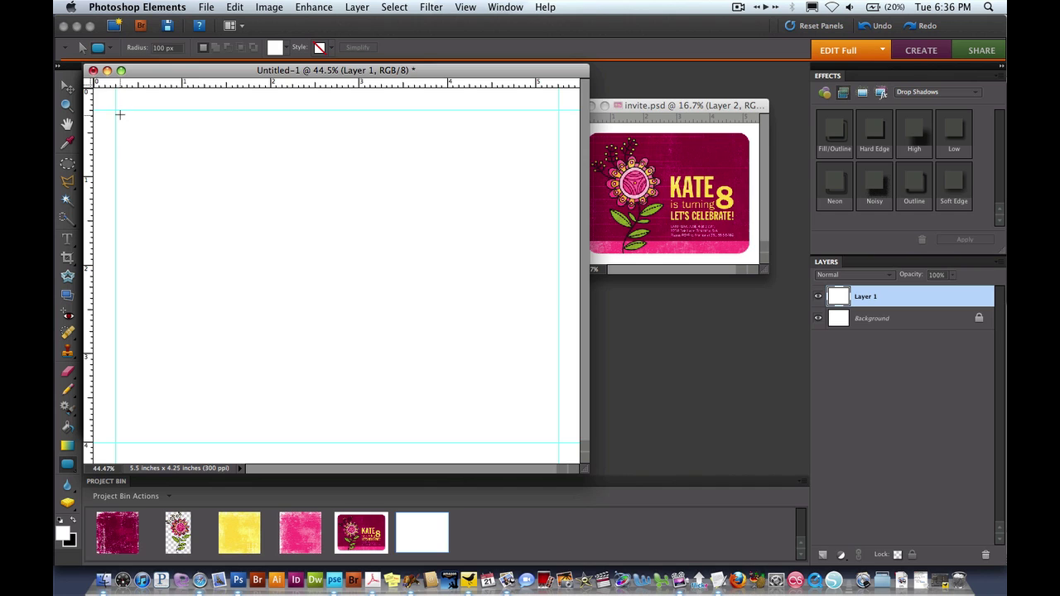
pyautogui.moveTo(119, 114); pyautogui.dragTo(554, 438)
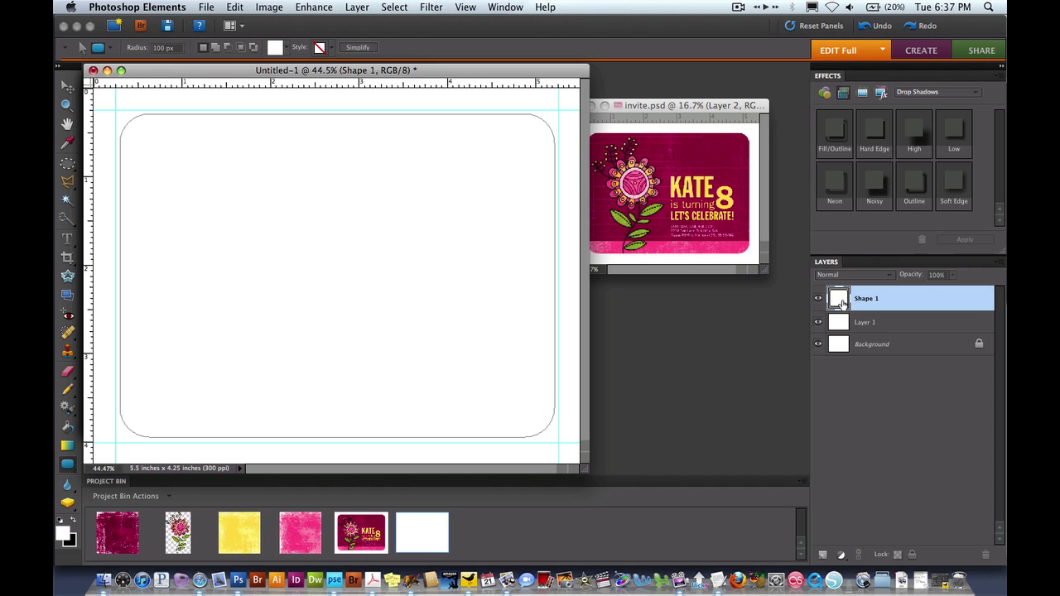
pyautogui.press('super')
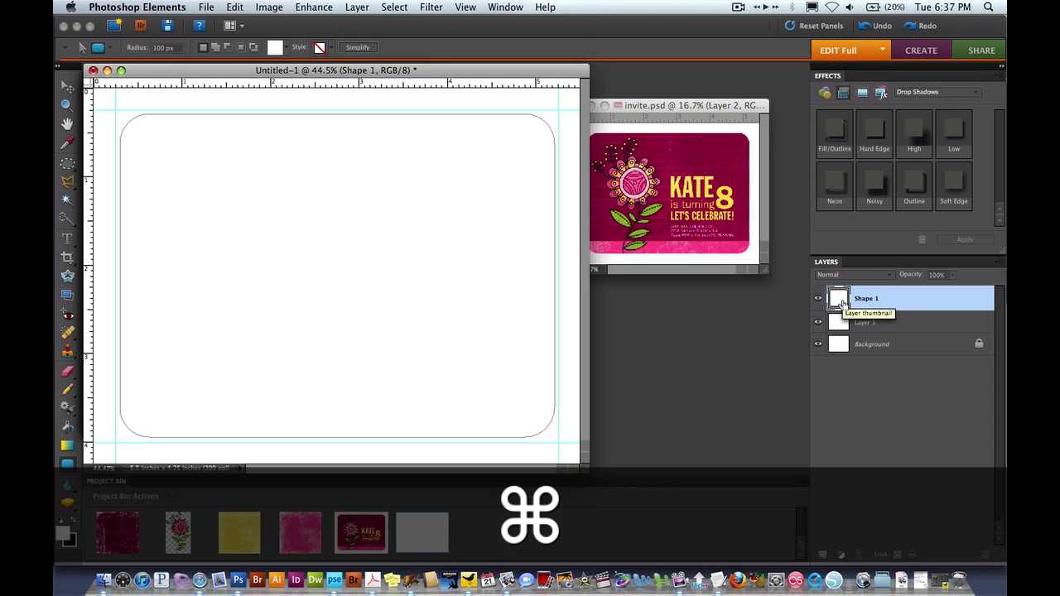
pyautogui.keyDown('super'); pyautogui.click(839, 299); pyautogui.keyUp('super')
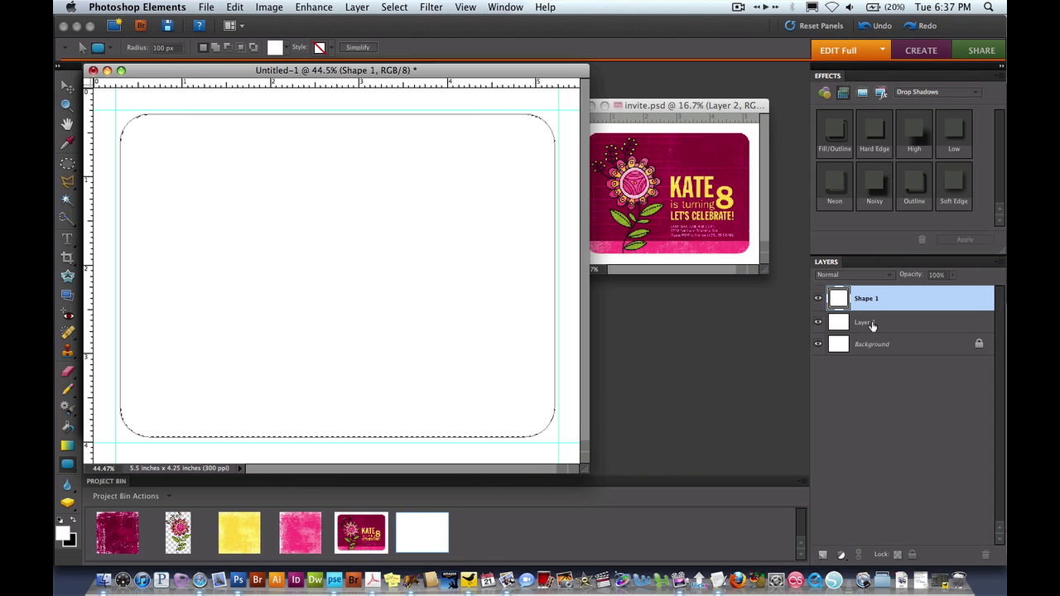
# Fill the selection on Layer 1, hide Shape 1, and make Background active.
pyautogui.click(872, 326)
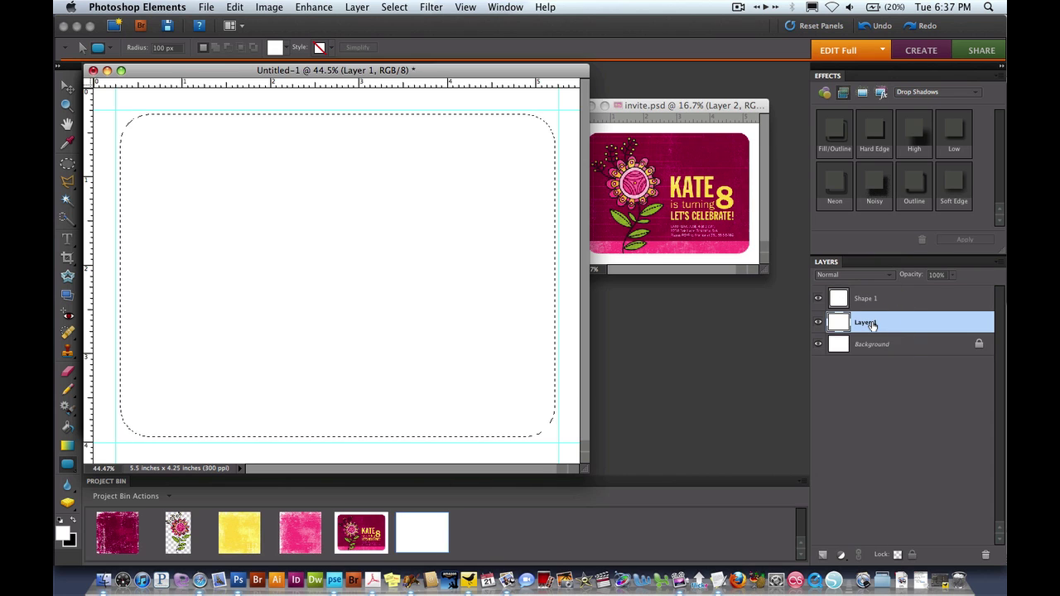
pyautogui.press('cmd+z')
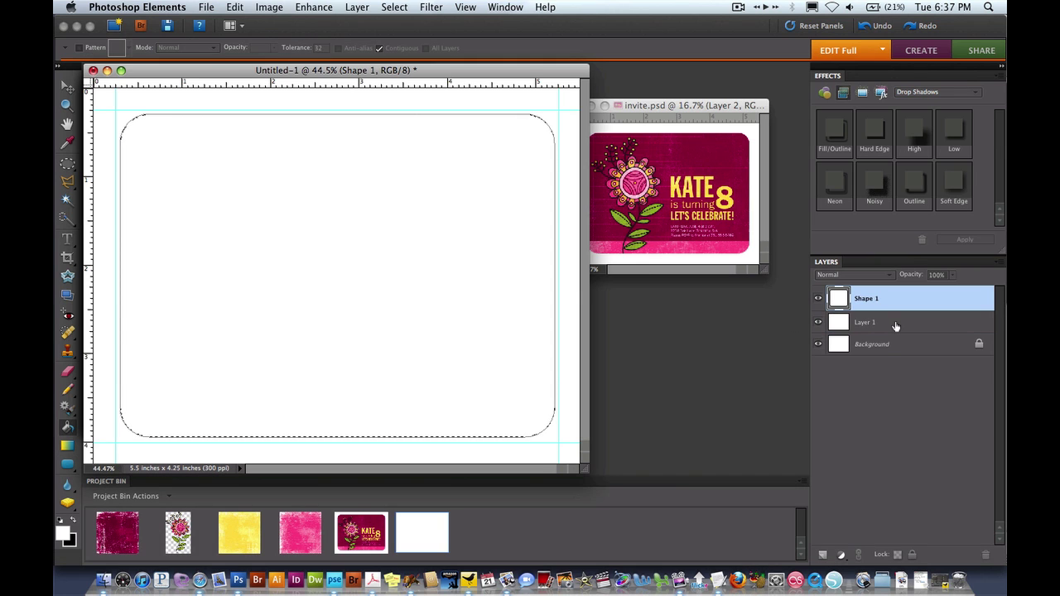
pyautogui.click(894, 322)
pyautogui.press('k')
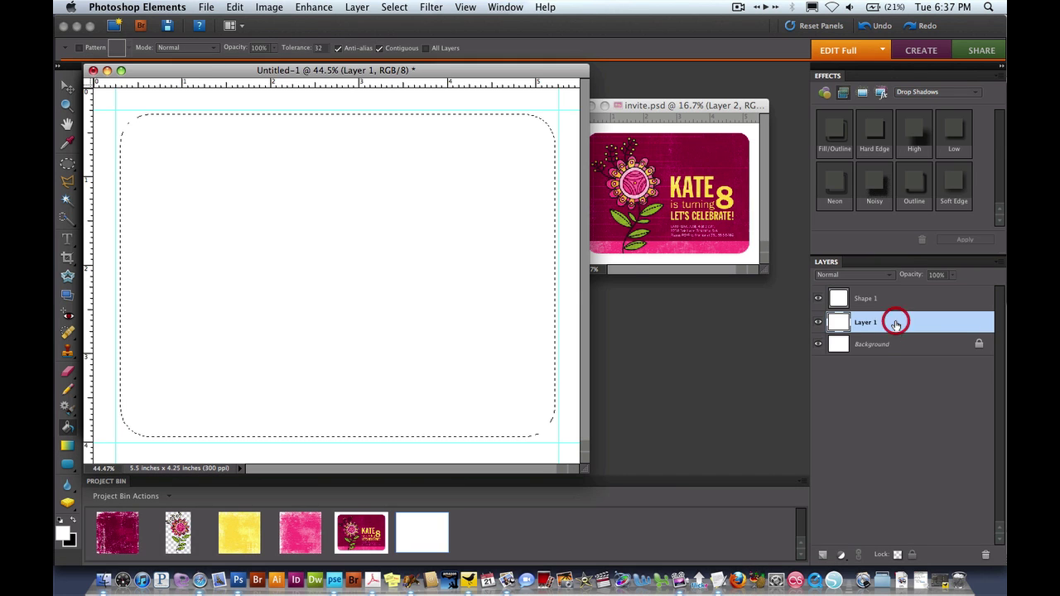
pyautogui.click(482, 237)
pyautogui.click(820, 299)
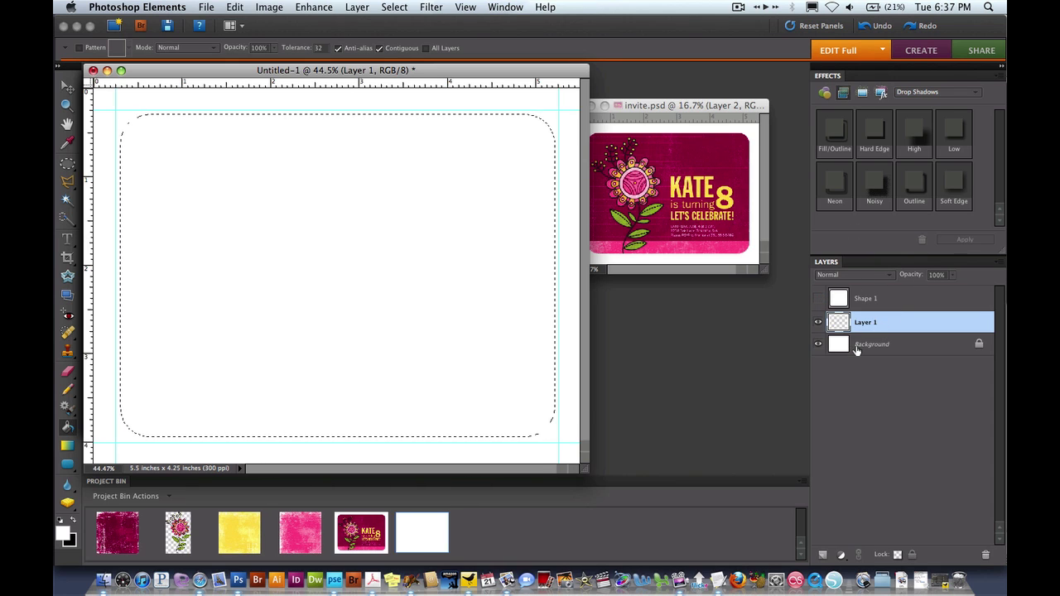
pyautogui.click(858, 350)
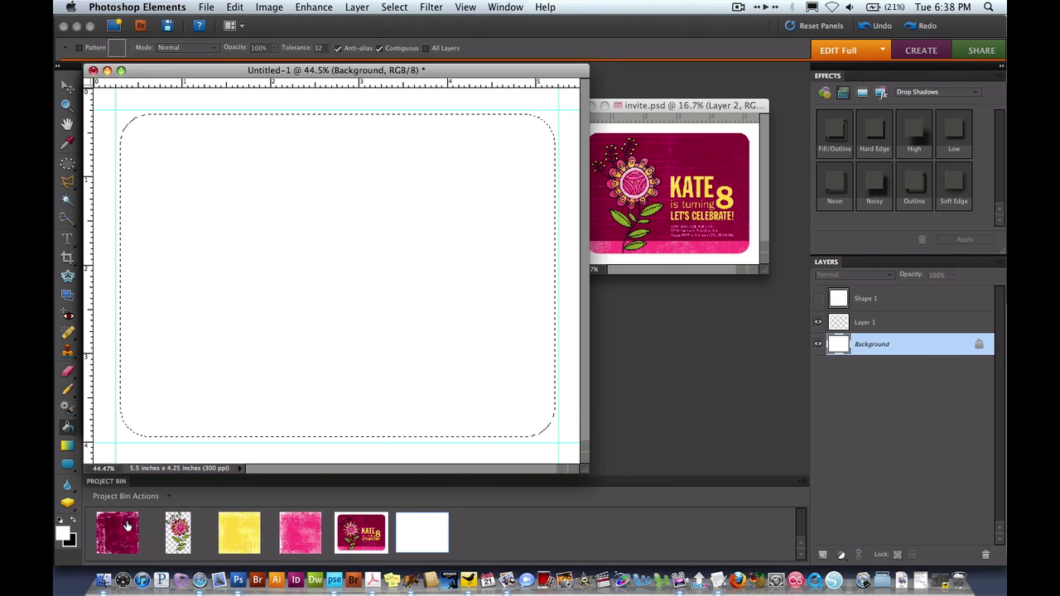
# Drop the AWS001_WildGinger.jpg texture into Untitled-1 as a layer and shift it up-left.
pyautogui.press('m')
pyautogui.click(421, 414)
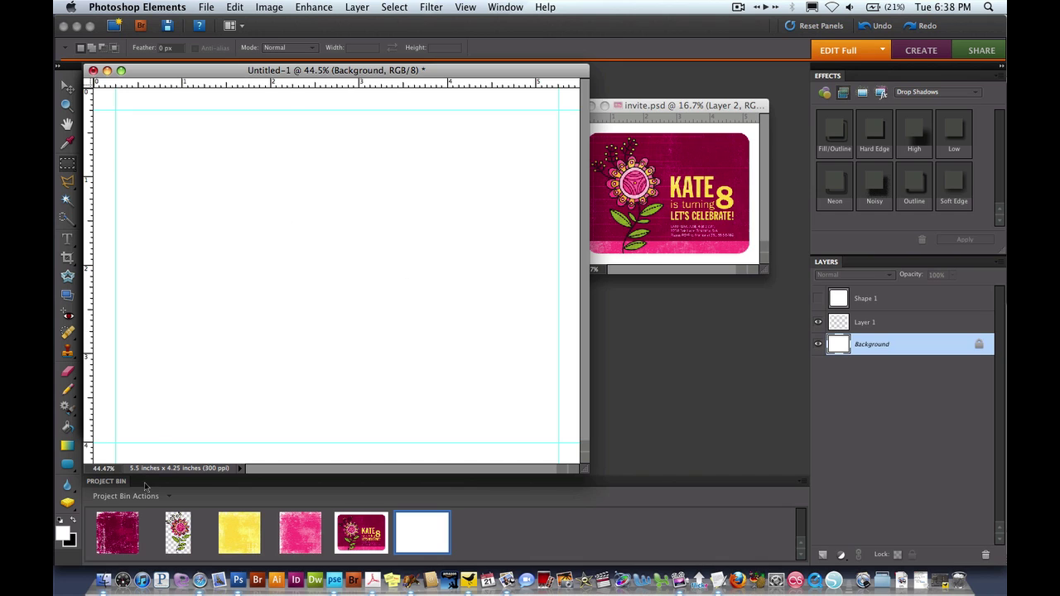
pyautogui.moveTo(122, 542); pyautogui.dragTo(308, 257)
pyautogui.moveTo(308, 257); pyautogui.dragTo(309, 257)
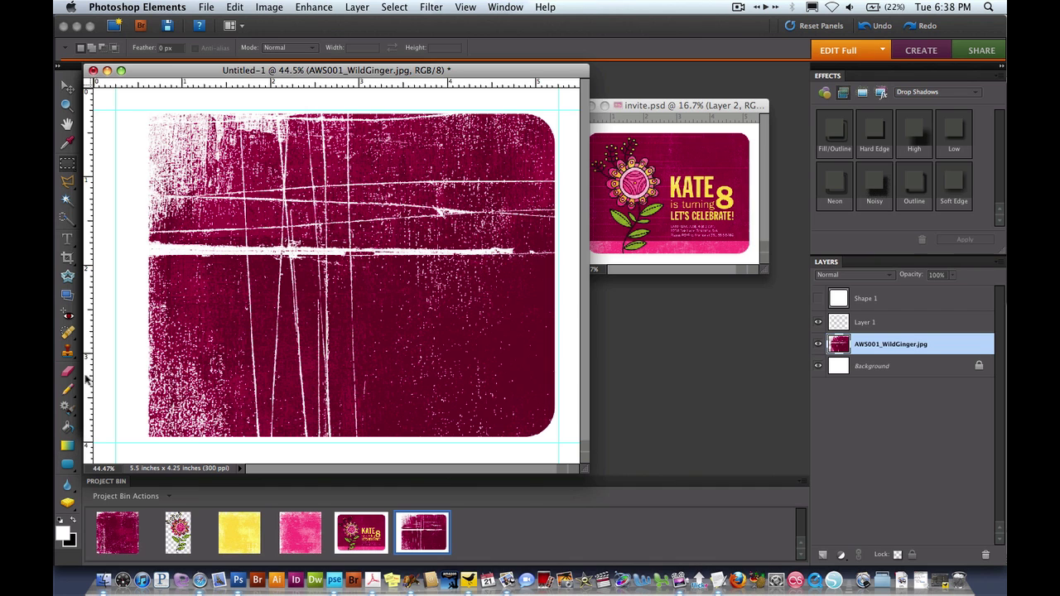
pyautogui.press('v')
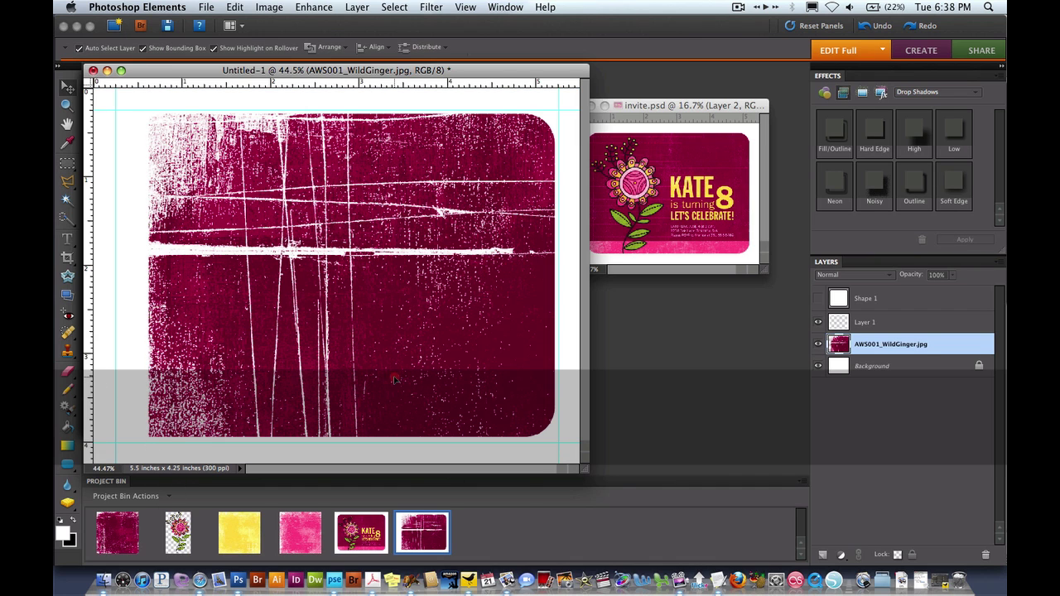
pyautogui.moveTo(396, 381)
pyautogui.mouseDown()
pyautogui.moveTo(335, 319)
pyautogui.moveTo(298, 311)
pyautogui.moveTo(265, 252)
pyautogui.moveTo(214, 201)
pyautogui.moveTo(257, 248)
pyautogui.moveTo(199, 211)
pyautogui.moveTo(145, 216)
pyautogui.mouseUp()
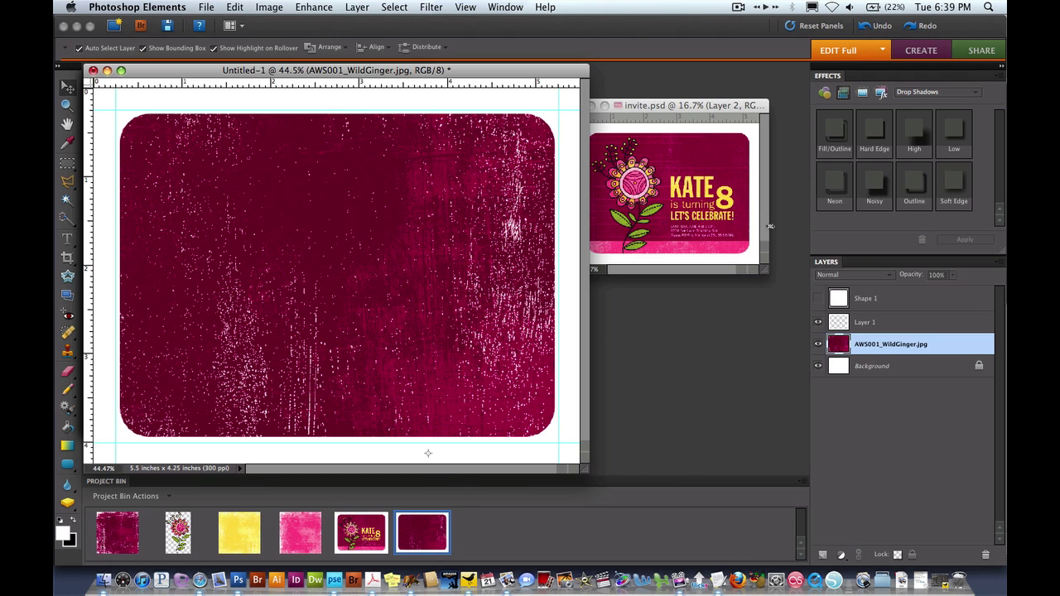
# Sample the maroon from the texture and paint-bucket fill the white Background with it.
pyautogui.click(68, 145)
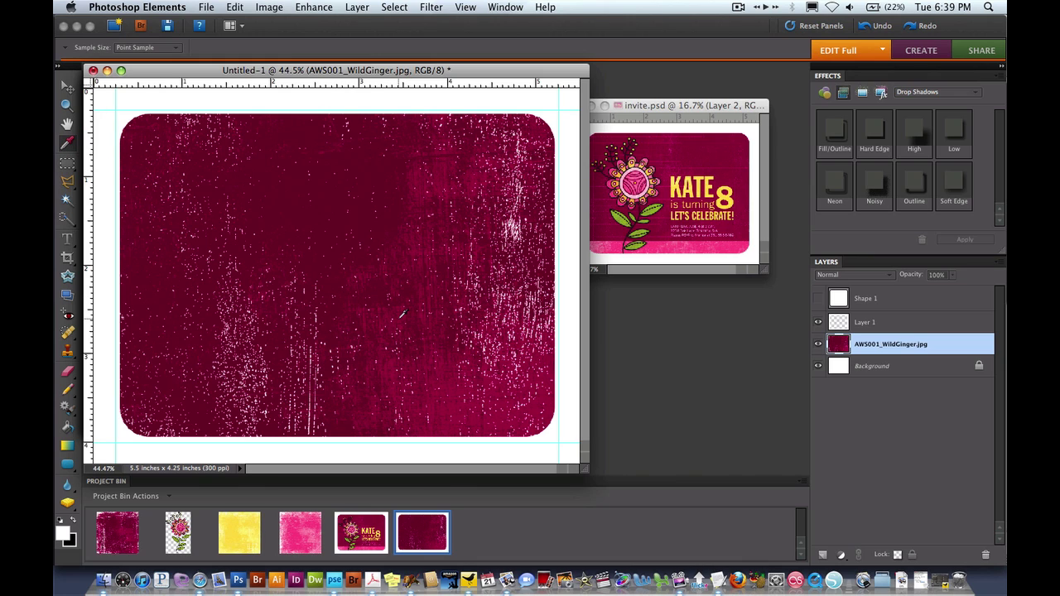
pyautogui.click(402, 315)
pyautogui.click(916, 369)
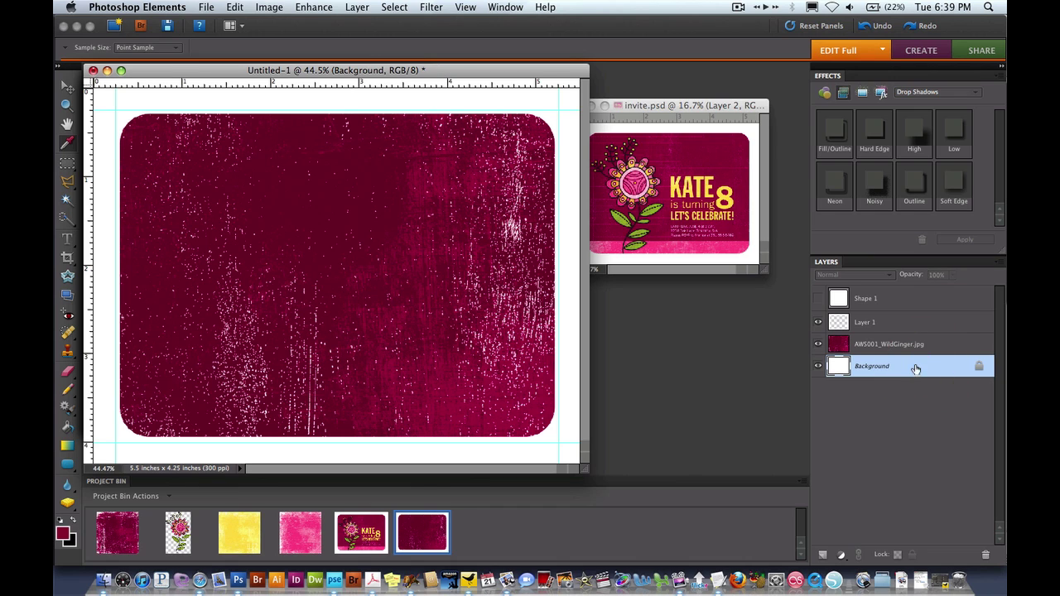
pyautogui.click(67, 427)
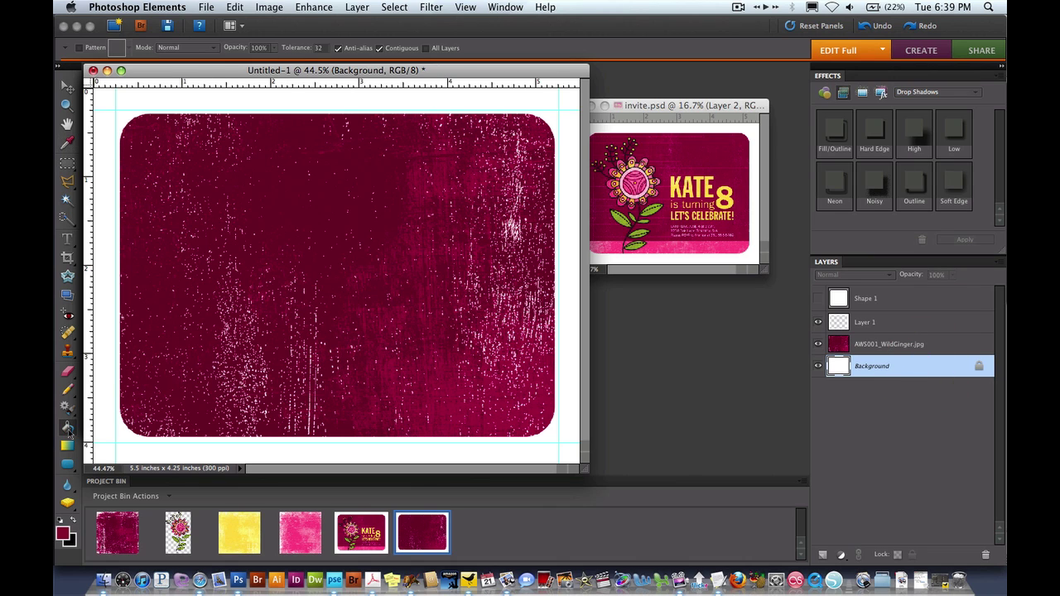
pyautogui.click(300, 259)
# Lower the WildGinger layer's opacity and delete the hidden Shape 1 layer.
pyautogui.click(909, 345)
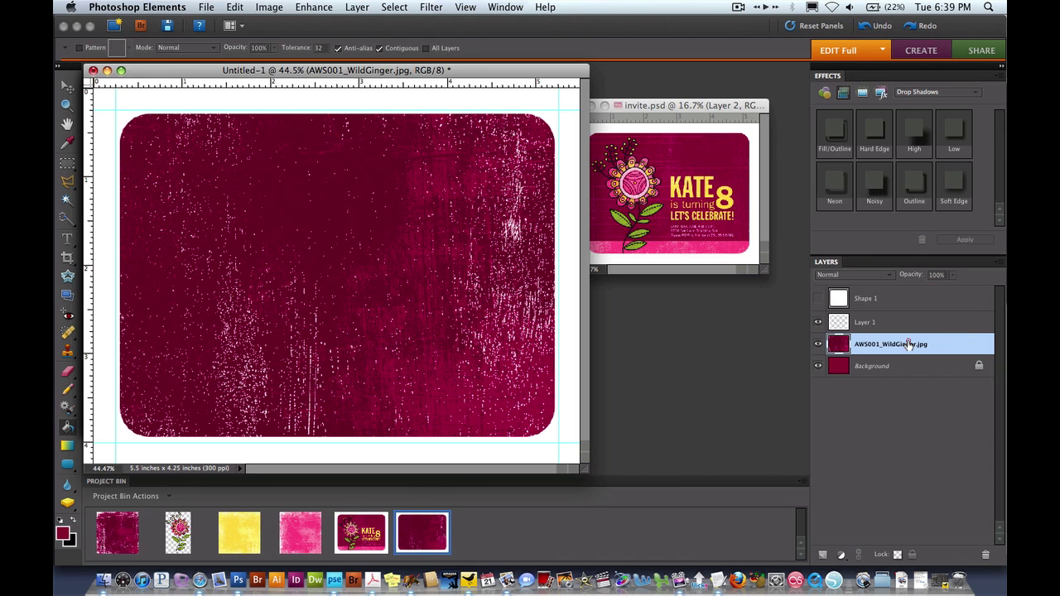
pyautogui.click(954, 275)
pyautogui.moveTo(943, 293); pyautogui.dragTo(908, 295)
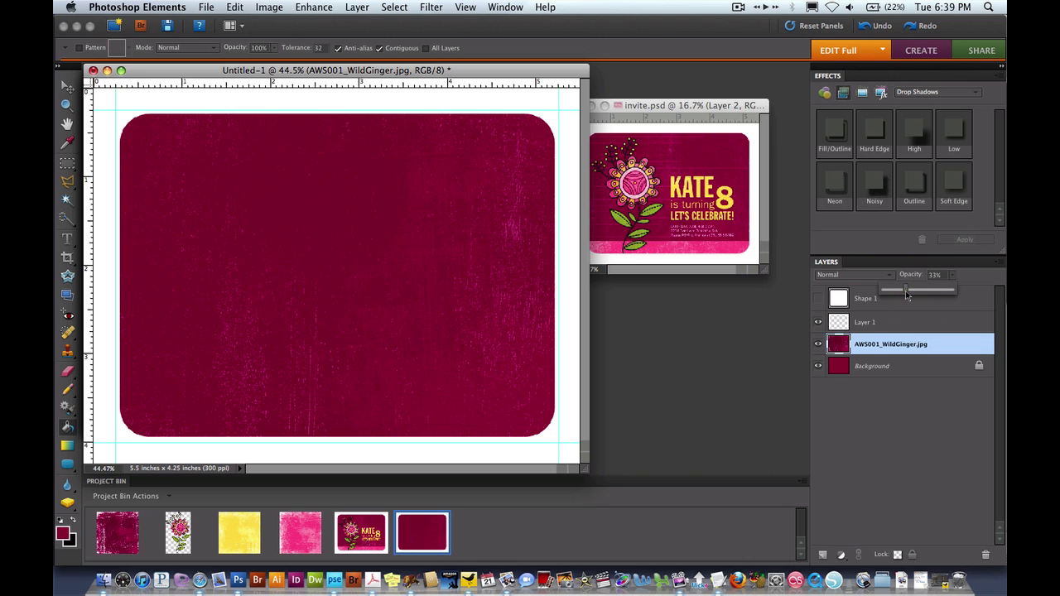
pyautogui.click(890, 321)
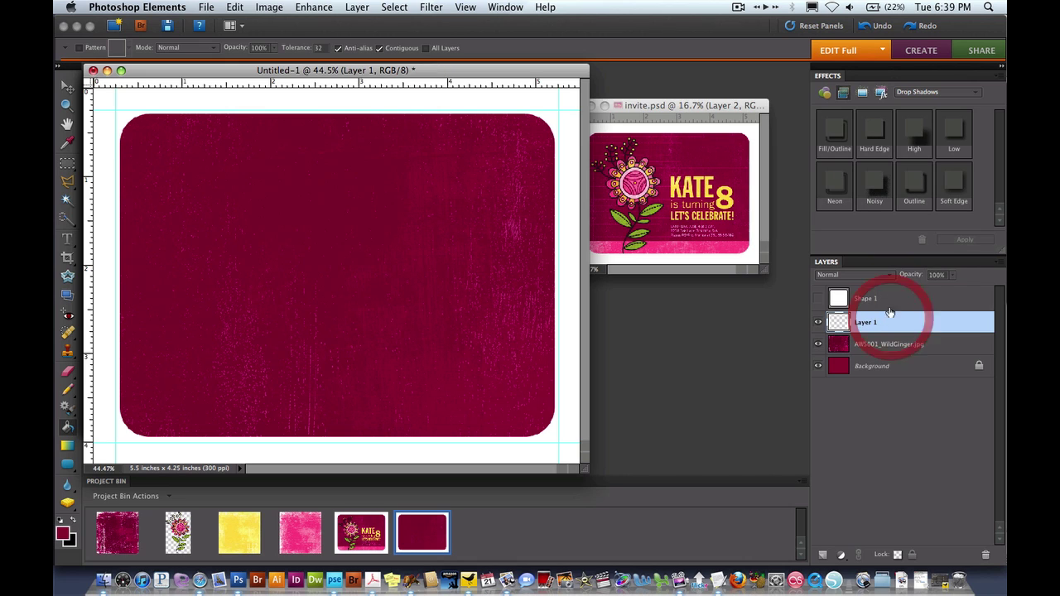
pyautogui.moveTo(891, 302); pyautogui.dragTo(986, 555)
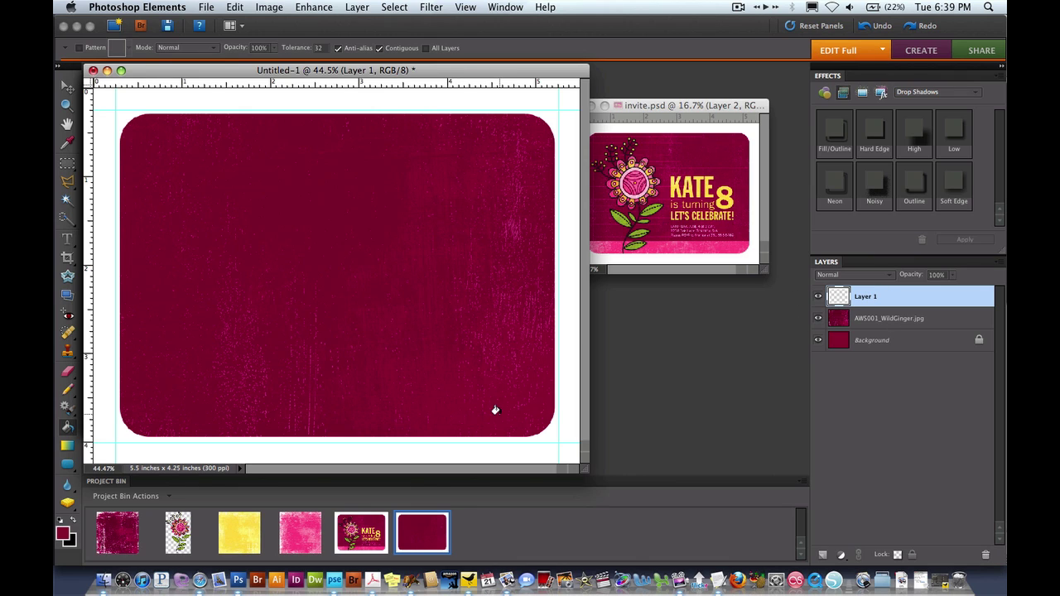
# Draw a rectangle across the card's bottom and move it below Layer 1.
pyautogui.click(65, 467)
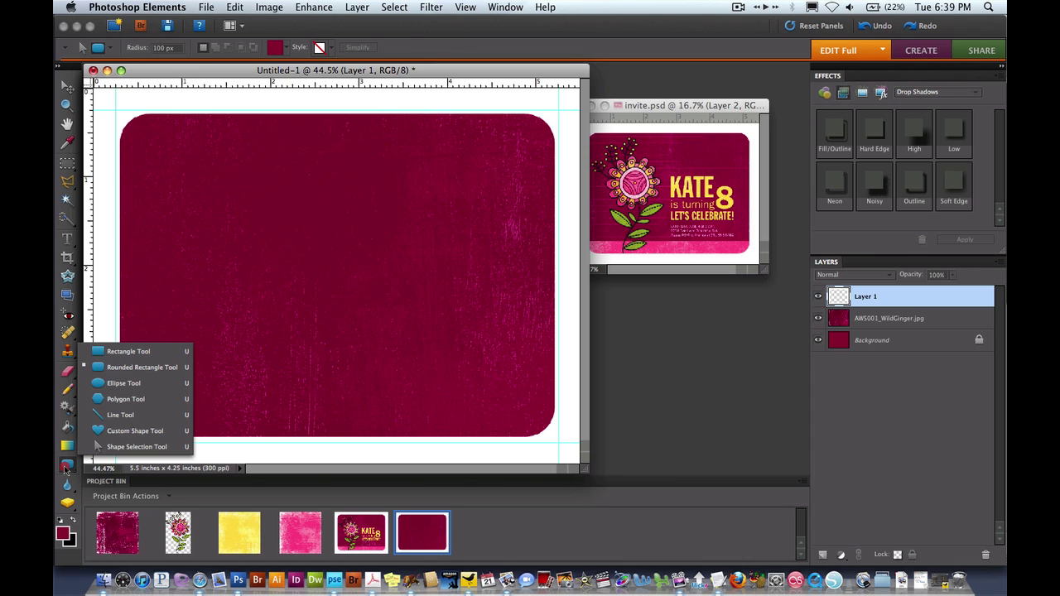
pyautogui.click(129, 353)
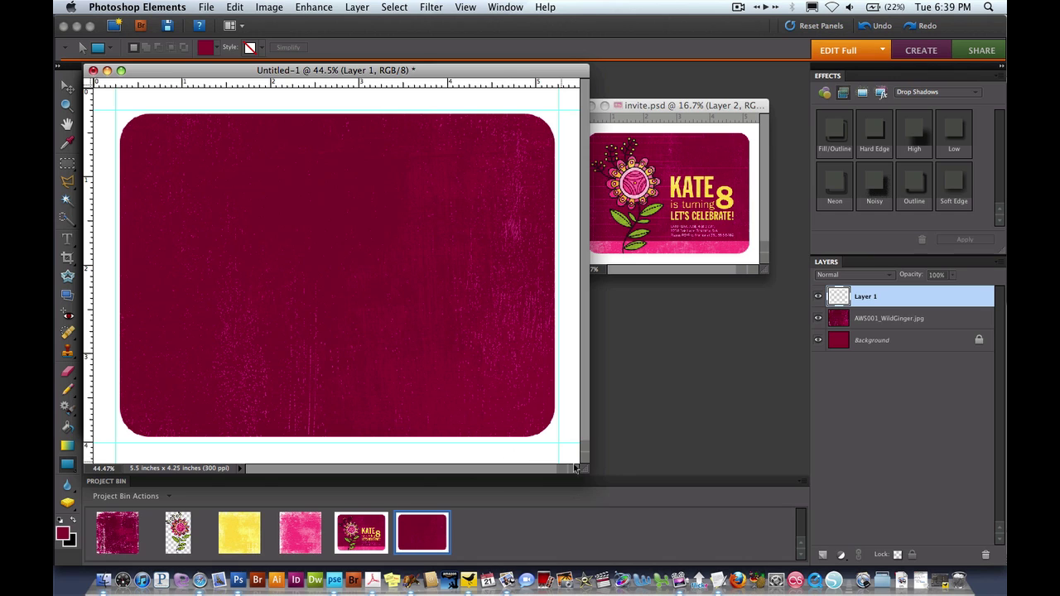
pyautogui.moveTo(567, 446); pyautogui.dragTo(100, 395)
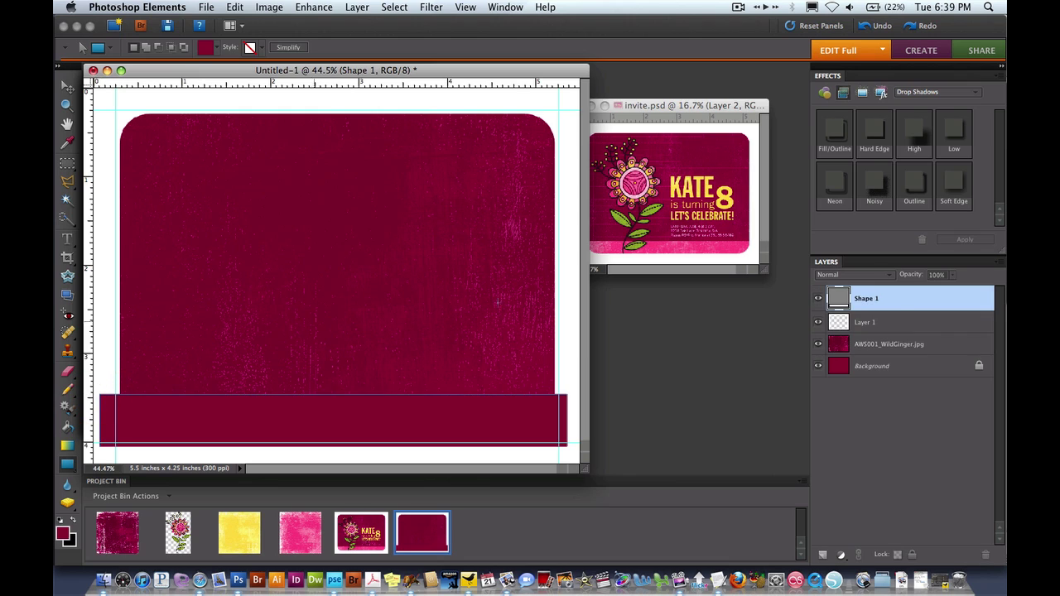
pyautogui.moveTo(900, 304); pyautogui.dragTo(899, 334)
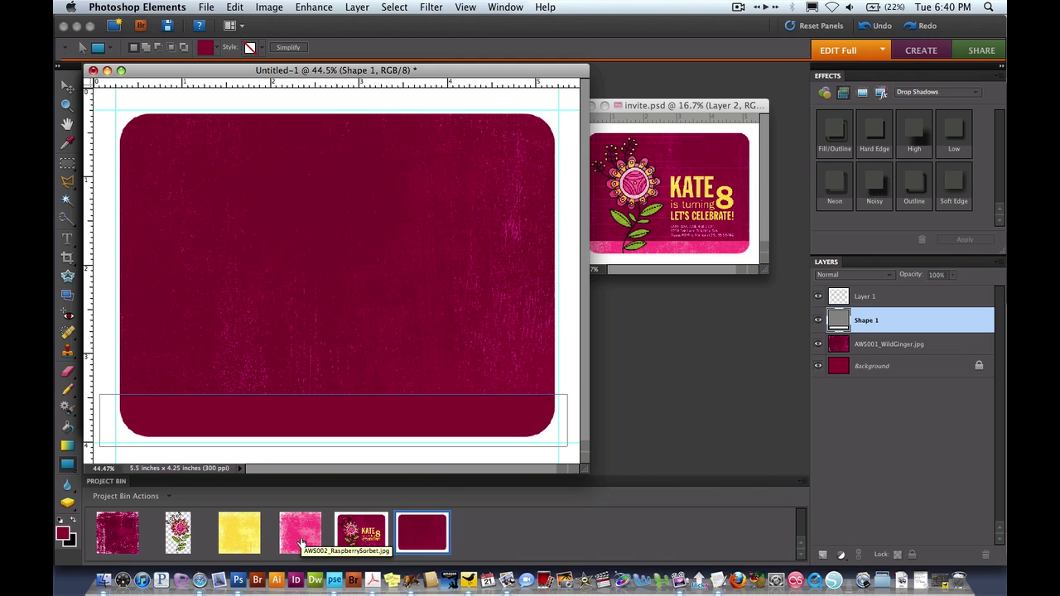
# Add the RaspberrySorbet texture clipped to the bottom rectangle, then bring in the AWS_ColorRub_2.png flower.
pyautogui.moveTo(301, 542); pyautogui.dragTo(313, 311)
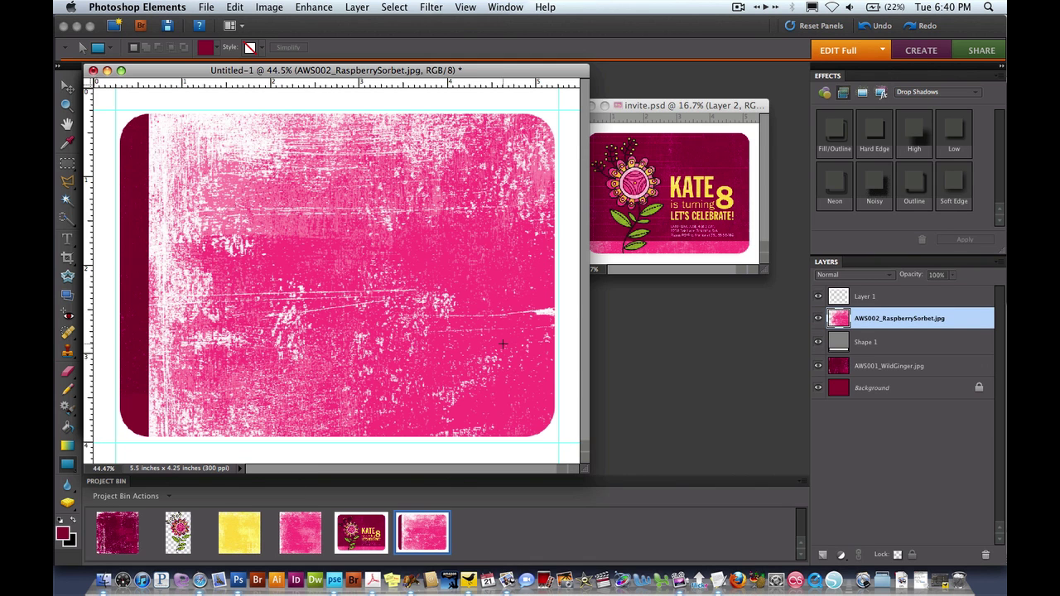
pyautogui.click(68, 86)
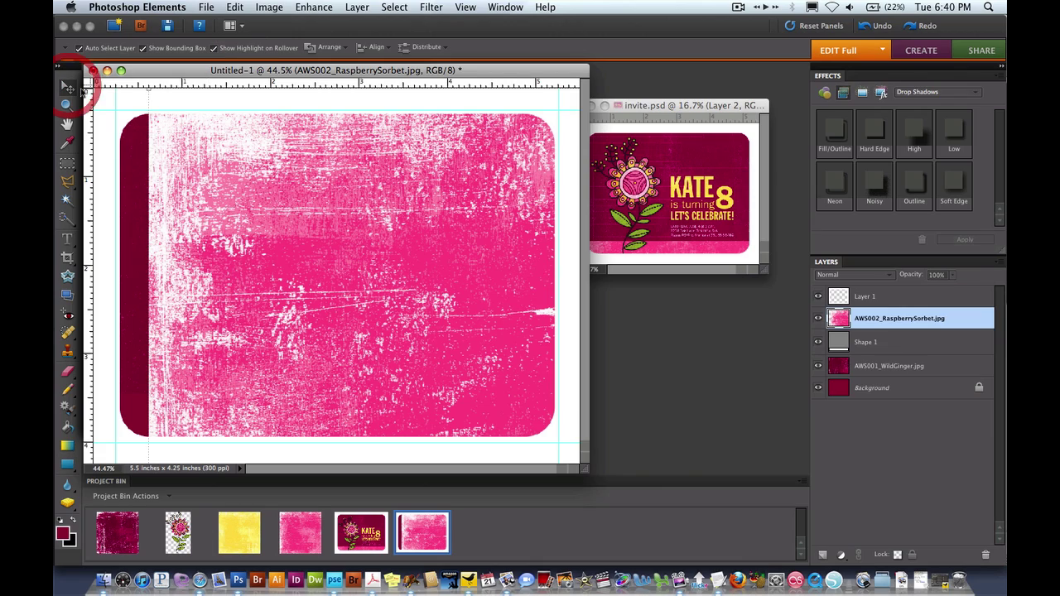
pyautogui.moveTo(486, 367); pyautogui.dragTo(169, 347)
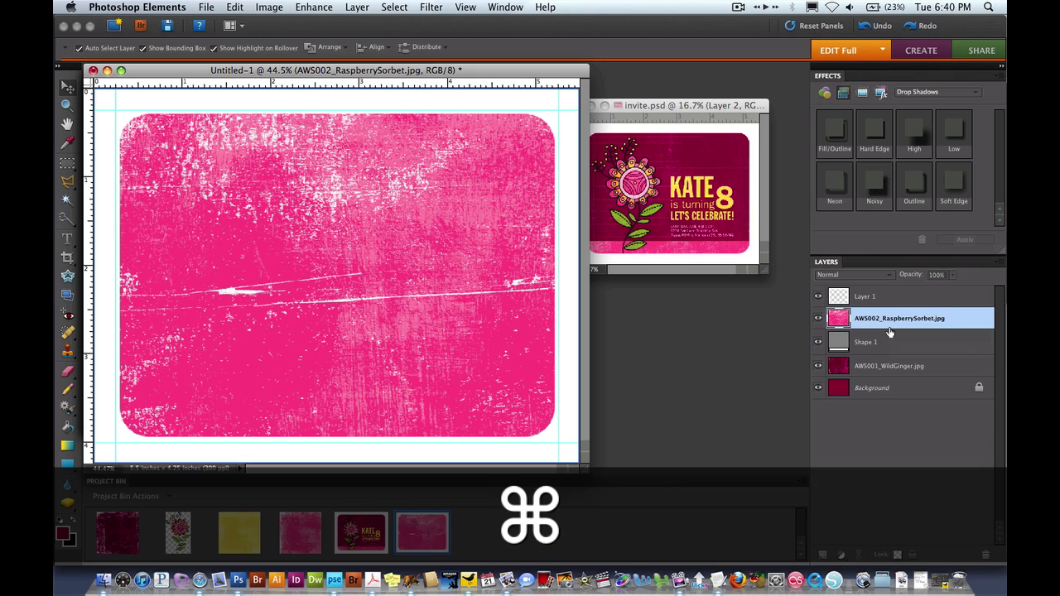
pyautogui.press('super+g')
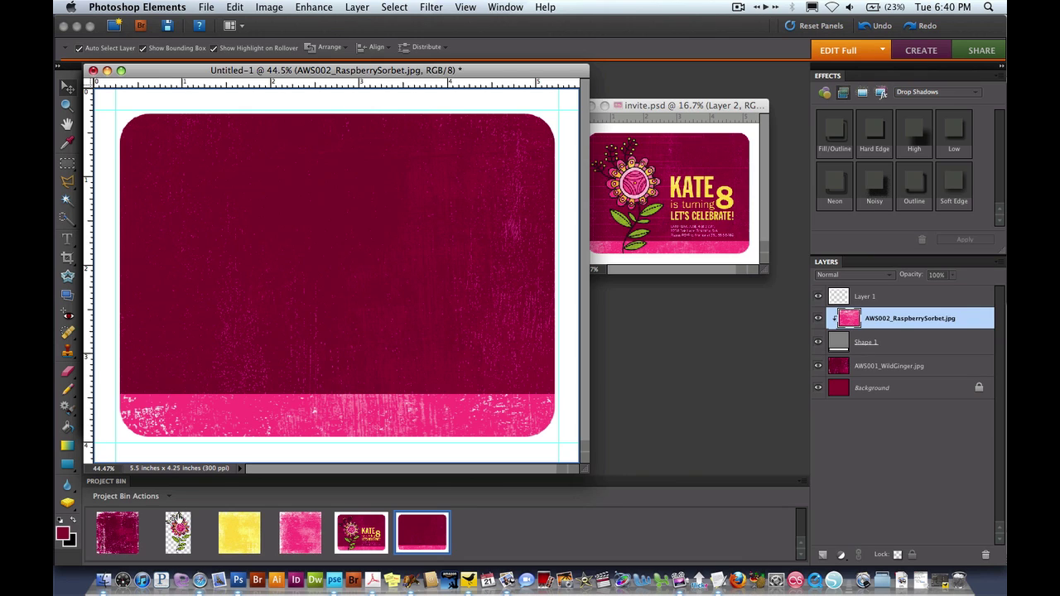
pyautogui.click(178, 533)
pyautogui.moveTo(178, 534); pyautogui.dragTo(225, 304)
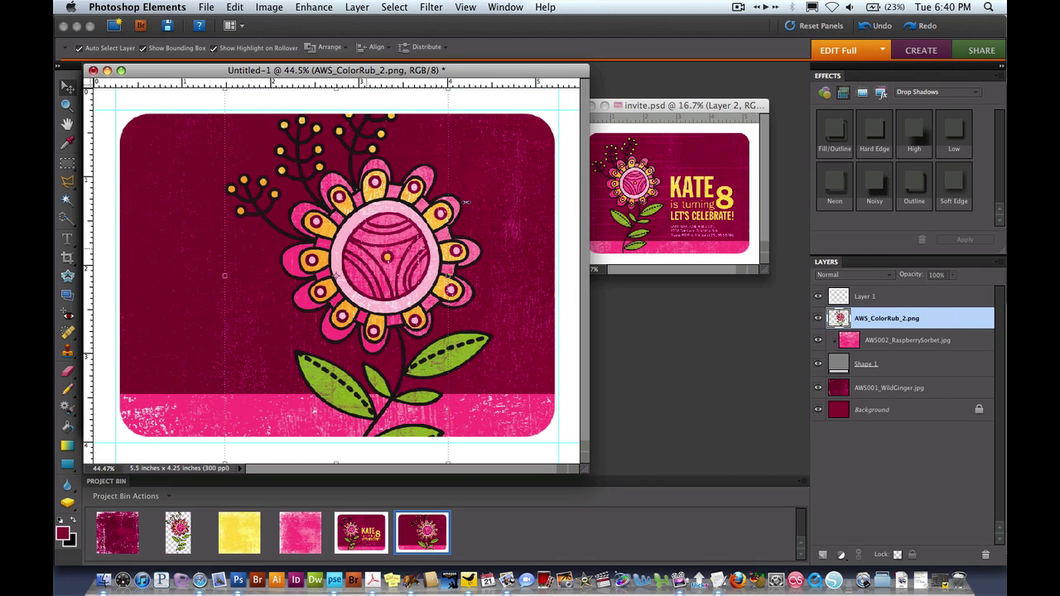
# Scale the flower to 72.3% and set it on the card's left, stem over the pink band.
pyautogui.moveTo(447, 91); pyautogui.dragTo(257, 388)
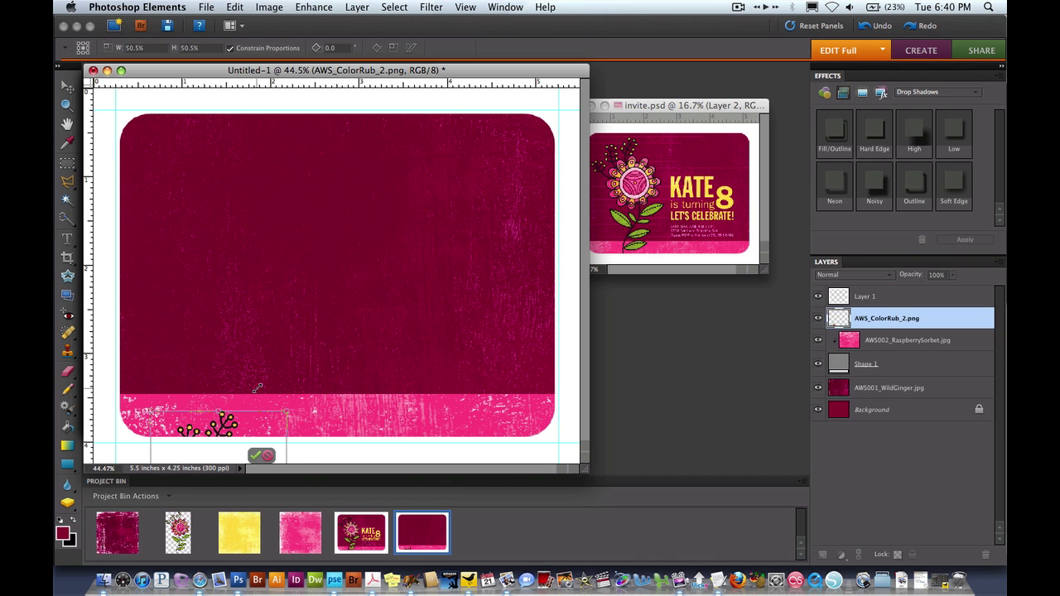
pyautogui.moveTo(224, 426); pyautogui.dragTo(208, 146)
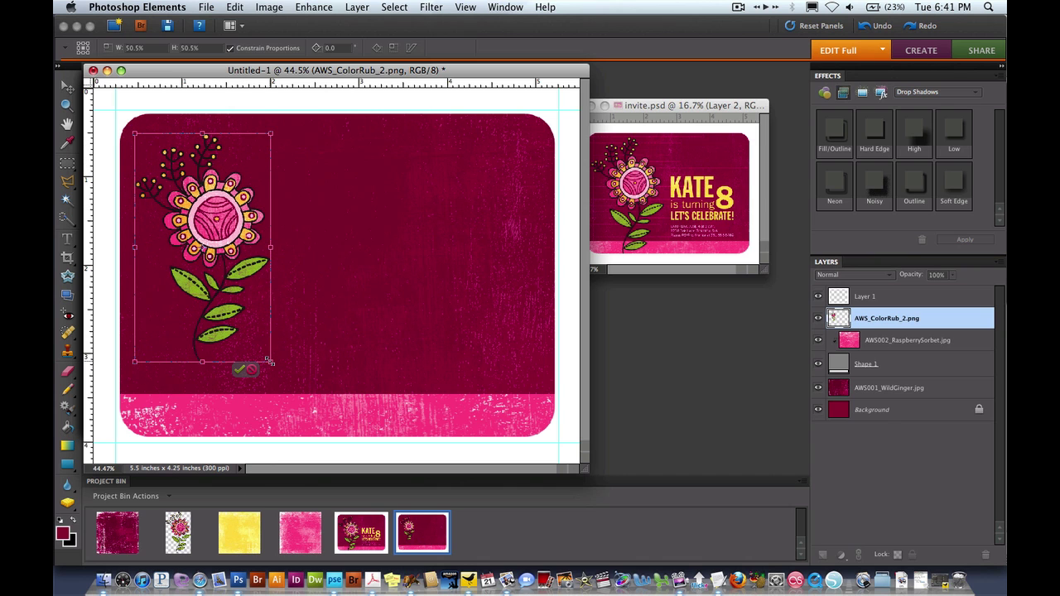
pyautogui.moveTo(269, 362); pyautogui.dragTo(309, 455)
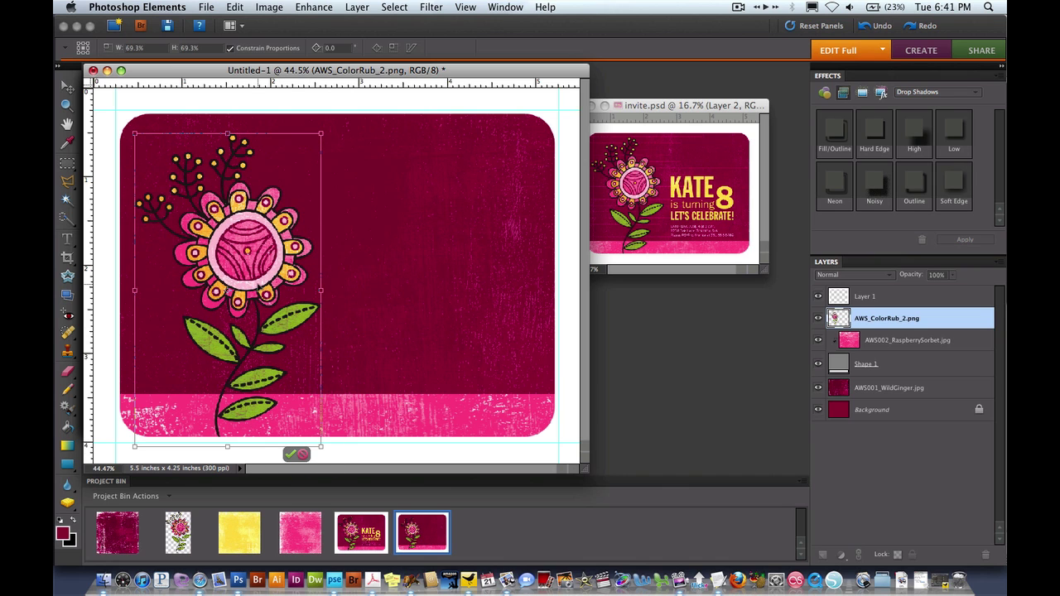
pyautogui.moveTo(260, 288)
pyautogui.mouseDown()
pyautogui.moveTo(250, 275)
pyautogui.moveTo(258, 282)
pyautogui.mouseUp()
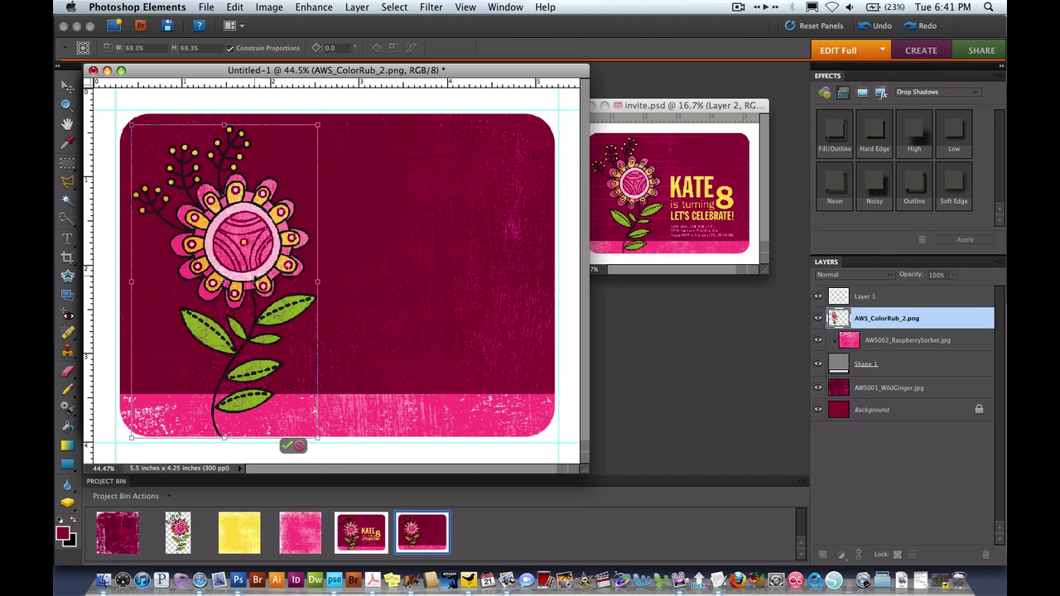
pyautogui.moveTo(317, 437); pyautogui.dragTo(323, 453)
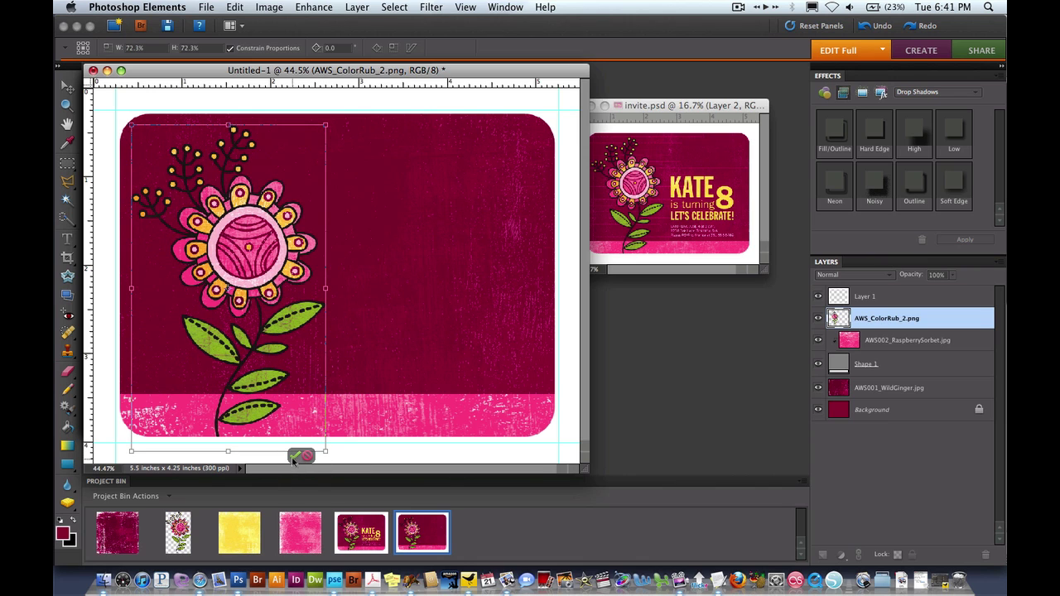
pyautogui.click(295, 456)
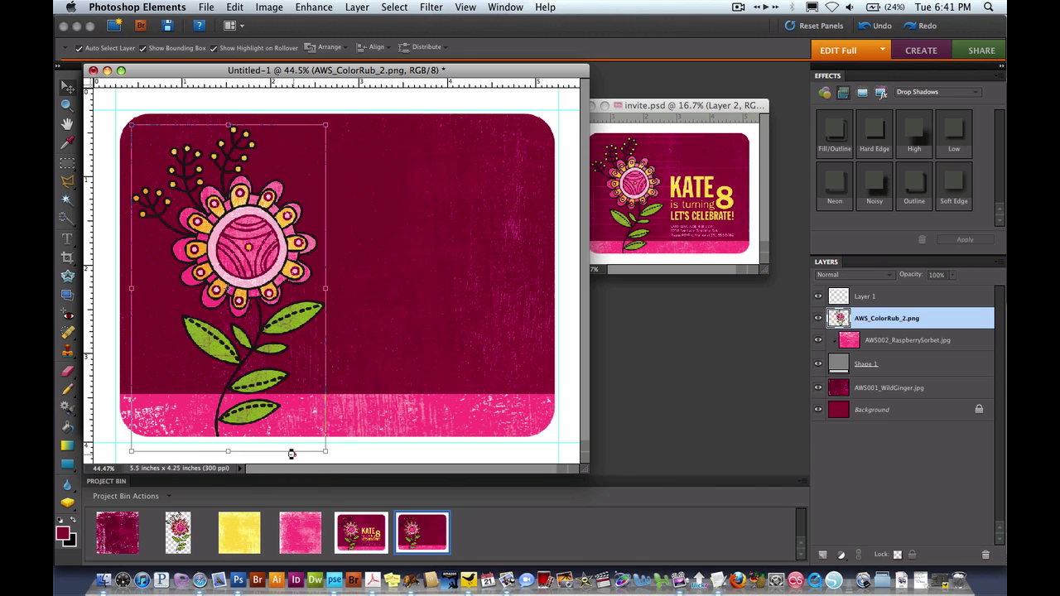
# Set the text colour to a bright pale yellow.
pyautogui.click(67, 240)
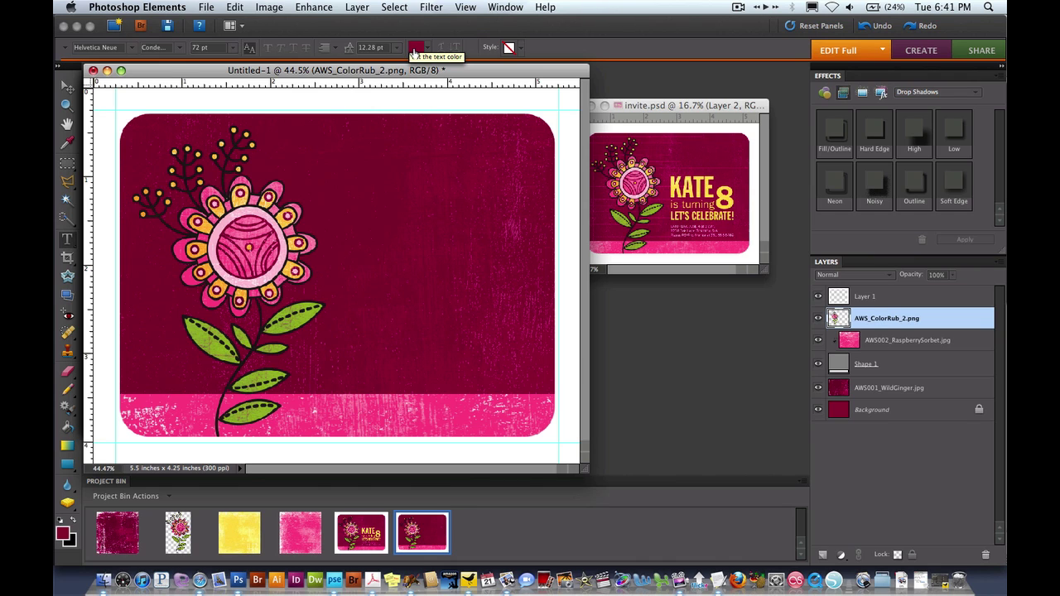
pyautogui.click(414, 50)
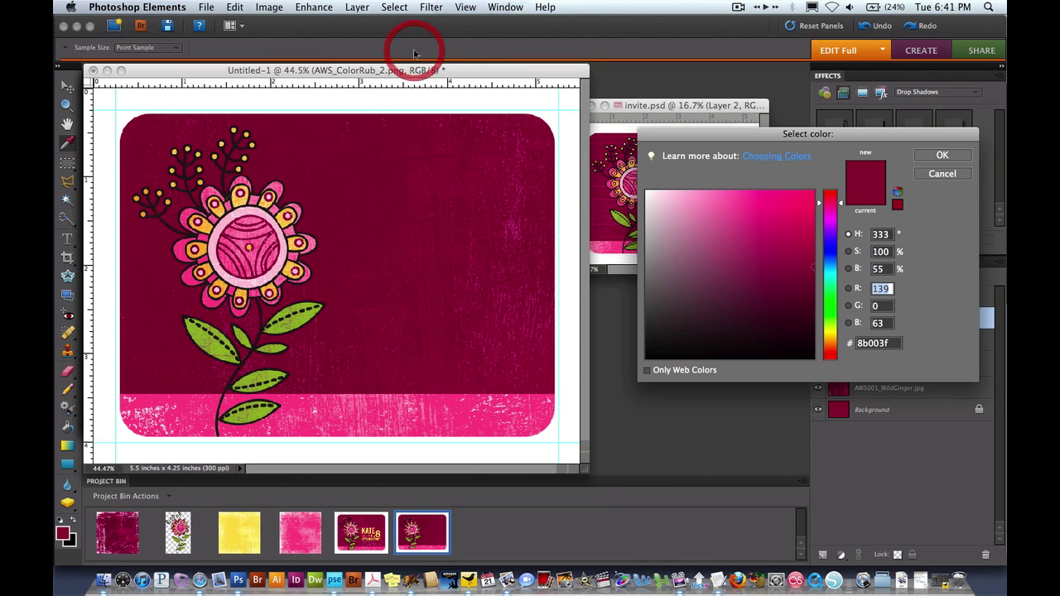
pyautogui.click(833, 333)
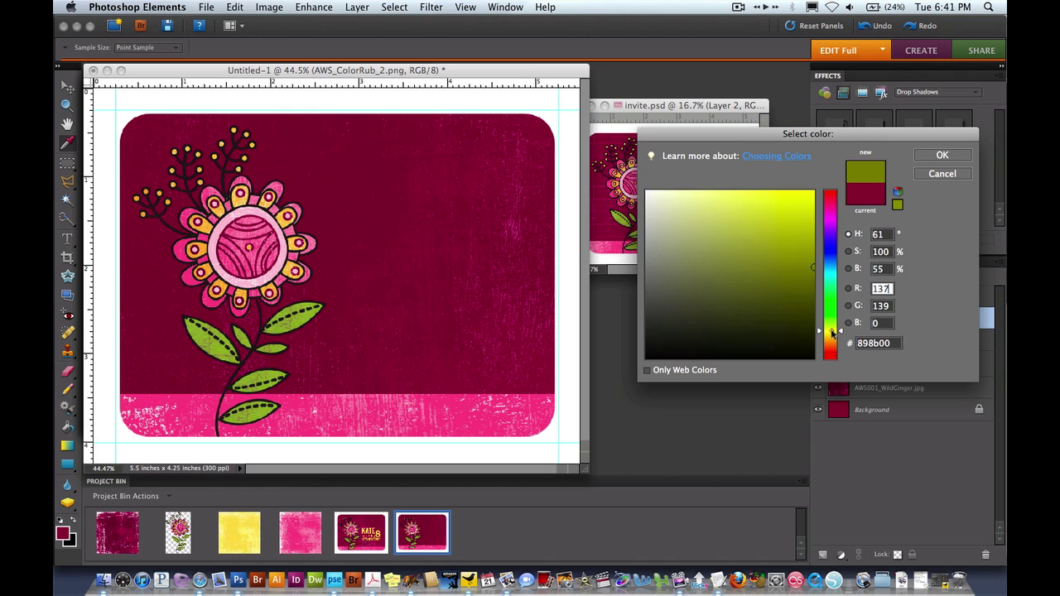
pyautogui.moveTo(793, 230); pyautogui.dragTo(760, 143)
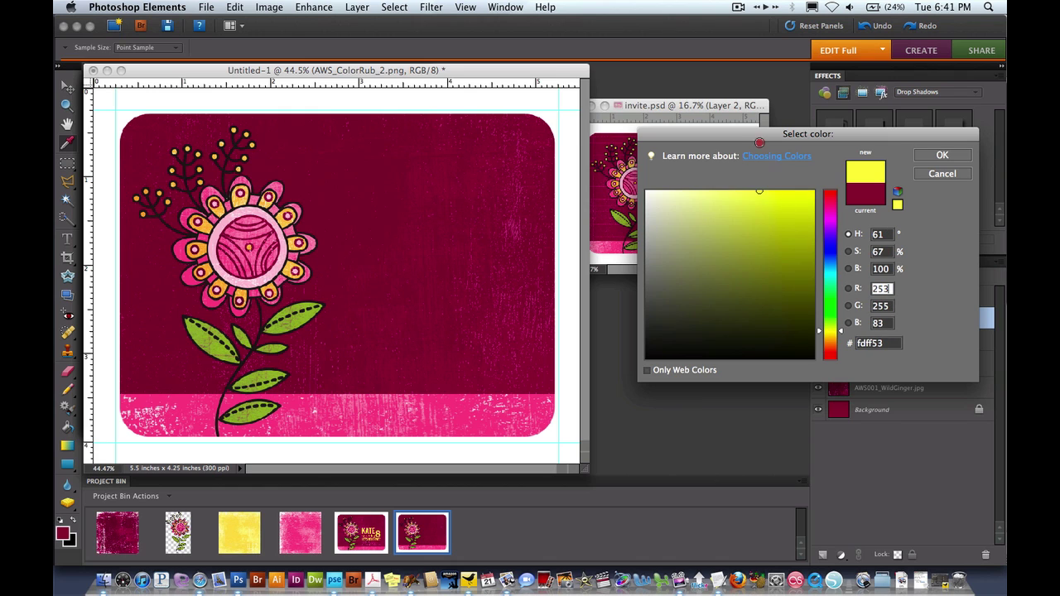
pyautogui.click(941, 155)
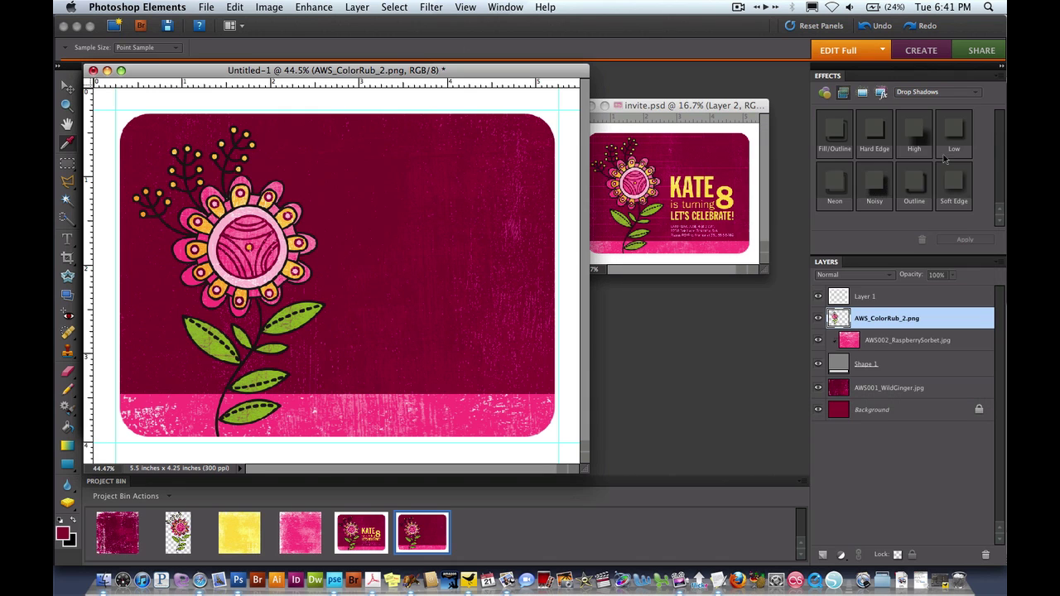
# Type 'KATE' in Franklin Gothic on the card, left-aligned.
pyautogui.click(358, 238)
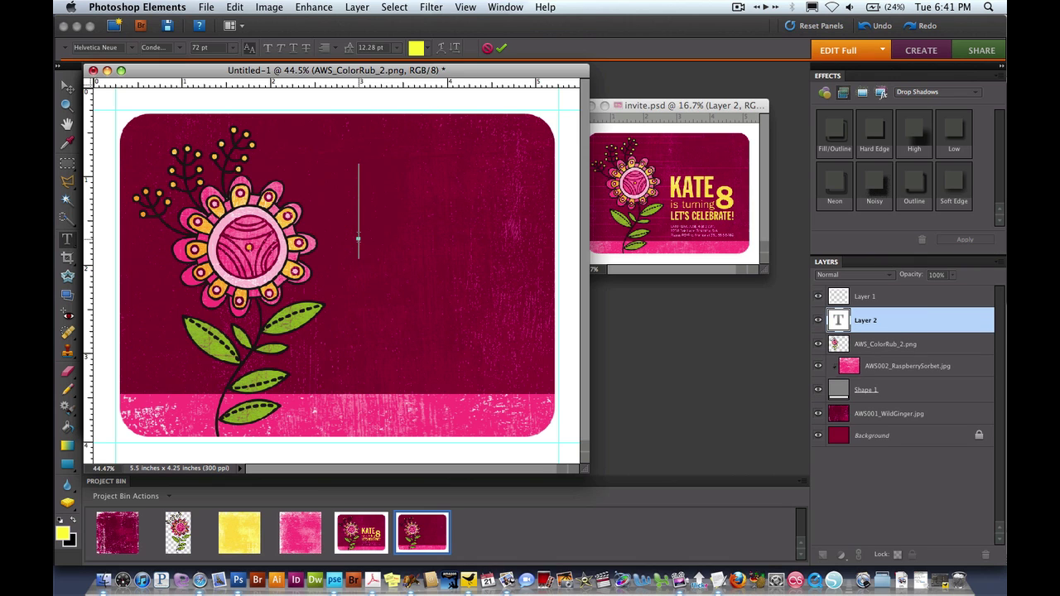
pyautogui.click(137, 48)
pyautogui.scroll(10, 135, 150)
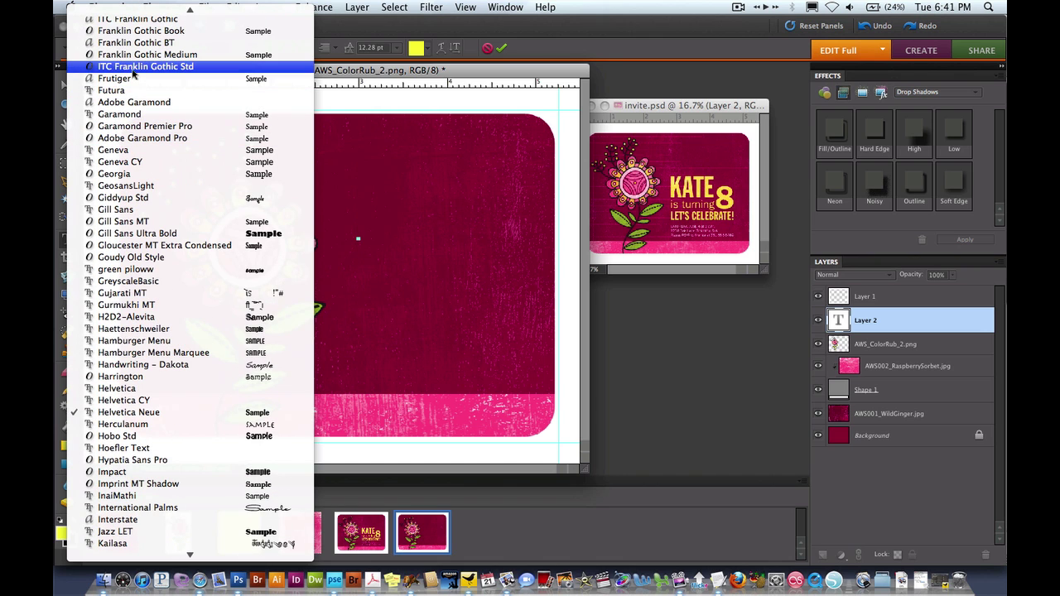
pyautogui.scroll(2, 137, 26)
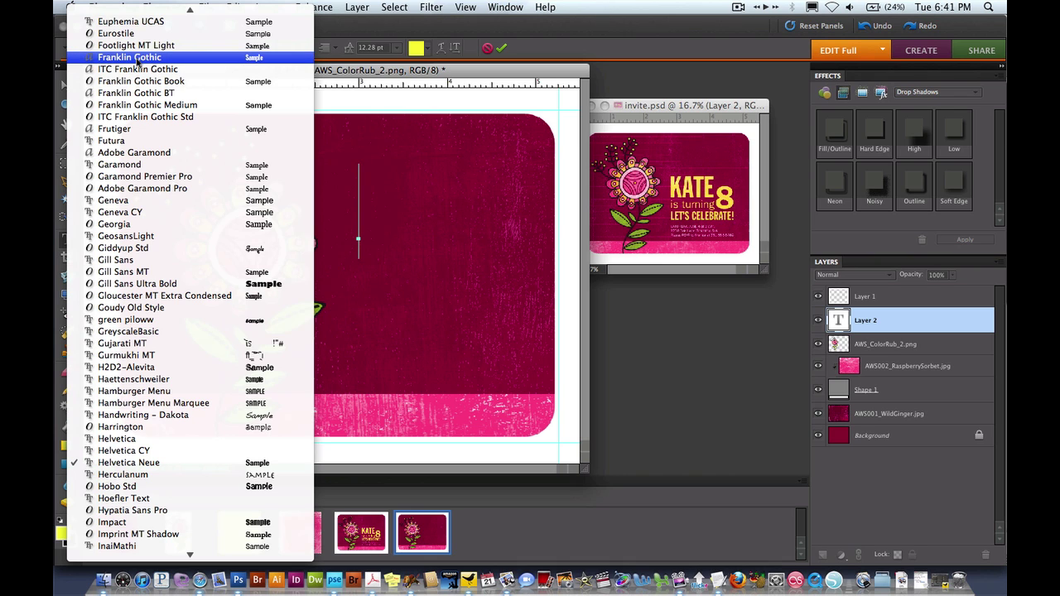
pyautogui.click(137, 58)
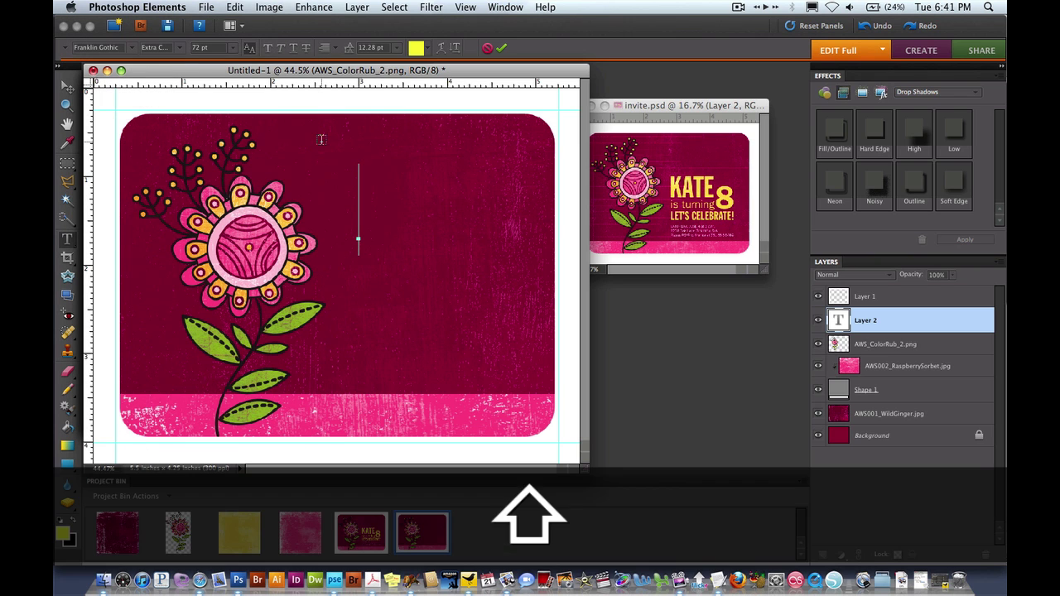
pyautogui.write('KATE')
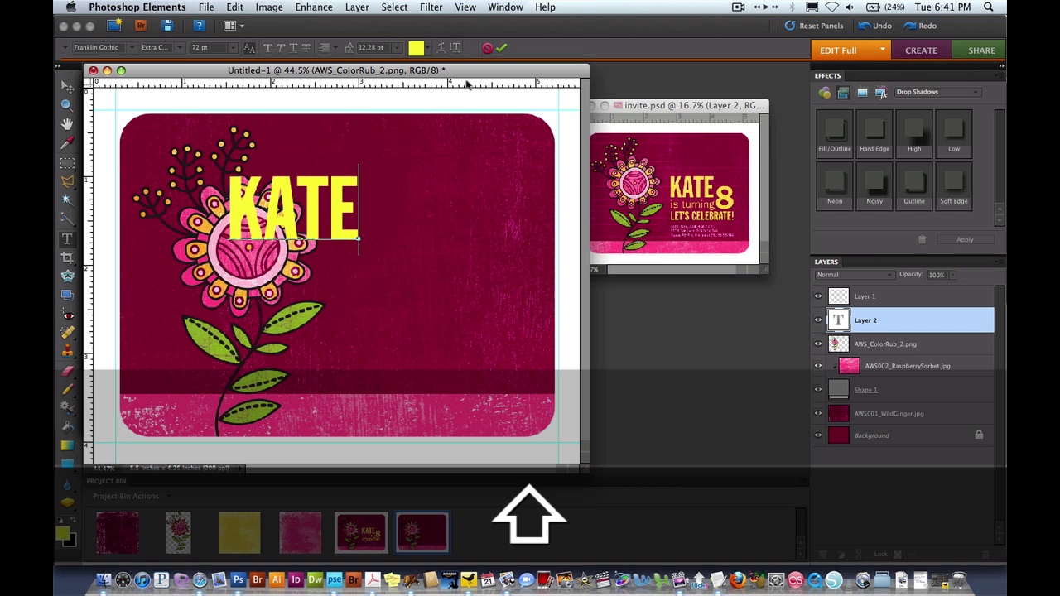
pyautogui.click(327, 47)
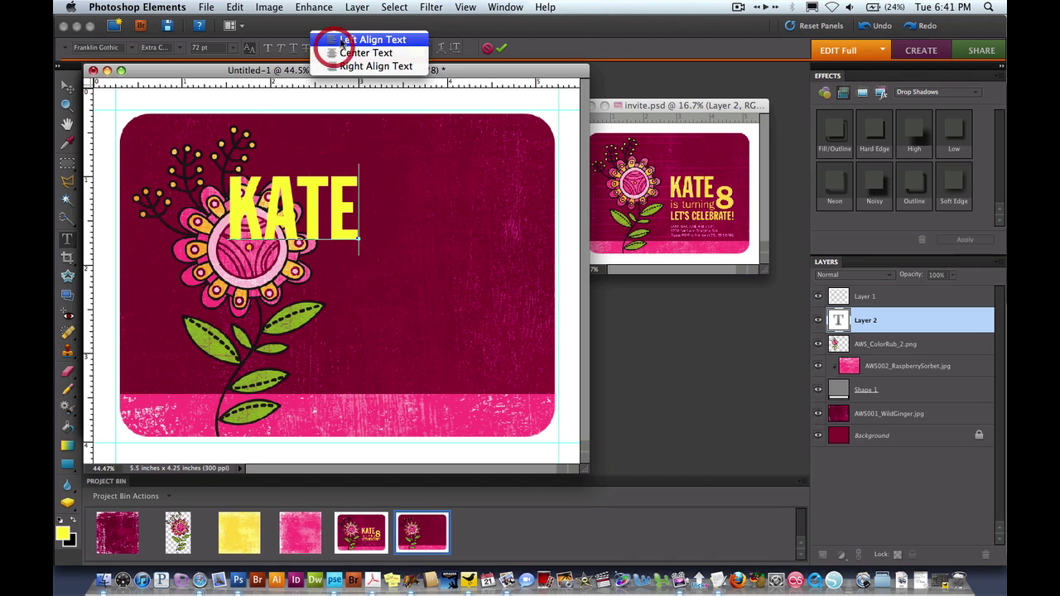
pyautogui.click(345, 40)
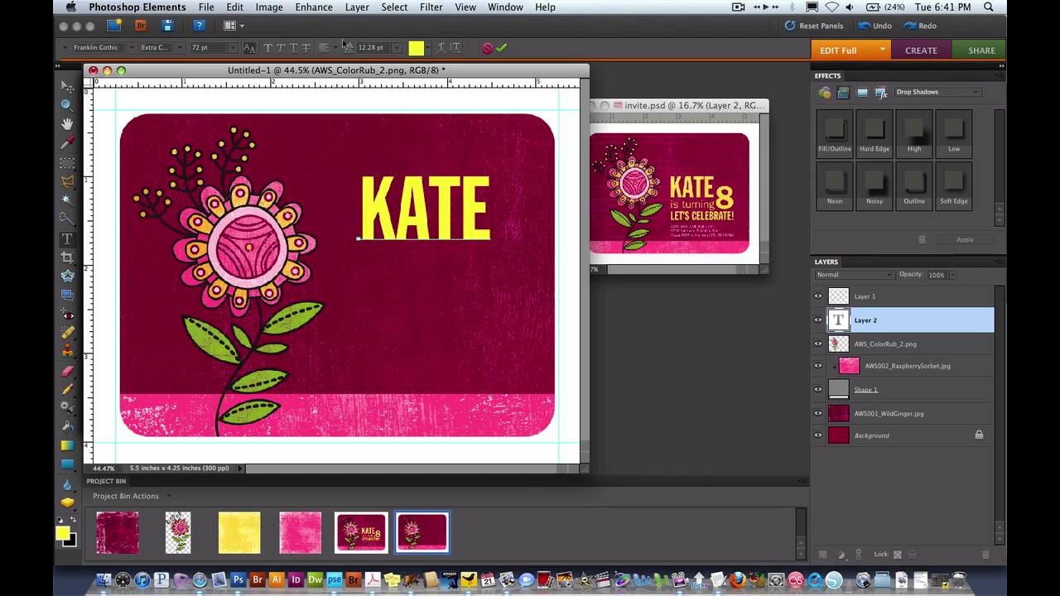
# Scale KATE to 81.7% and move it lower beside the flower.
pyautogui.click(67, 87)
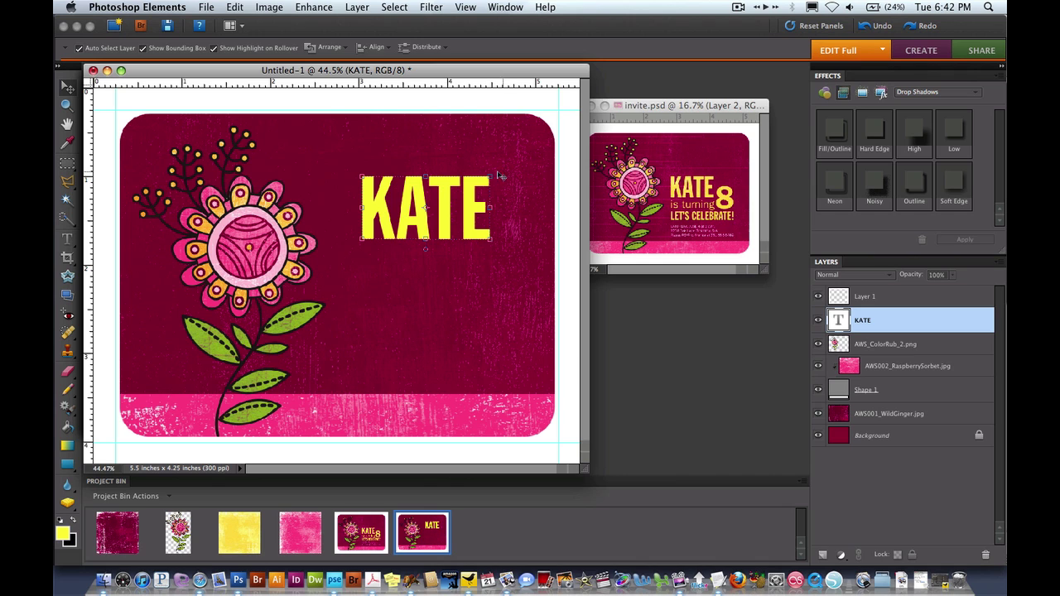
pyautogui.moveTo(492, 176); pyautogui.dragTo(481, 182)
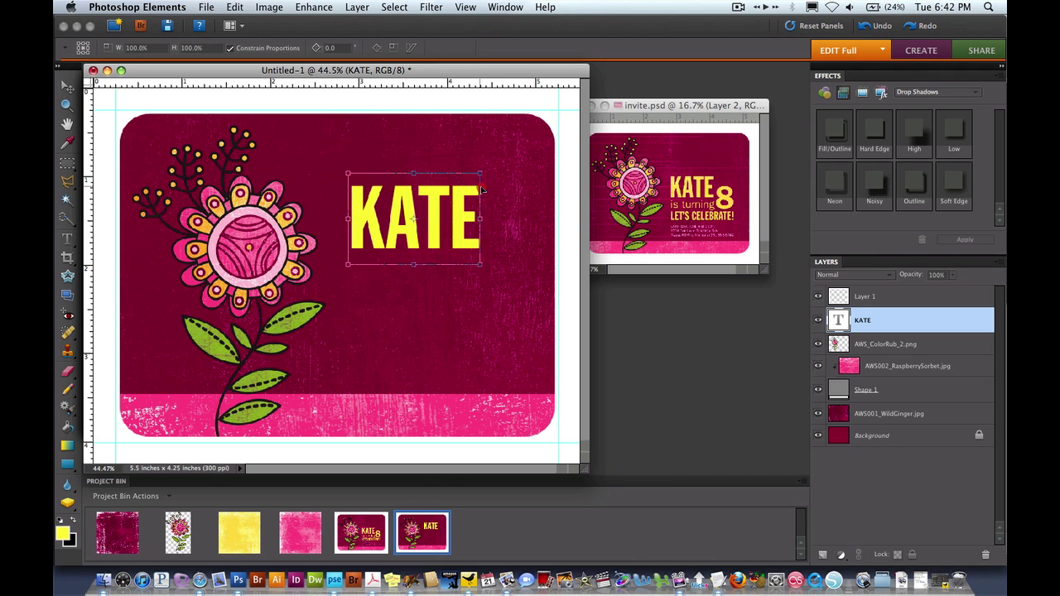
pyautogui.moveTo(480, 174); pyautogui.dragTo(460, 194)
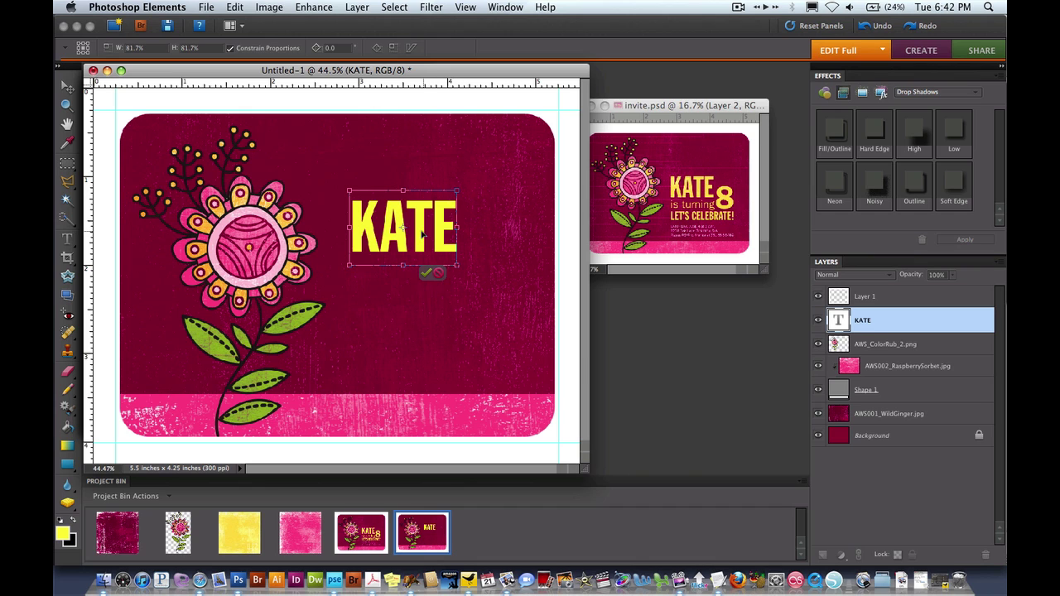
pyautogui.moveTo(423, 236); pyautogui.dragTo(423, 270)
pyautogui.click(424, 271)
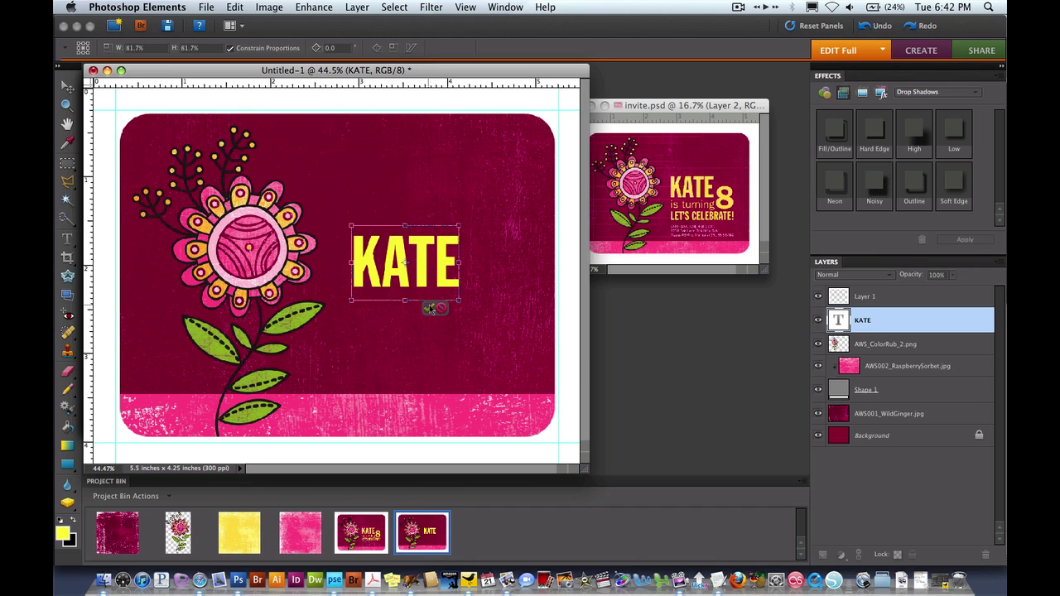
# Start a text line below KATE in ITC Franklin Gothic regular at 36 pt.
pyautogui.click(68, 240)
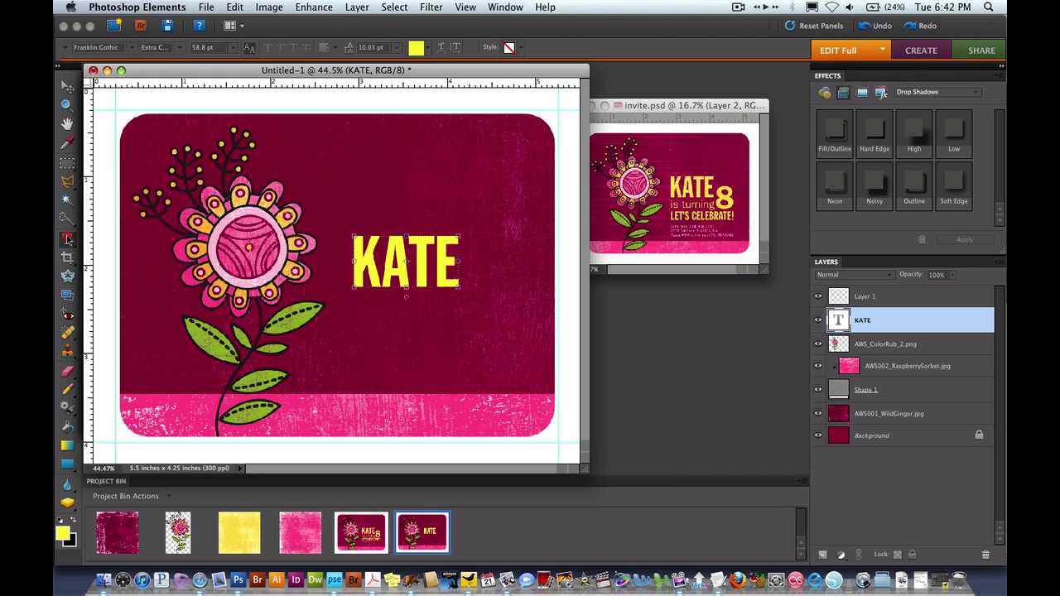
pyautogui.click(358, 321)
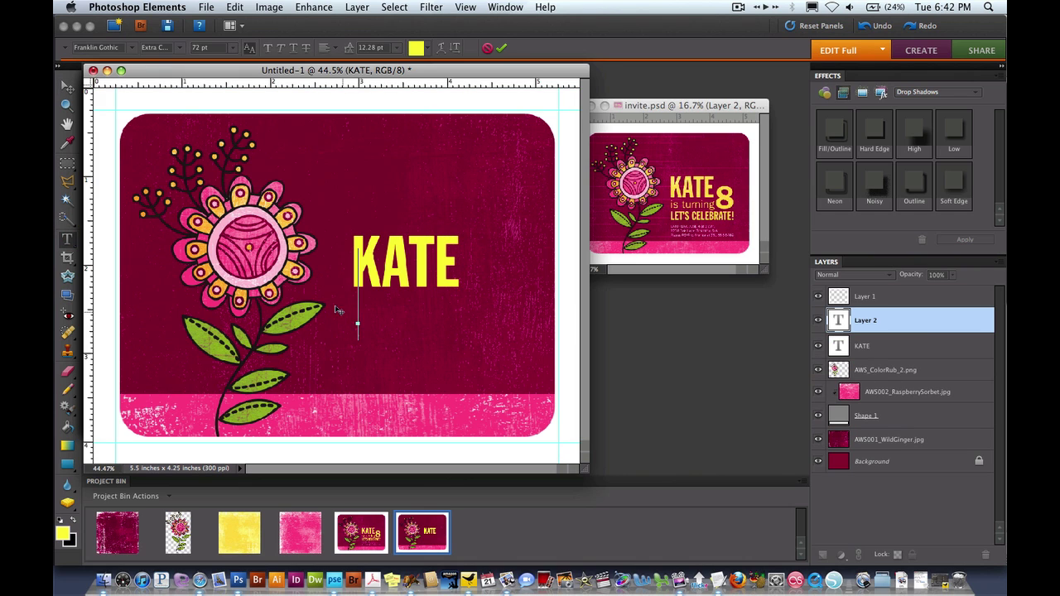
pyautogui.click(132, 50)
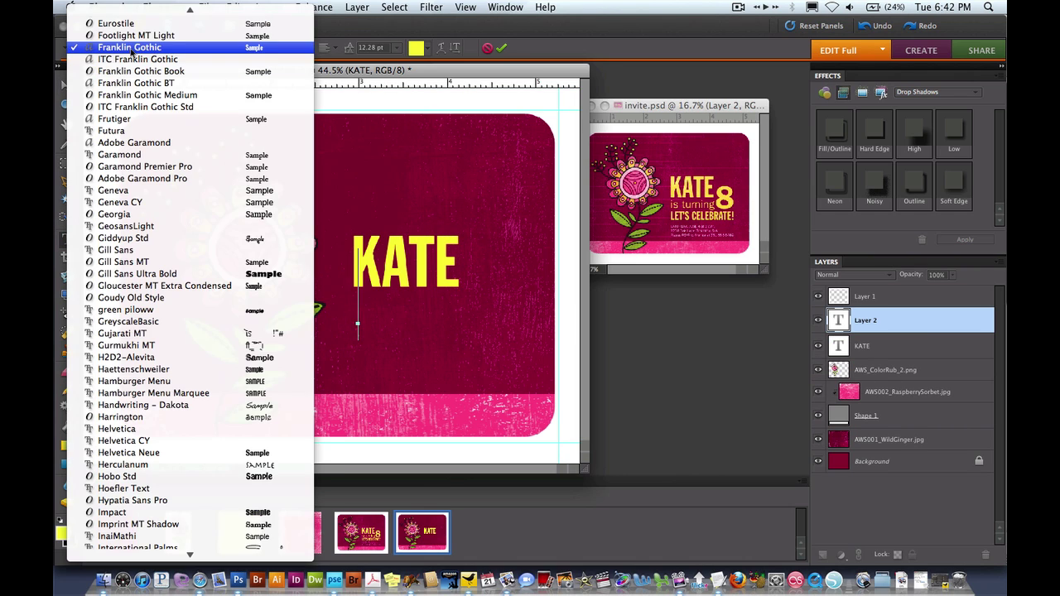
pyautogui.click(132, 60)
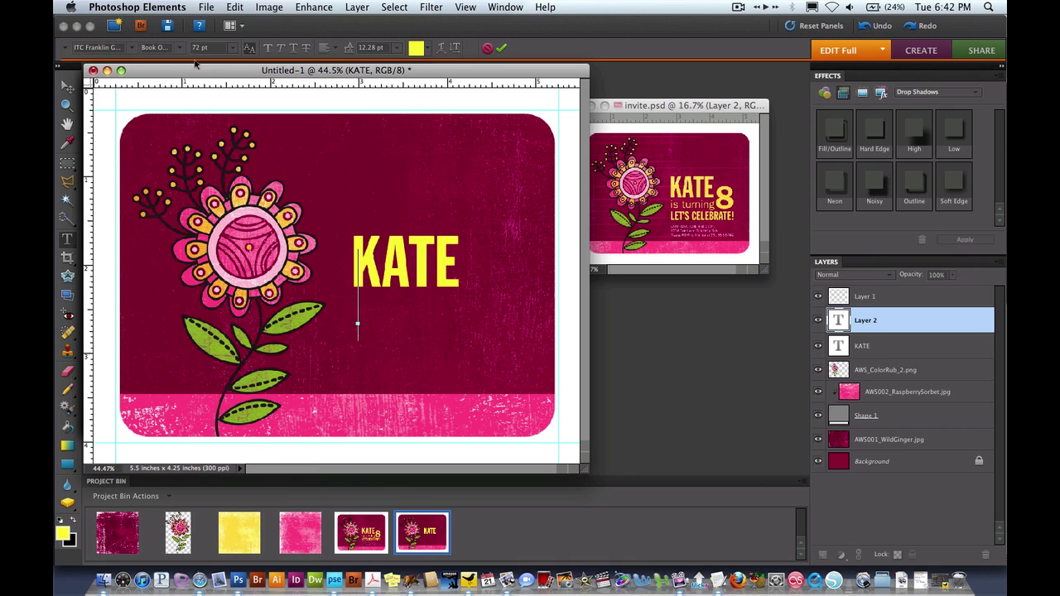
pyautogui.click(184, 50)
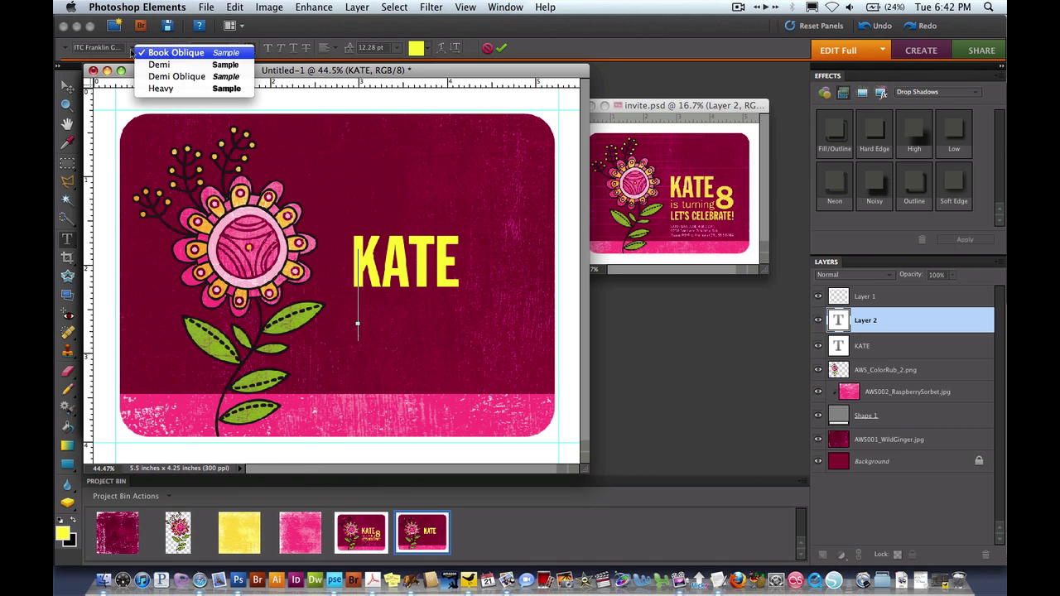
pyautogui.click(177, 54)
pyautogui.click(131, 48)
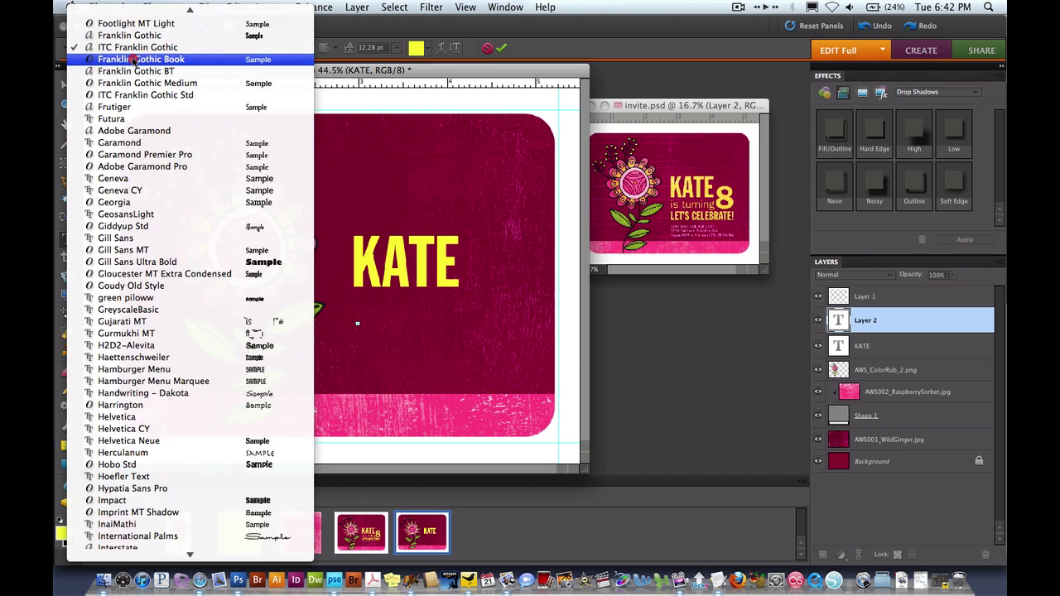
pyautogui.click(131, 61)
pyautogui.click(233, 50)
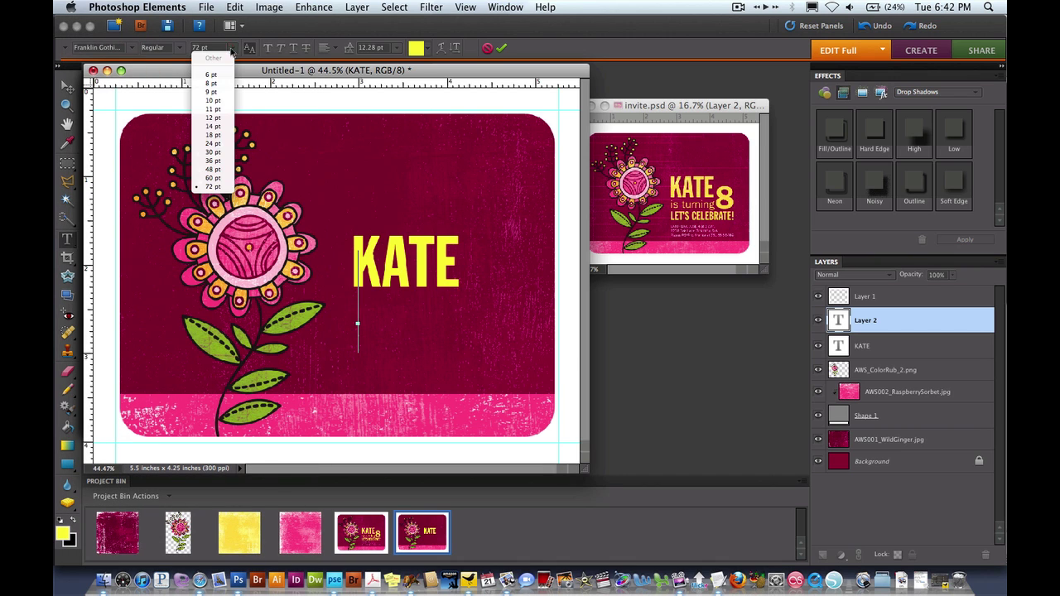
pyautogui.click(217, 156)
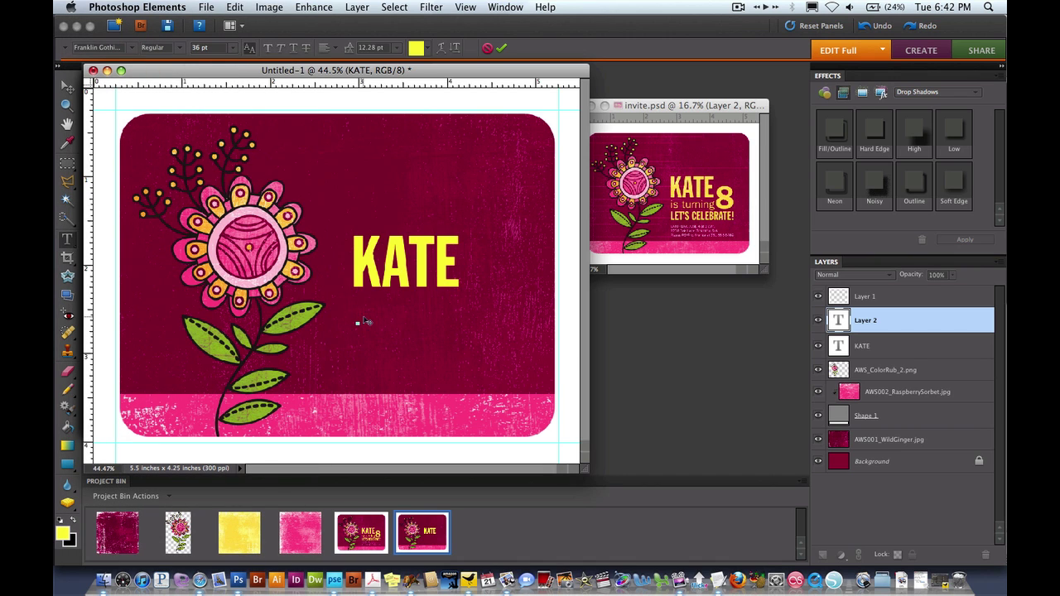
# Type 'is turning' and scale it to 62.3% to fit under KATE.
pyautogui.write('is turning')
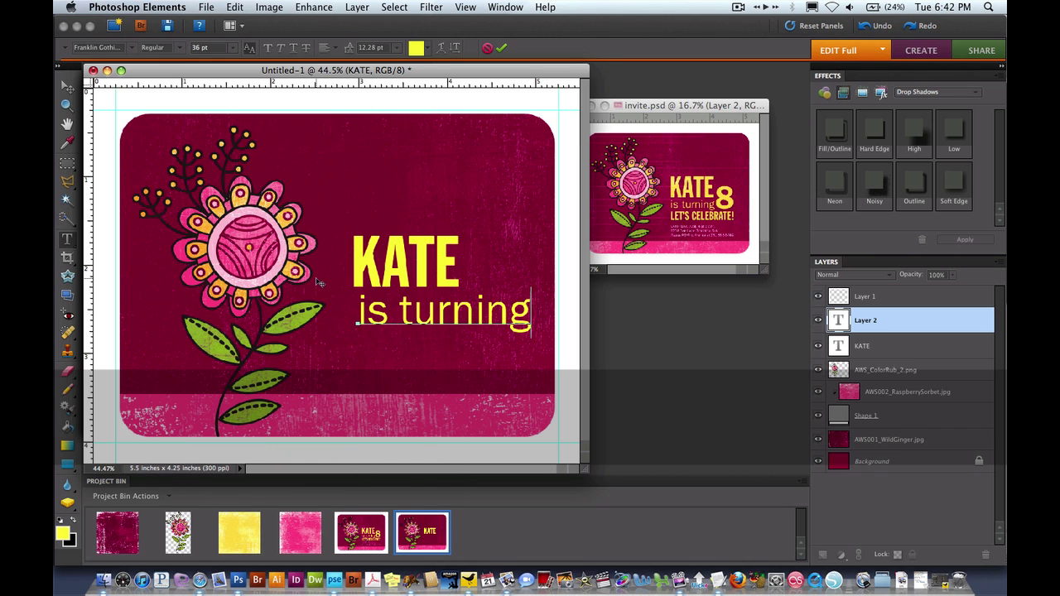
pyautogui.click(501, 49)
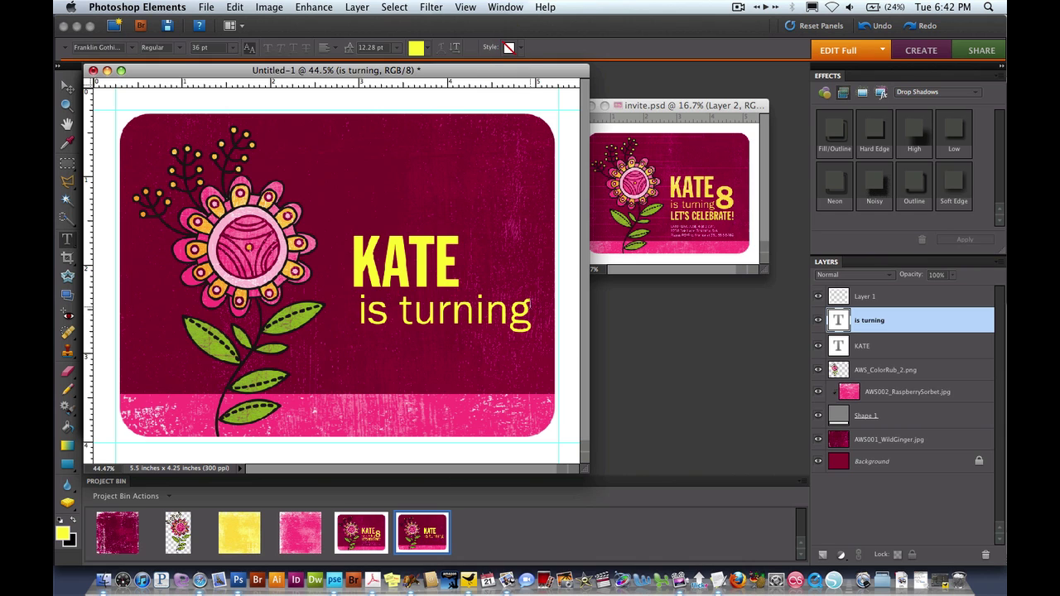
pyautogui.press('super+t')
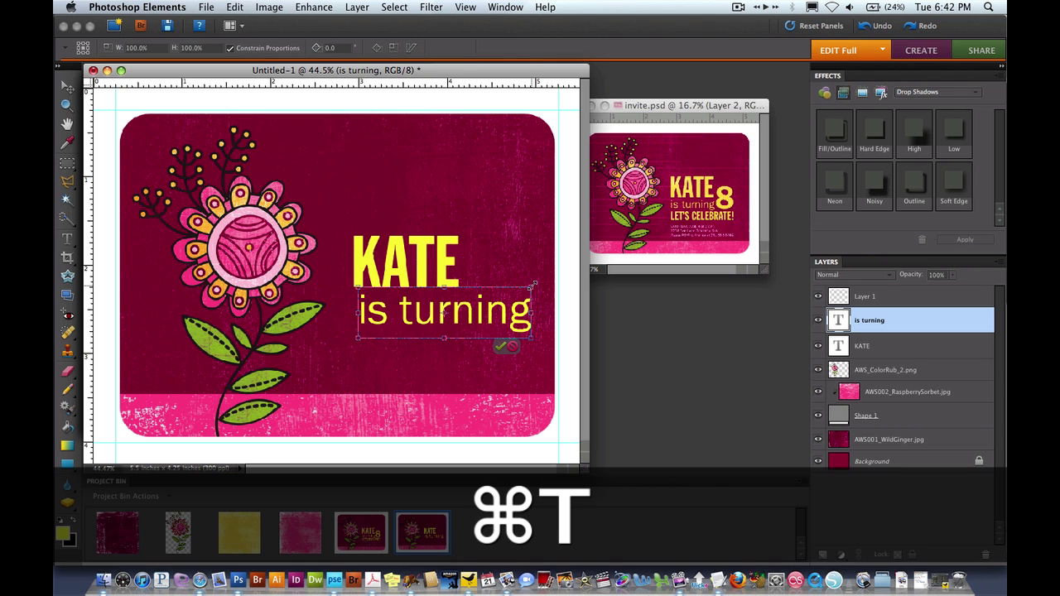
pyautogui.moveTo(534, 283); pyautogui.dragTo(457, 322)
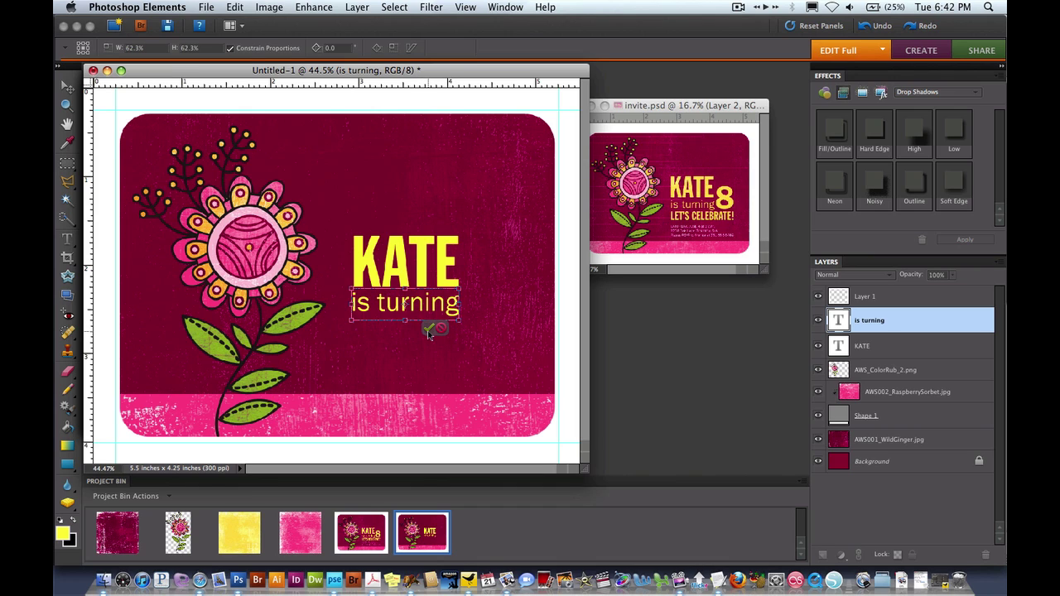
pyautogui.click(428, 330)
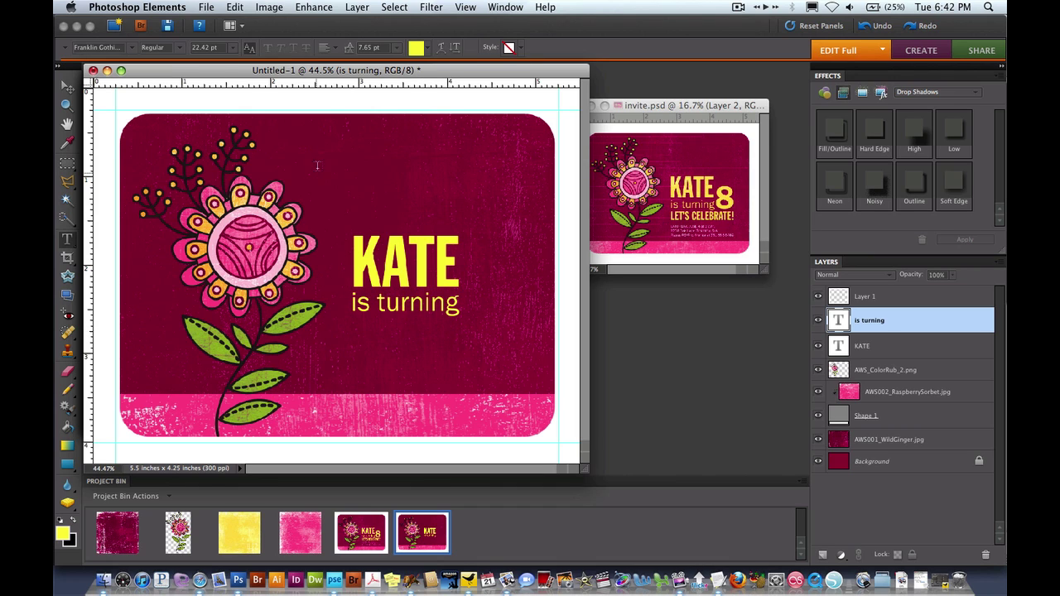
# Type a new LET'S CELEBRATE! line in Franklin Gothic at 30 pt.
pyautogui.click(360, 337)
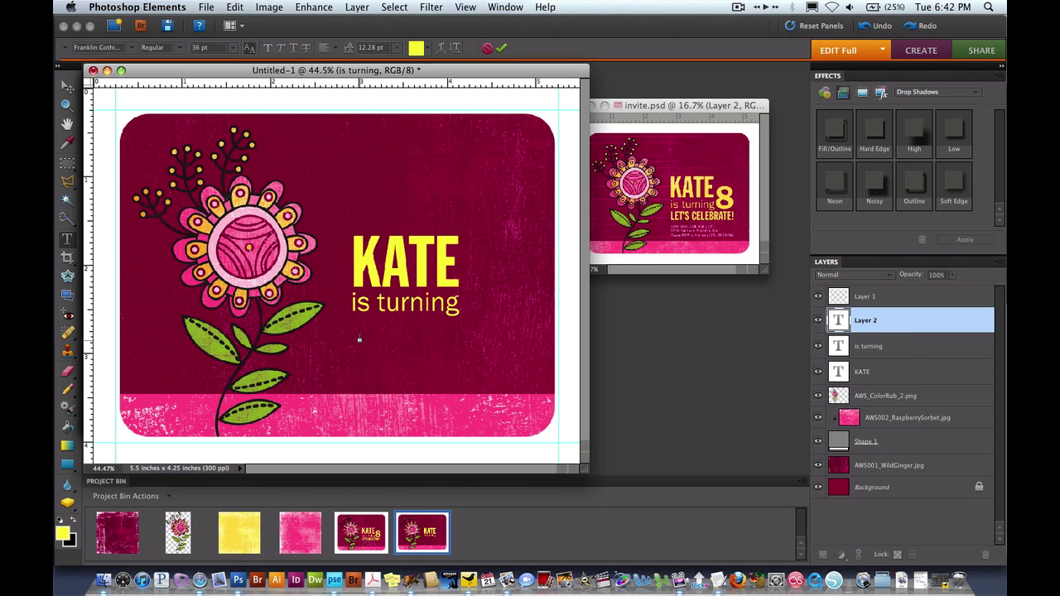
pyautogui.write('LET')
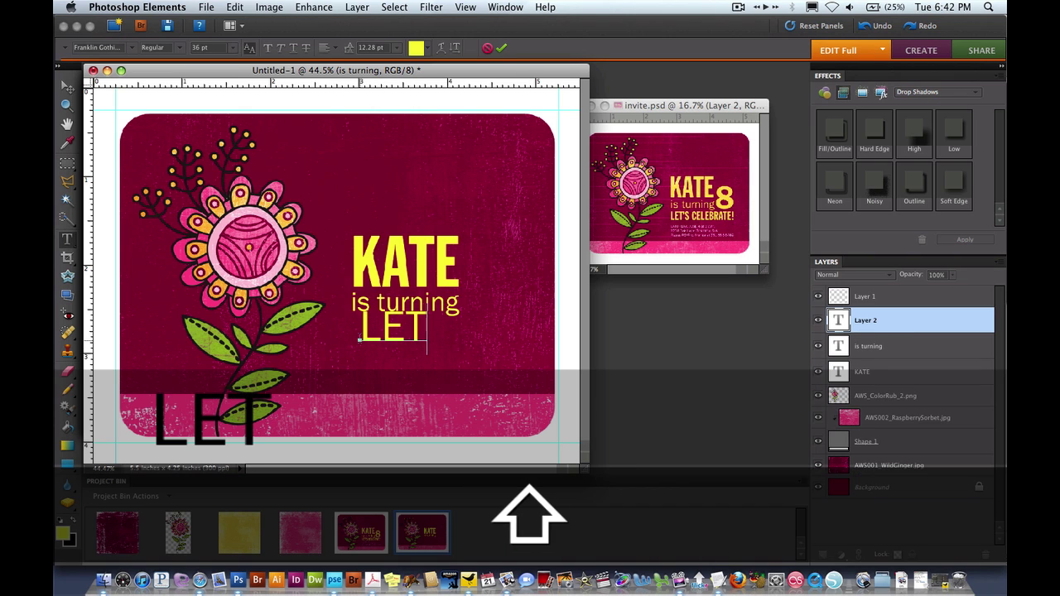
pyautogui.write("'S CELEBRATE")
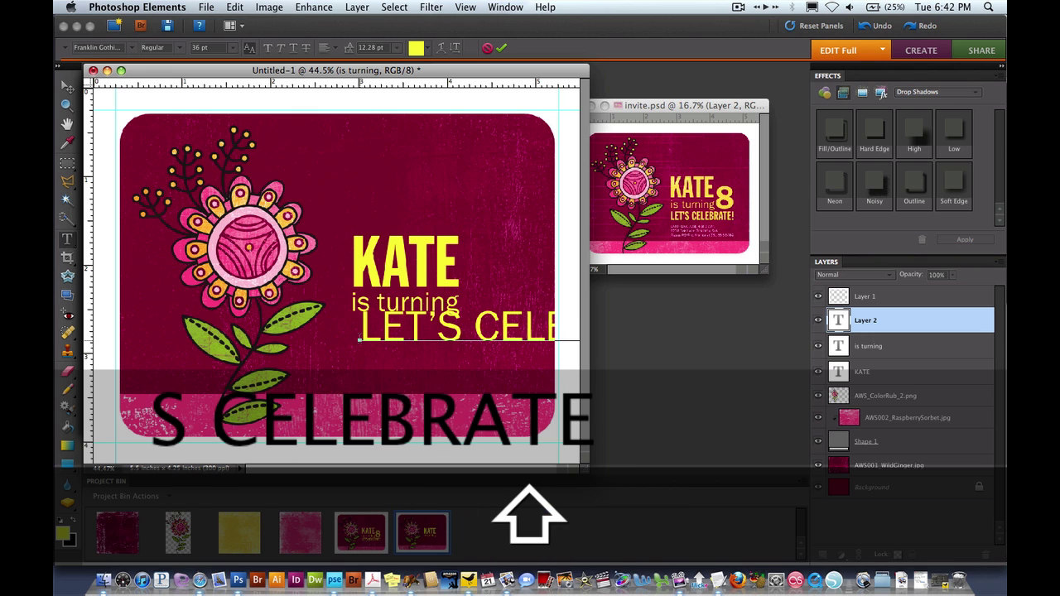
pyautogui.press('super+a')
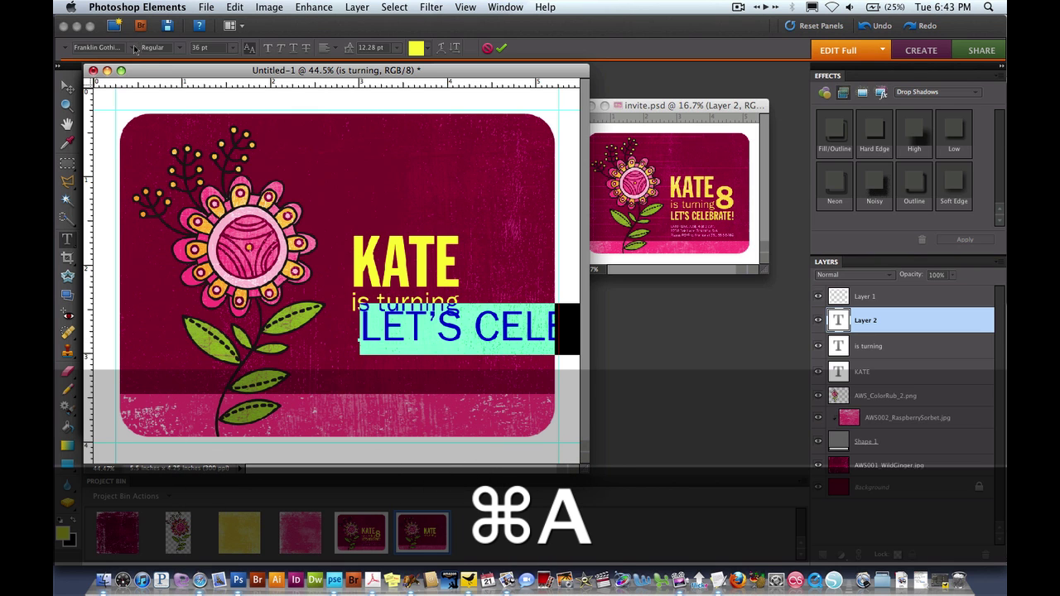
pyautogui.click(135, 49)
pyautogui.scroll(3, 142, 91)
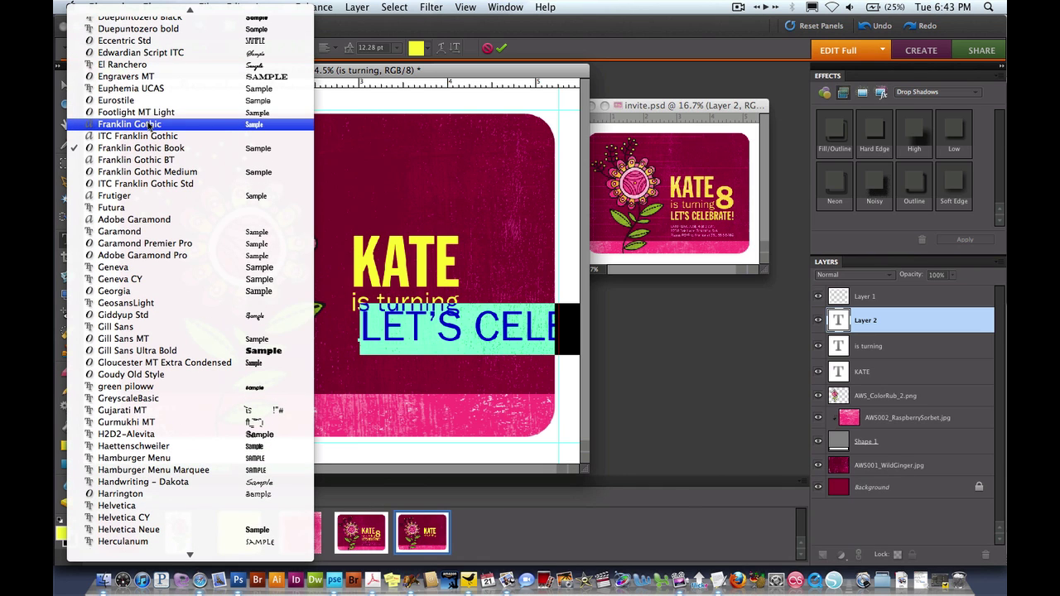
pyautogui.click(150, 125)
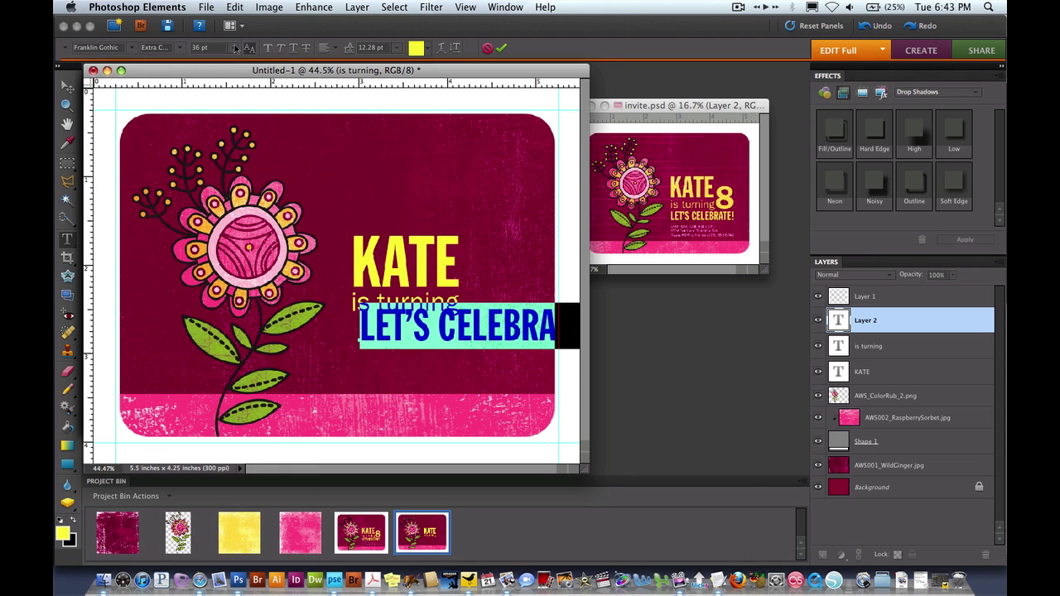
pyautogui.click(236, 48)
pyautogui.click(212, 148)
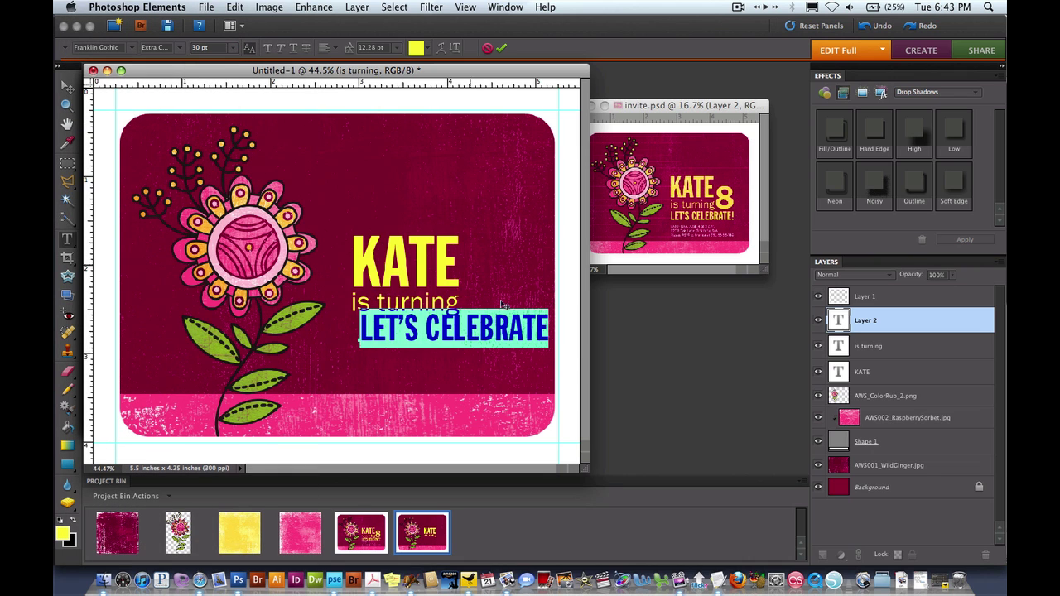
pyautogui.click(495, 331)
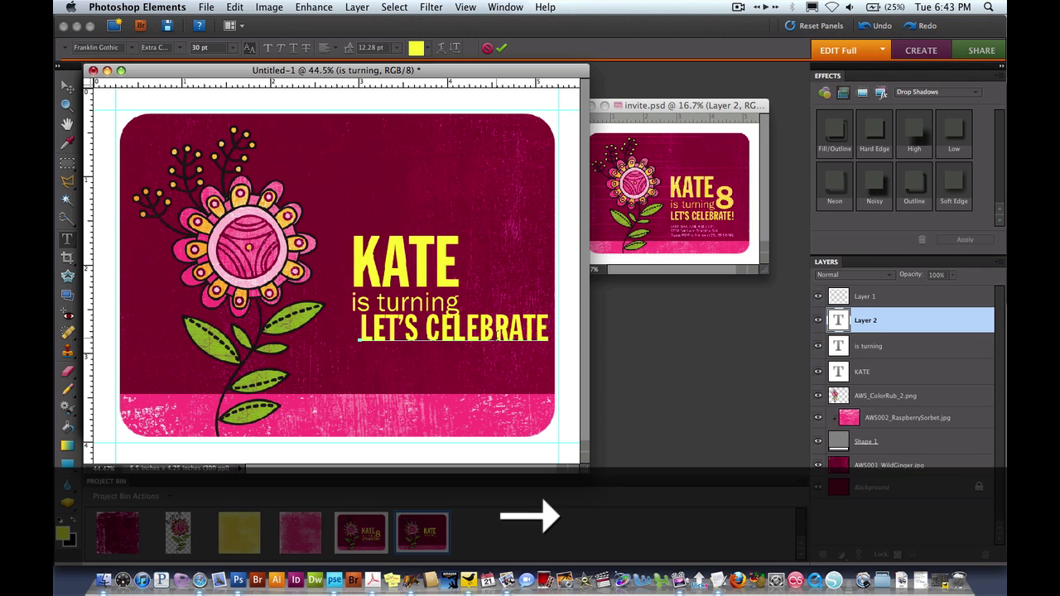
pyautogui.write('!')
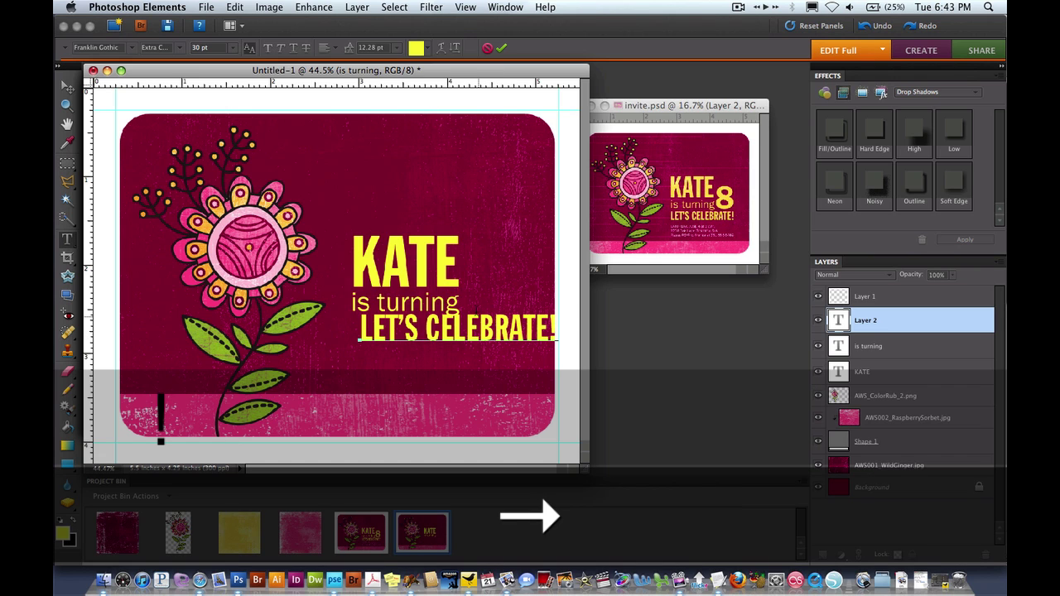
pyautogui.press('KP_Enter')
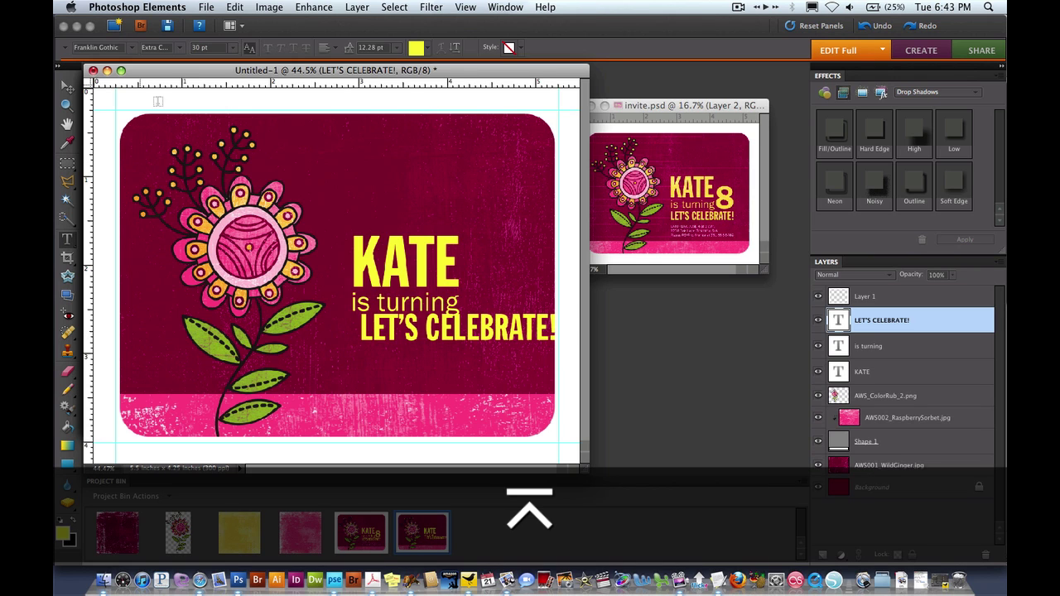
# Scale LET'S CELEBRATE! to about 82.9% and position it snugly beneath 'is turning'.
pyautogui.press('super+t')
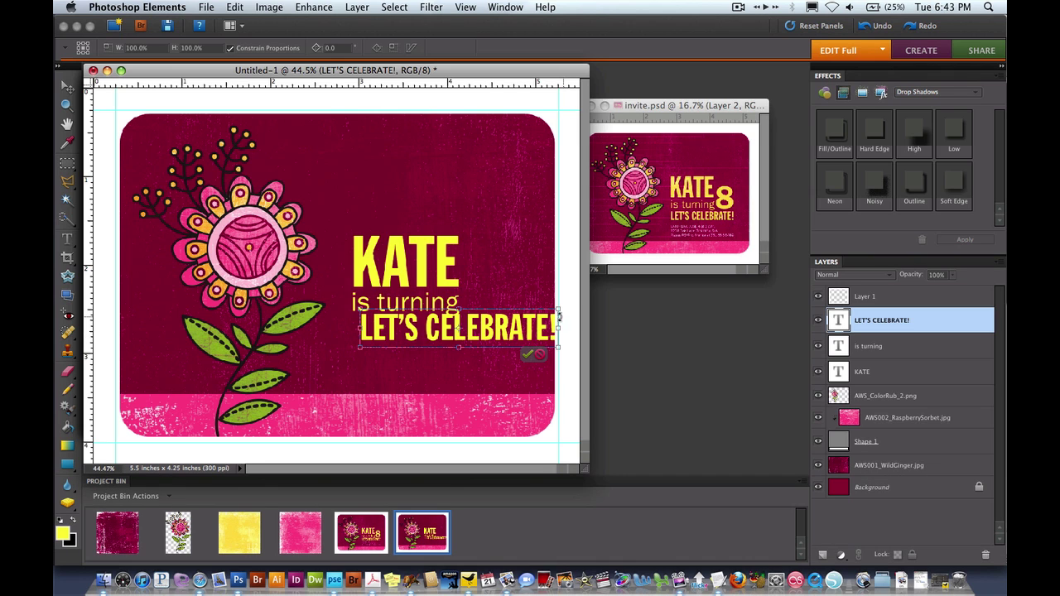
pyautogui.moveTo(520, 329); pyautogui.dragTo(509, 337)
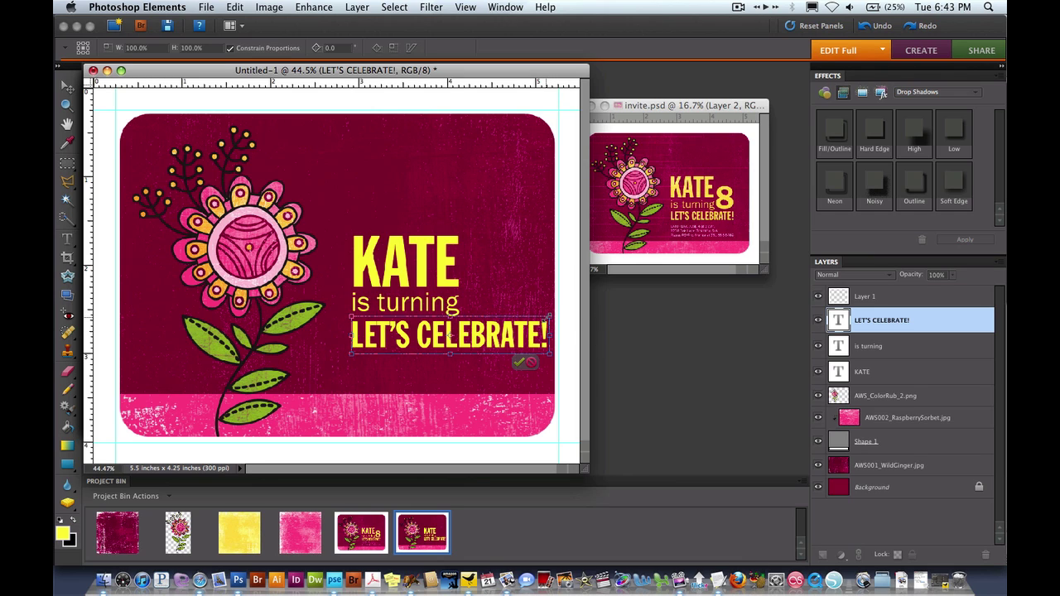
pyautogui.moveTo(545, 317); pyautogui.dragTo(517, 322)
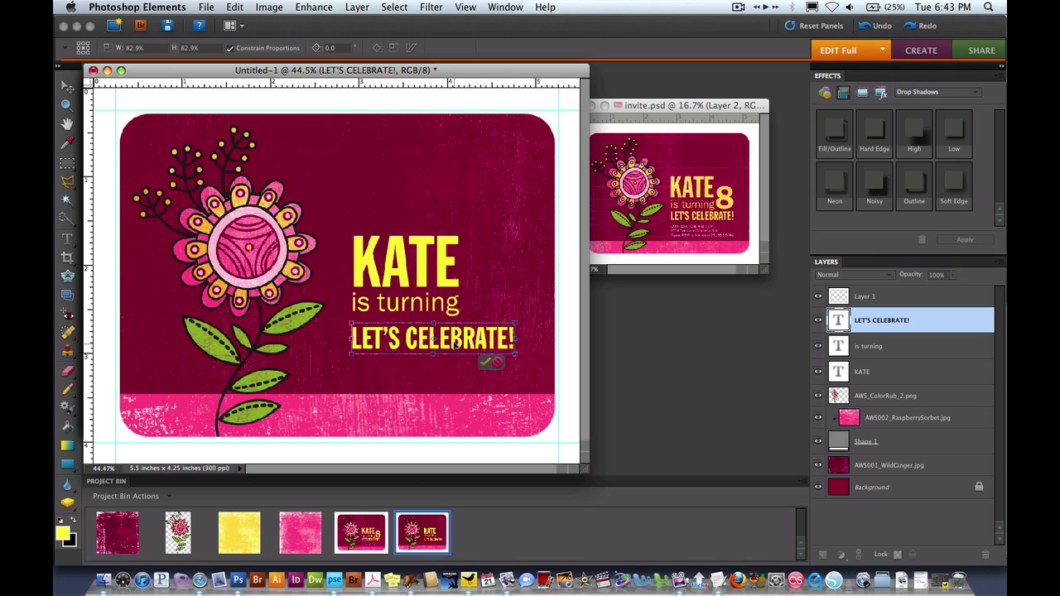
pyautogui.moveTo(455, 340); pyautogui.dragTo(455, 333)
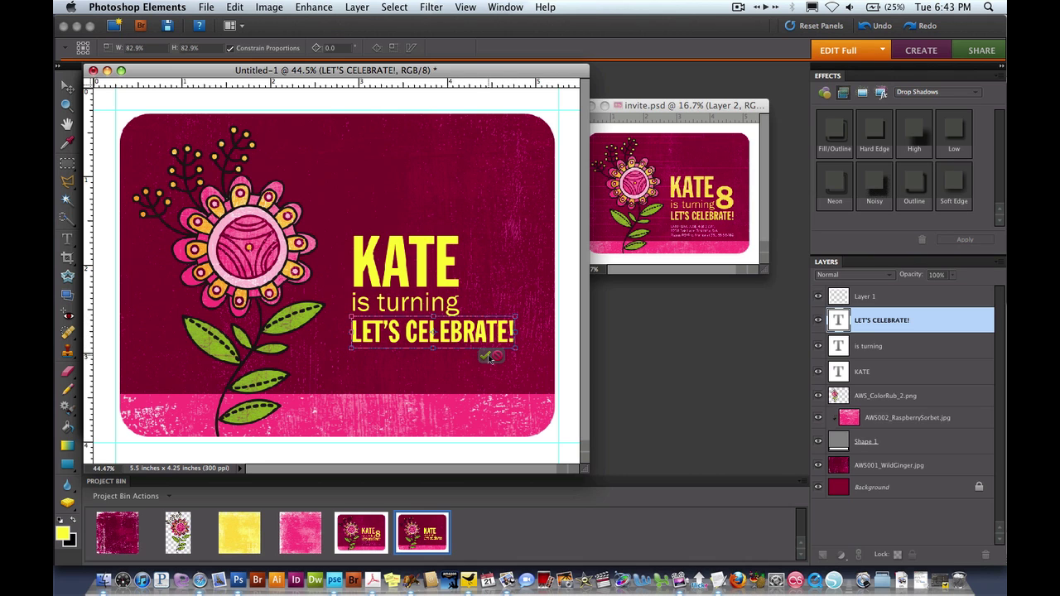
pyautogui.click(486, 357)
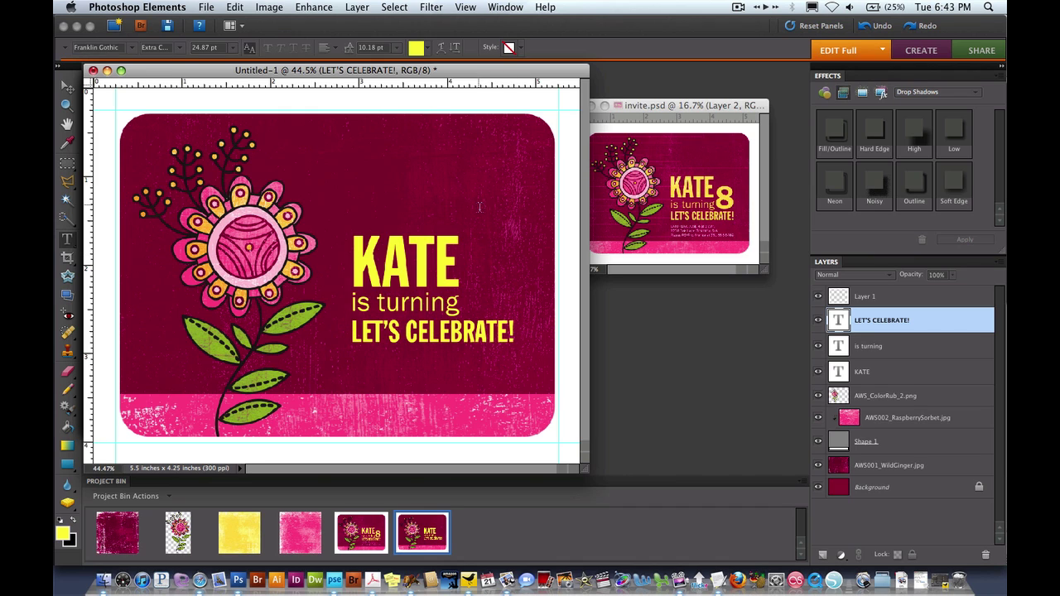
# Type an 8 on the invitation and set it in ITC Franklin Gothic Demi.
pyautogui.click(479, 212)
pyautogui.write('8')
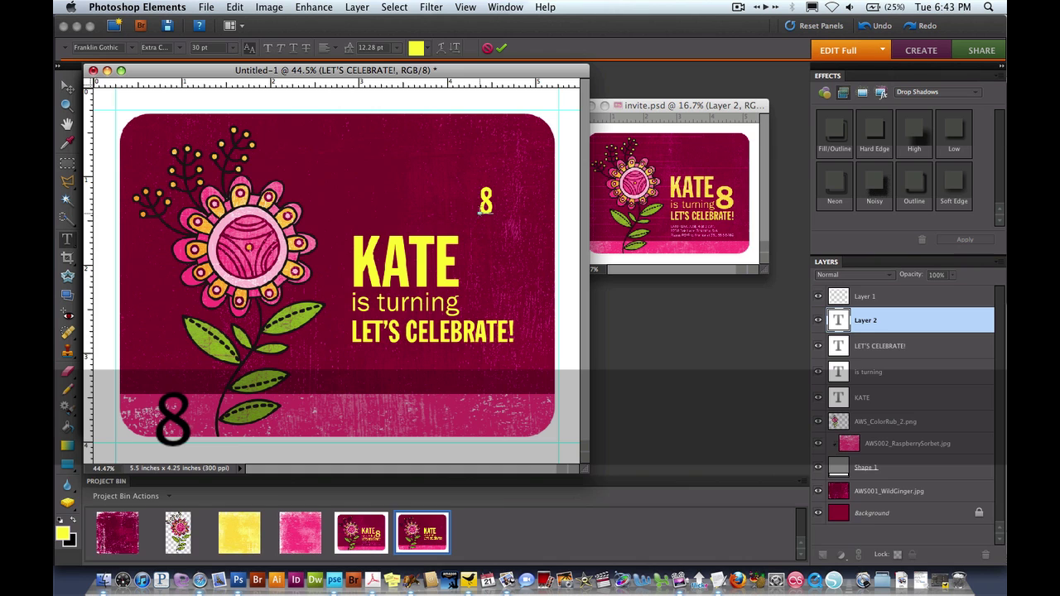
pyautogui.press('super+a')
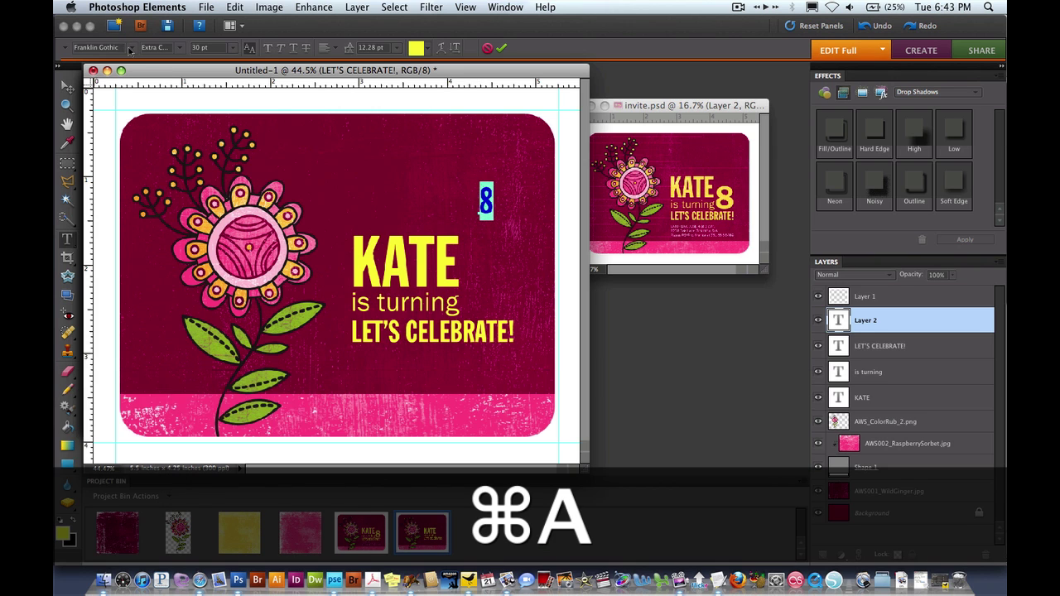
pyautogui.click(131, 47)
pyautogui.click(133, 59)
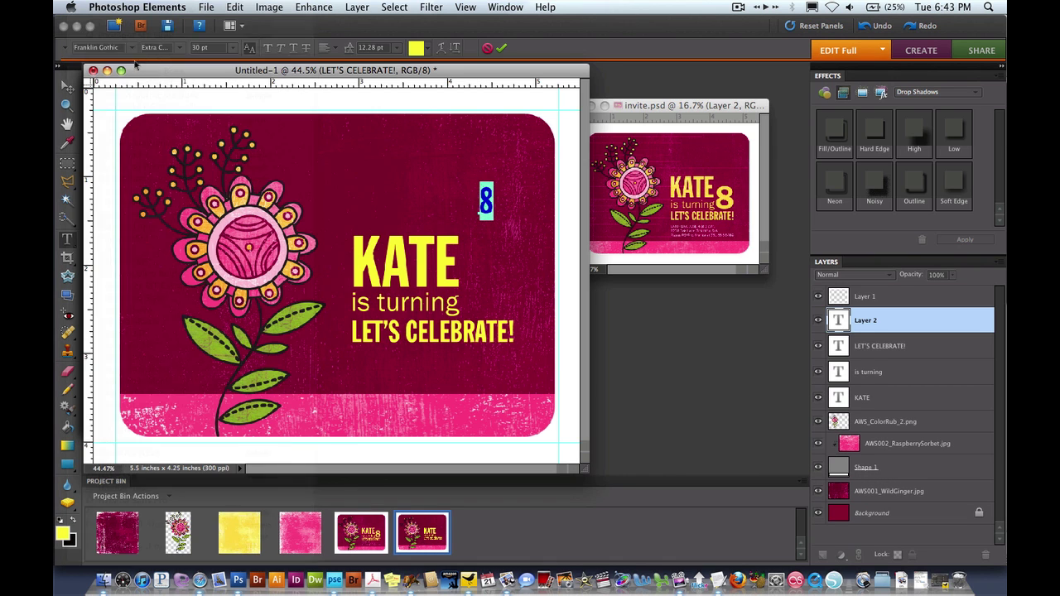
pyautogui.click(179, 48)
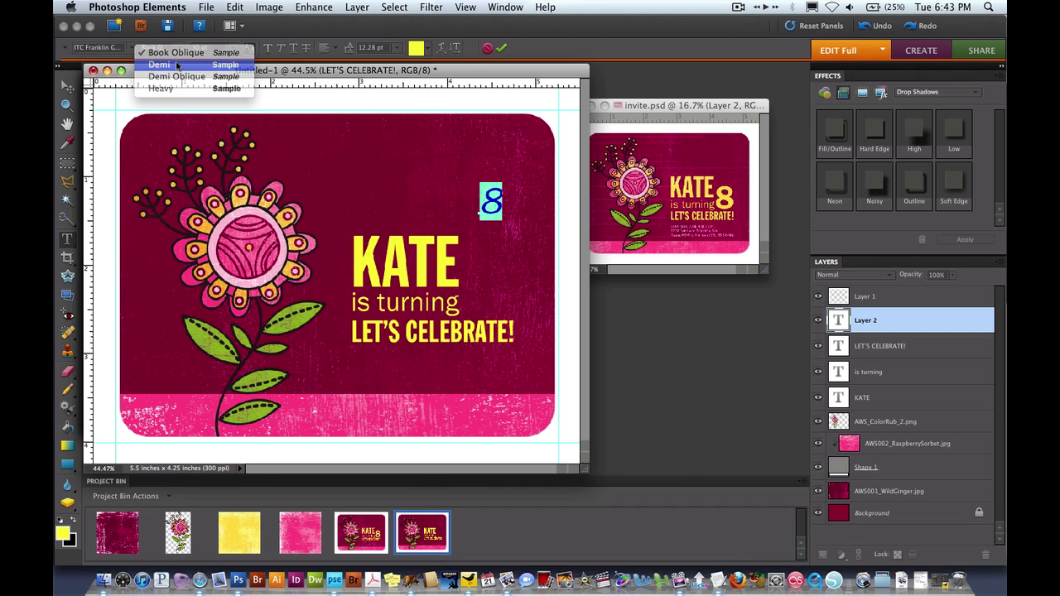
pyautogui.click(176, 65)
pyautogui.click(480, 213)
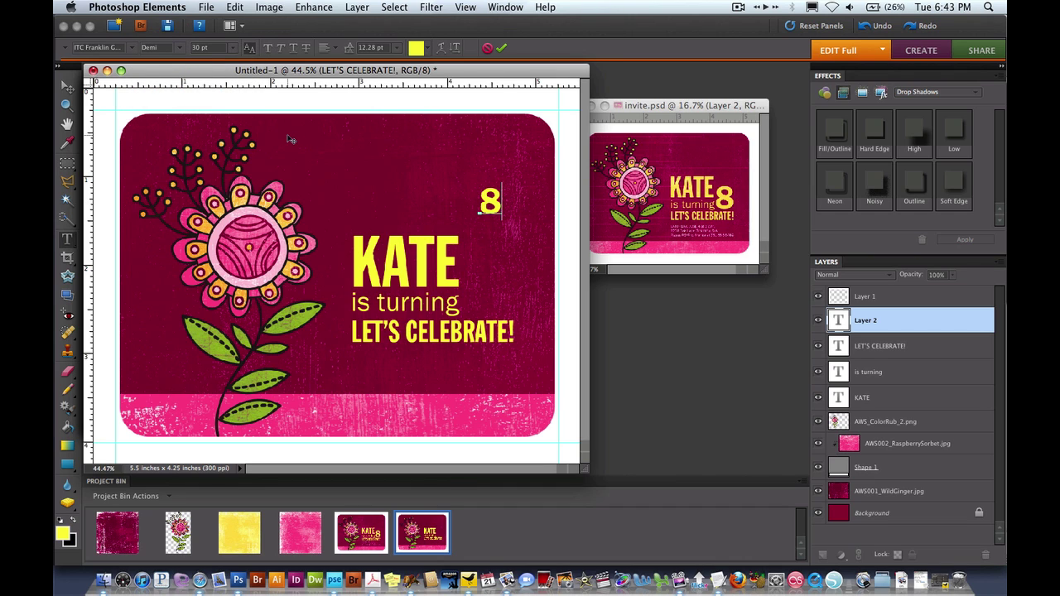
pyautogui.click(502, 47)
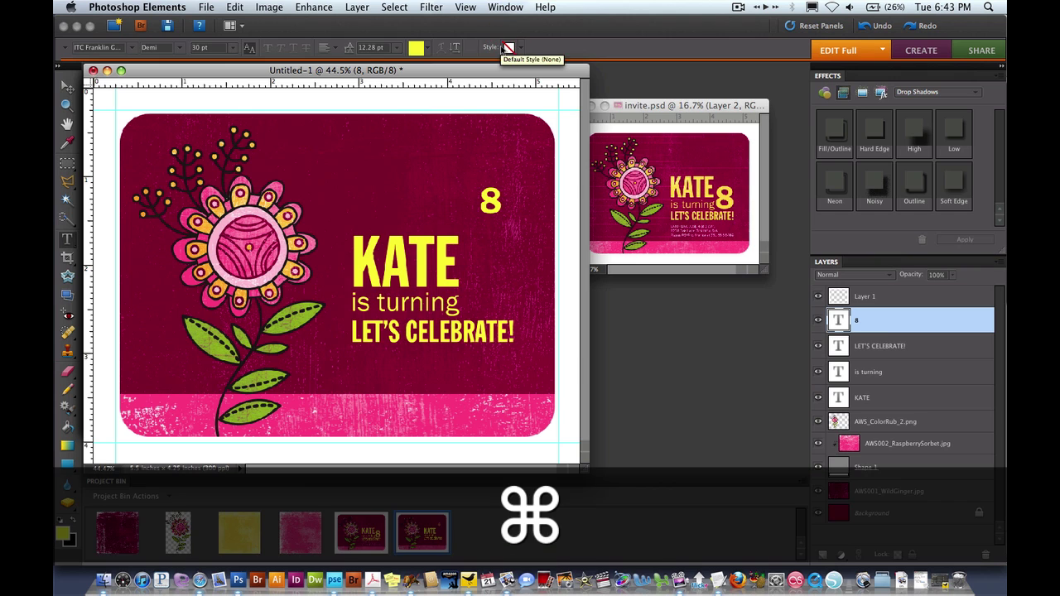
# Enlarge the 8 to about 221% and place it beside KATE and 'is turning'.
pyautogui.press('super+t')
pyautogui.moveTo(506, 179); pyautogui.dragTo(527, 143)
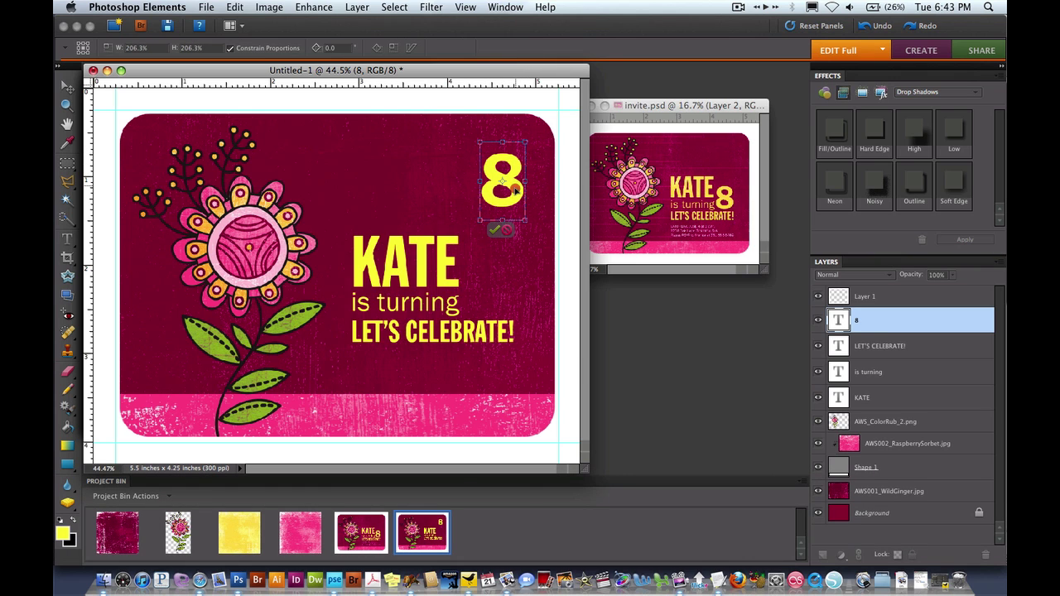
pyautogui.moveTo(514, 191); pyautogui.dragTo(498, 298)
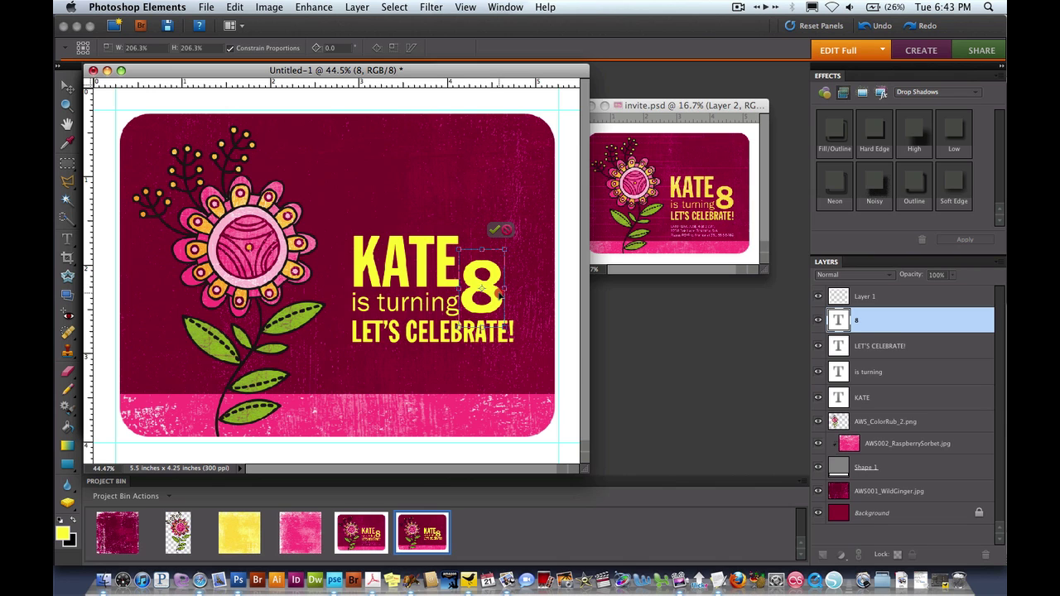
pyautogui.press('Right')
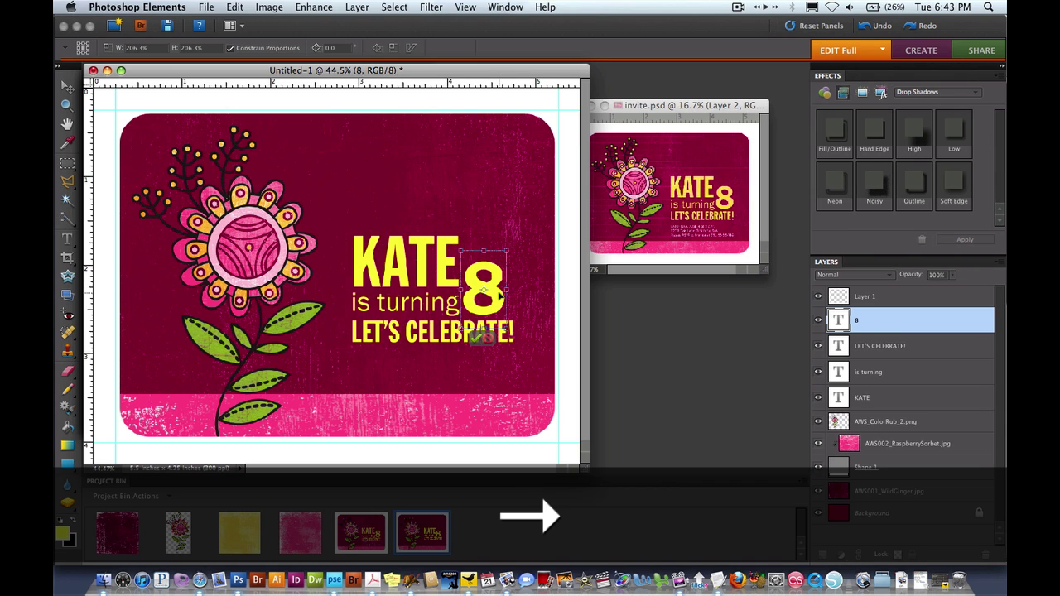
pyautogui.moveTo(507, 246); pyautogui.dragTo(512, 247)
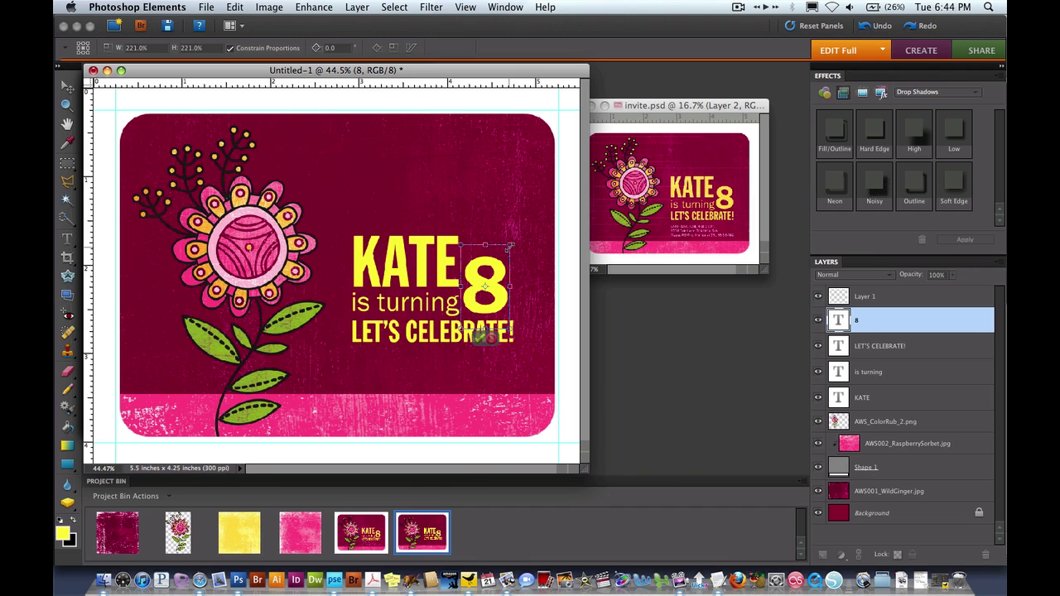
pyautogui.click(480, 337)
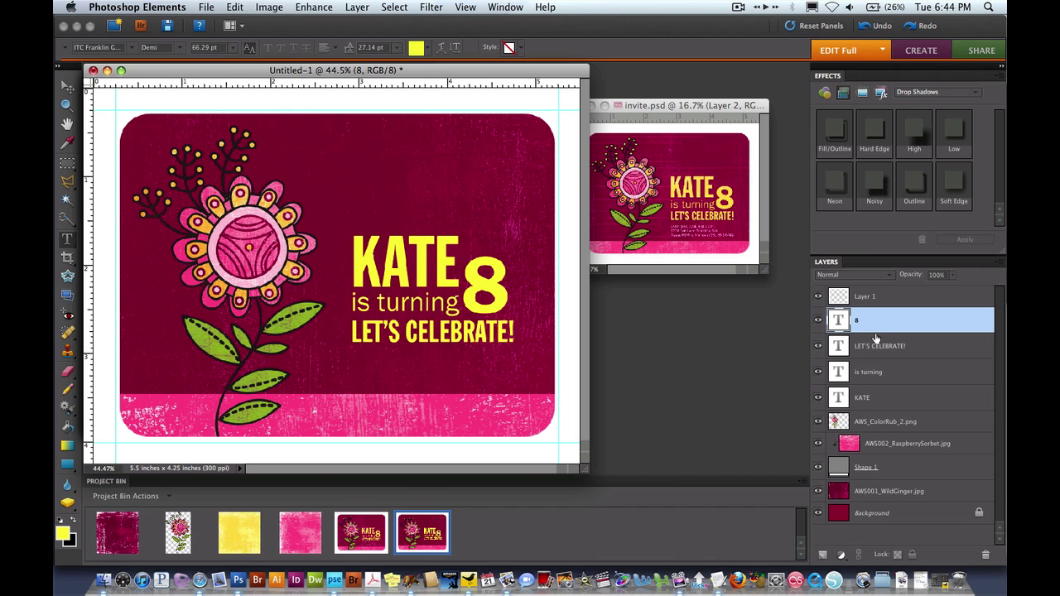
# Merge the four headline text layers, down to KATE, into a single layer.
pyautogui.press('shift')
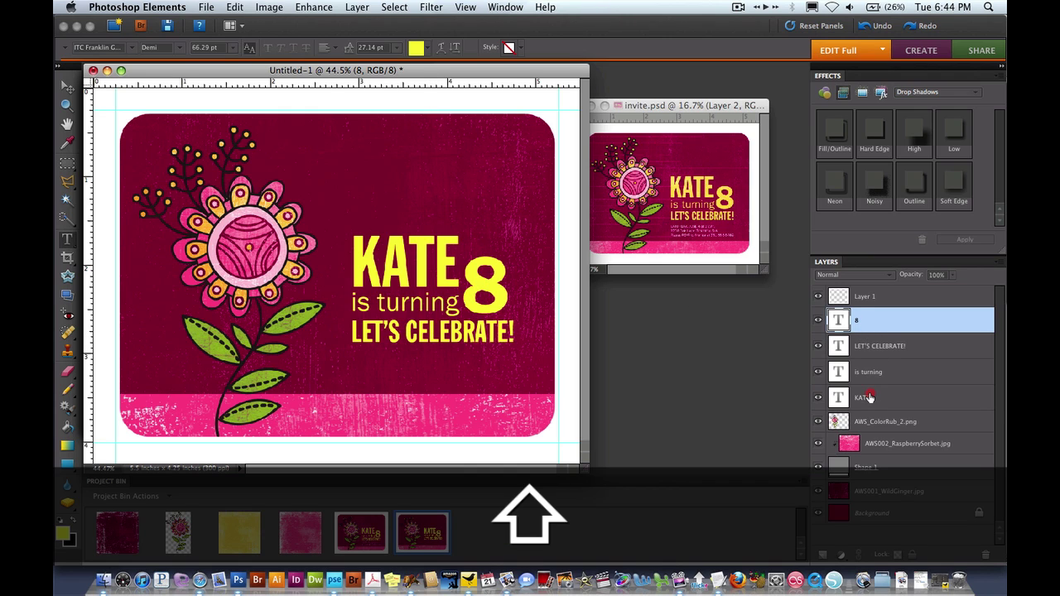
pyautogui.keyDown('shift'); pyautogui.click(868, 399); pyautogui.keyUp('shift')
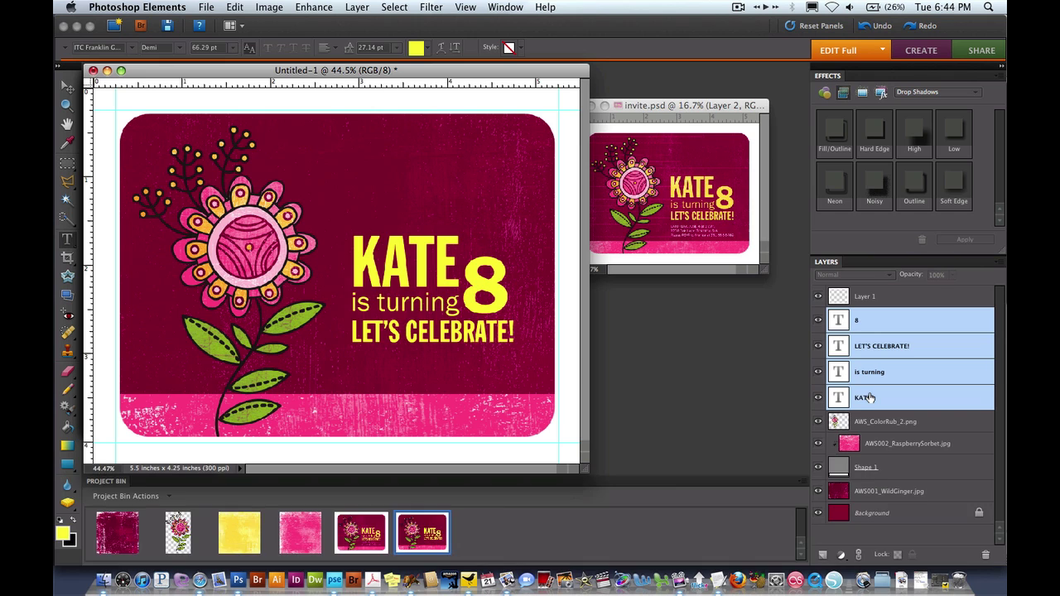
pyautogui.press('super+e')
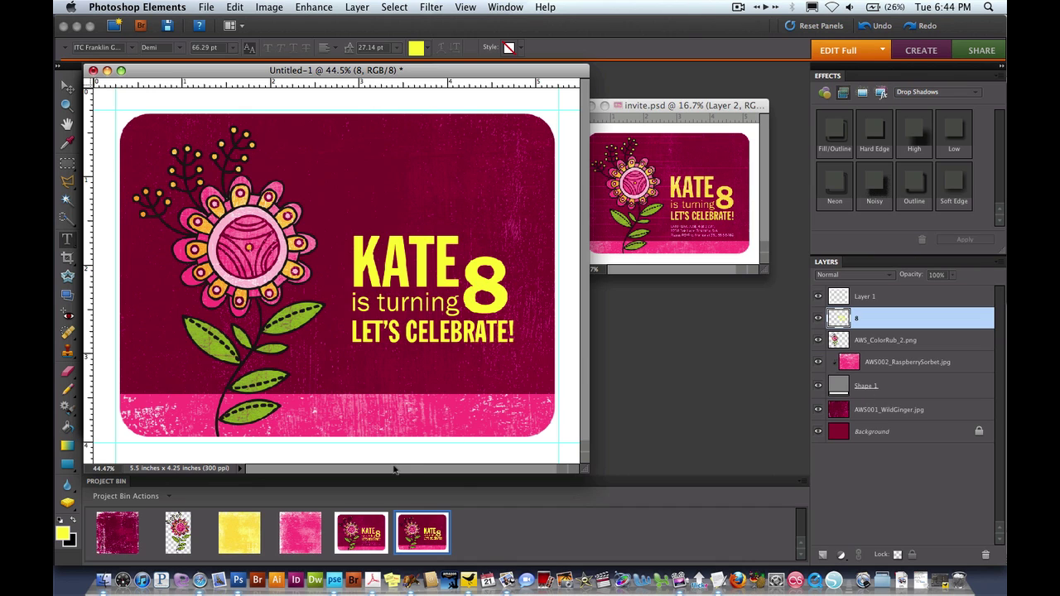
# Bring in the yellow NewWheat texture and clip it to the merged headline text.
pyautogui.moveTo(237, 534); pyautogui.dragTo(352, 286)
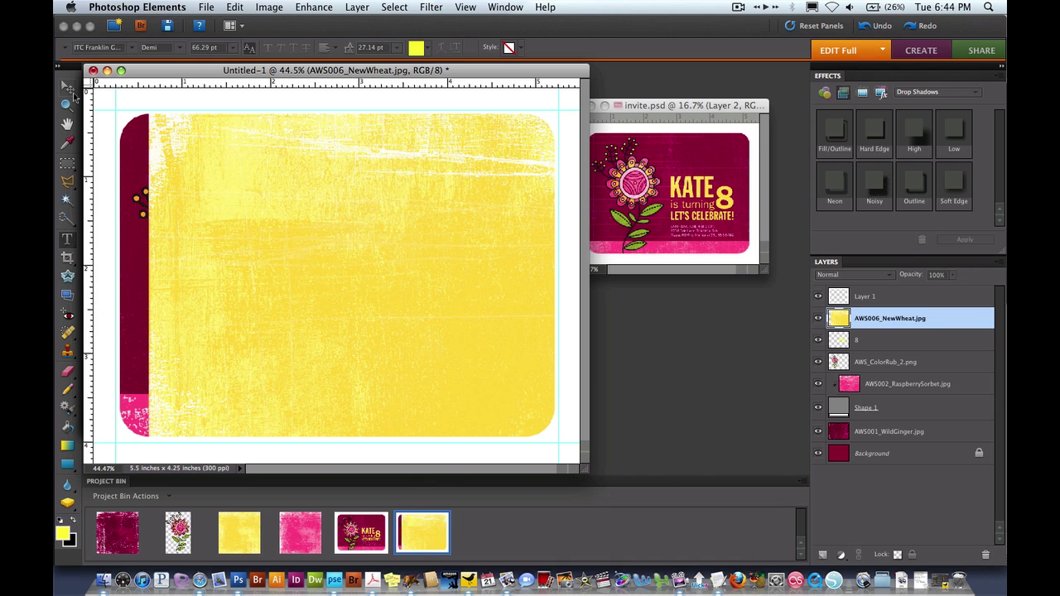
pyautogui.click(68, 87)
pyautogui.moveTo(334, 296); pyautogui.dragTo(346, 343)
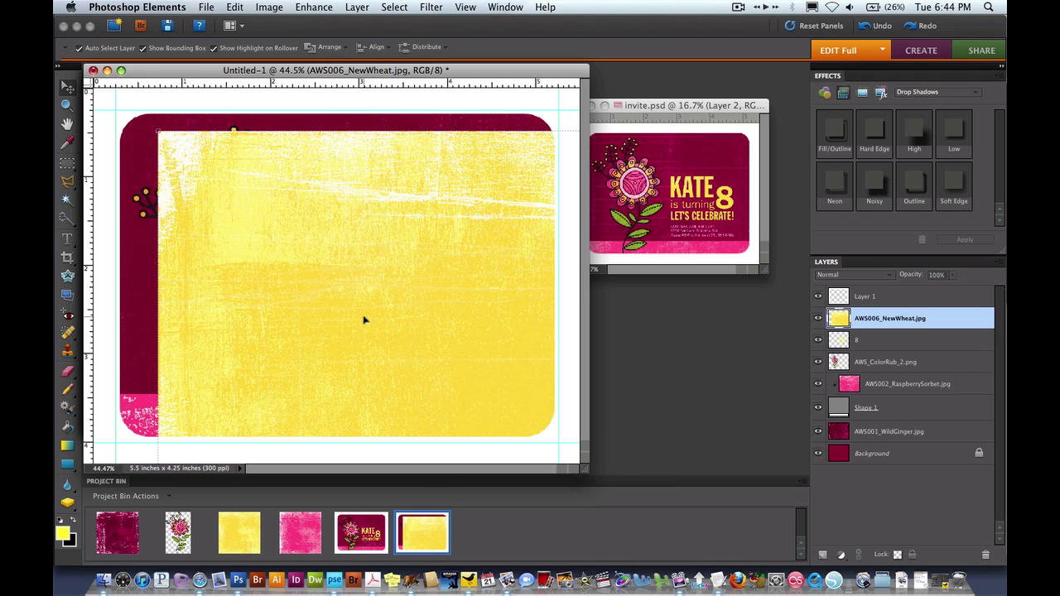
pyautogui.press('super+g')
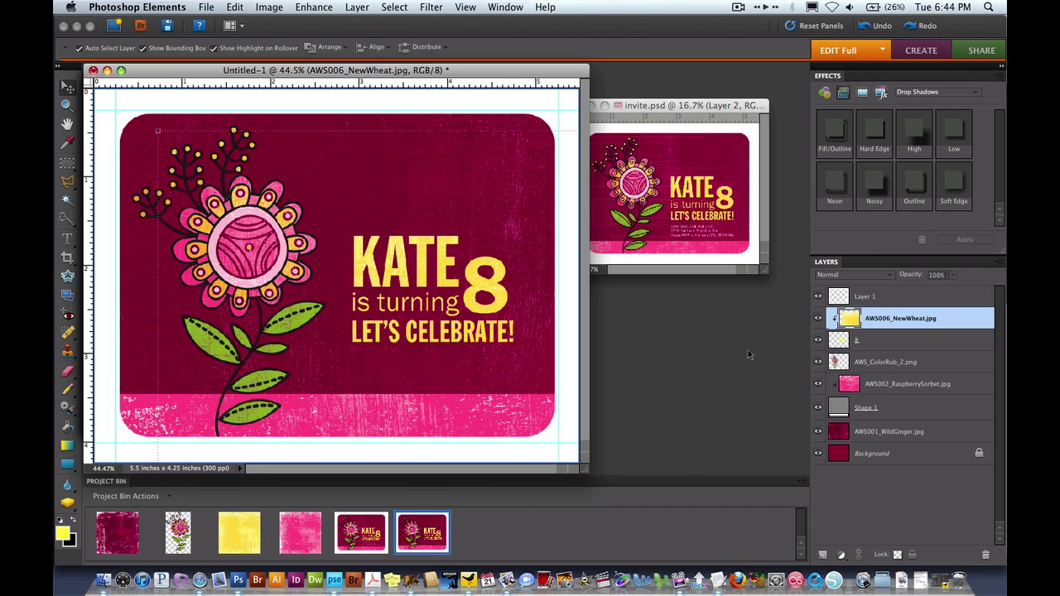
# Nudge the merged headline text block up and slightly left into place.
pyautogui.click(885, 348)
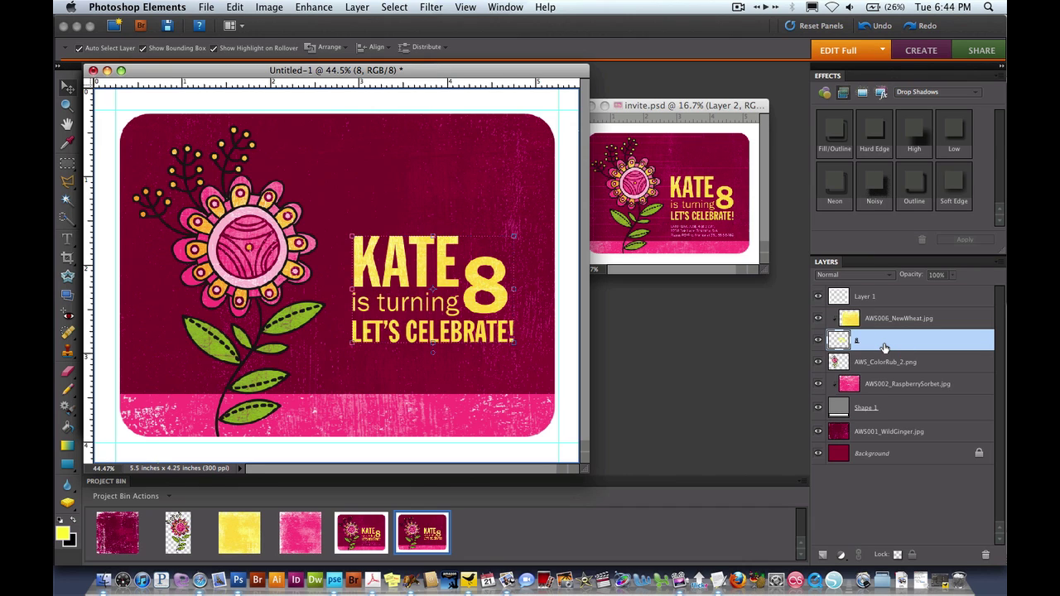
pyautogui.press('Up')
pyautogui.press('Up')
pyautogui.press('Up')
pyautogui.press('Up')
pyautogui.press('Up')
pyautogui.press('Up')
pyautogui.press('Up')
pyautogui.press('Up')
pyautogui.press('Up')
pyautogui.press('Up')
pyautogui.press('Up')
pyautogui.press('Up')
pyautogui.press('Up')
pyautogui.press('Up')
pyautogui.press('Up')
pyautogui.press('Up')
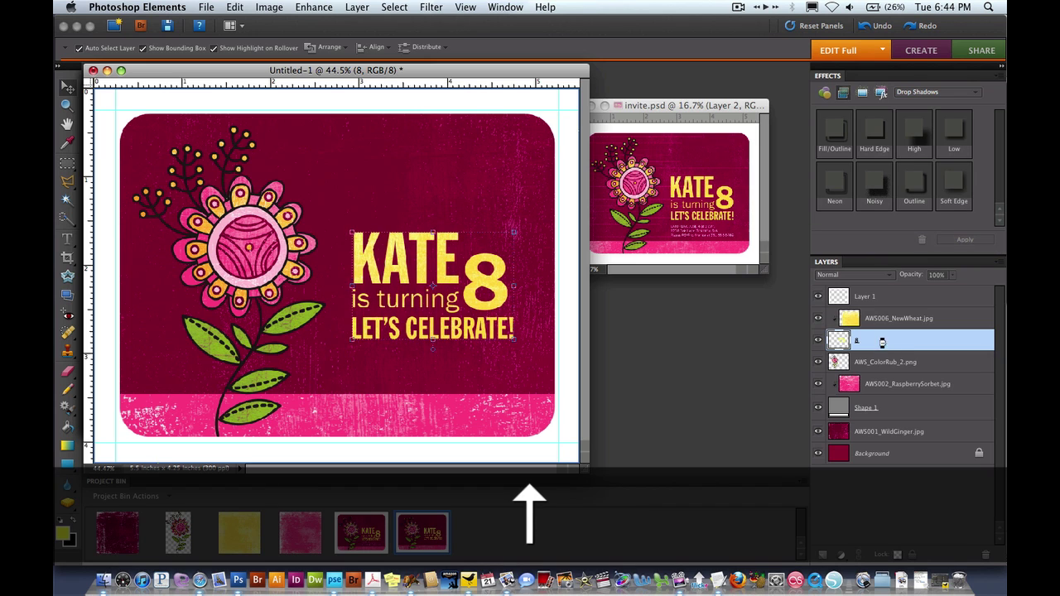
pyautogui.press('Up')
pyautogui.press('Up')
pyautogui.press('Up')
pyautogui.press('Up')
pyautogui.press('Up')
pyautogui.press('Up')
pyautogui.press('Up')
pyautogui.press('Up')
pyautogui.press('Up')
pyautogui.press('Up')
pyautogui.press('Up')
pyautogui.press('Up')
pyautogui.press('Left')
pyautogui.press('Left')
pyautogui.press('Left')
pyautogui.press('Left')
pyautogui.press('Left')
pyautogui.press('Left')
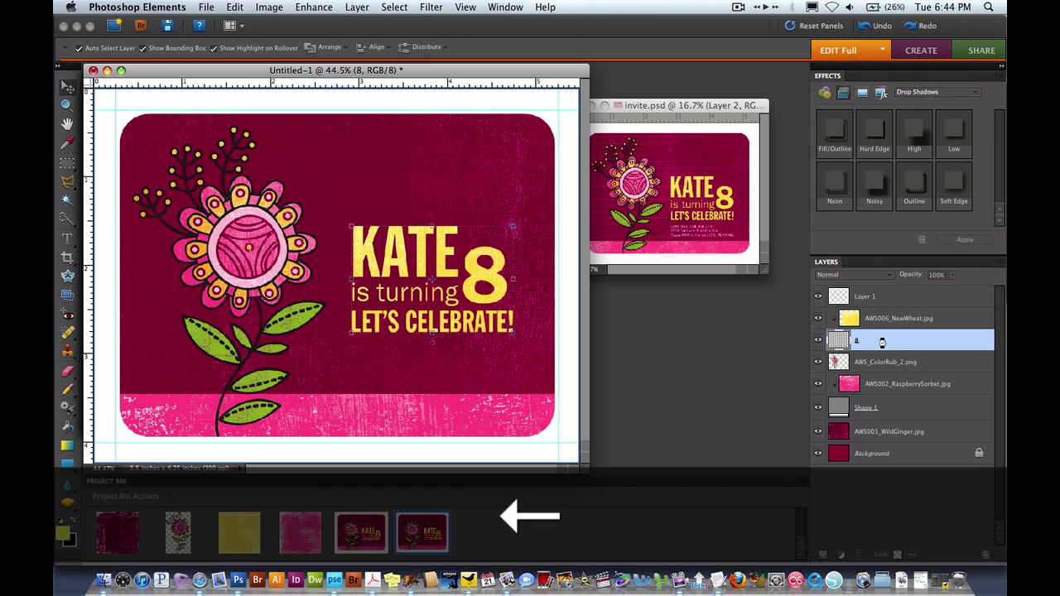
pyautogui.press('Down')
pyautogui.press('Down')
pyautogui.press('Down')
pyautogui.press('Down')
pyautogui.press('Down')
pyautogui.press('Down')
pyautogui.press('Down')
pyautogui.press('Down')
pyautogui.press('Down')
pyautogui.press('Down')
pyautogui.press('Down')
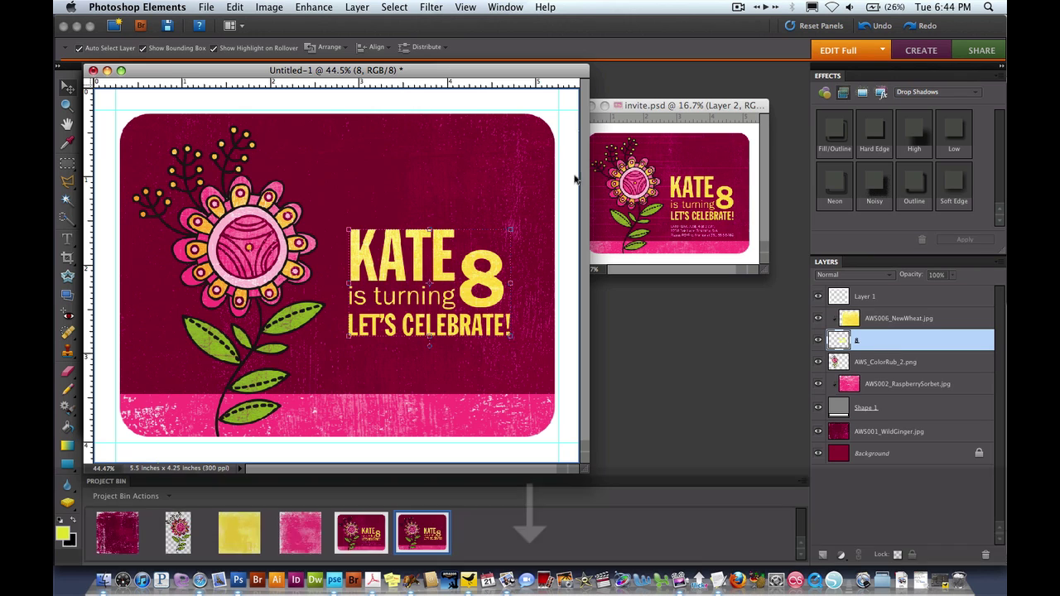
# Start the party details text block below LET'S CELEBRATE!, beginning with 'Satur'.
pyautogui.click(67, 239)
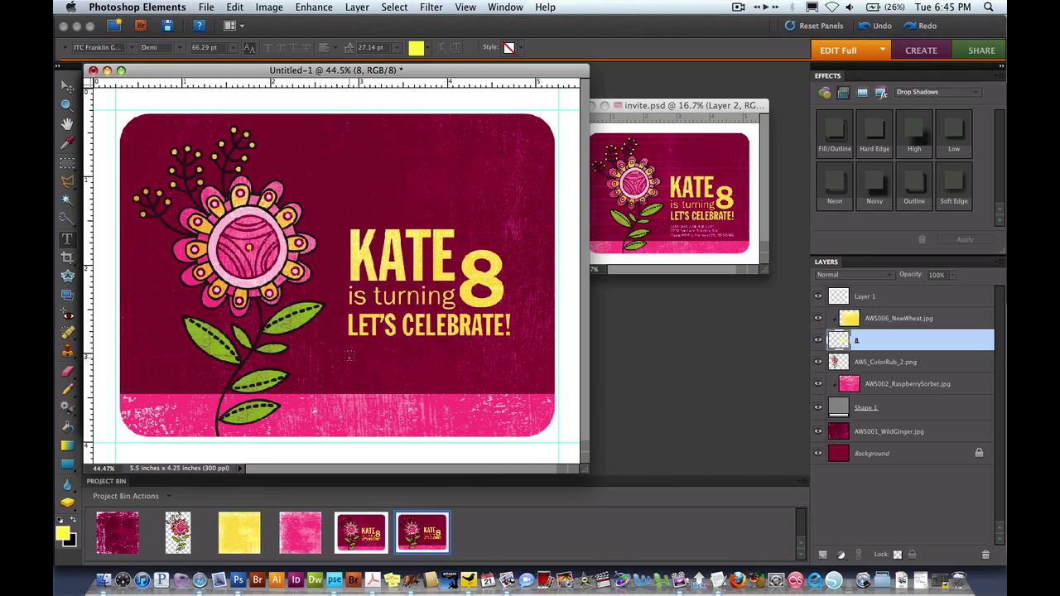
pyautogui.click(927, 321)
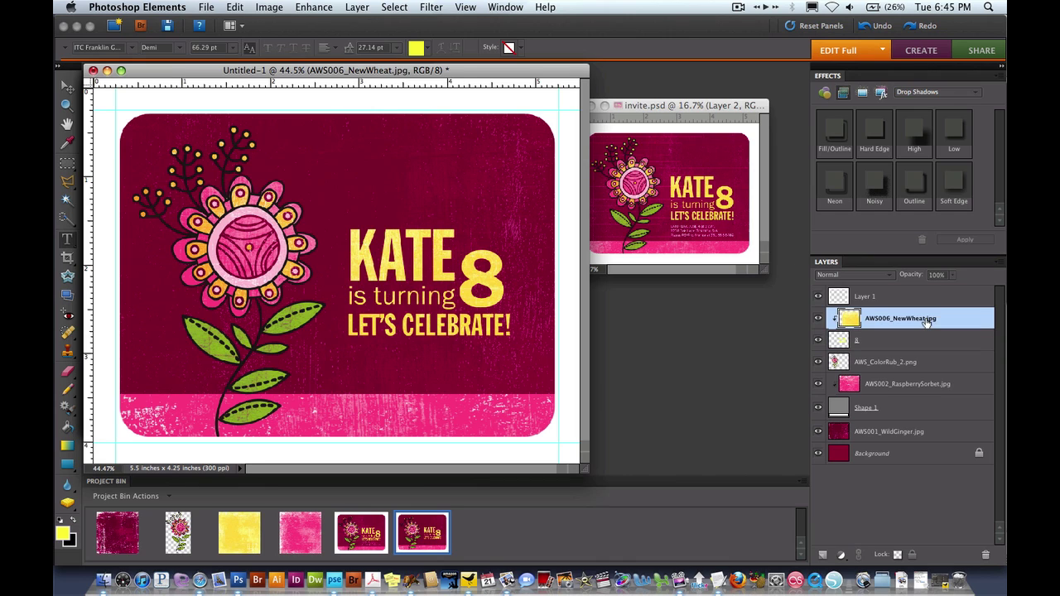
pyautogui.click(347, 359)
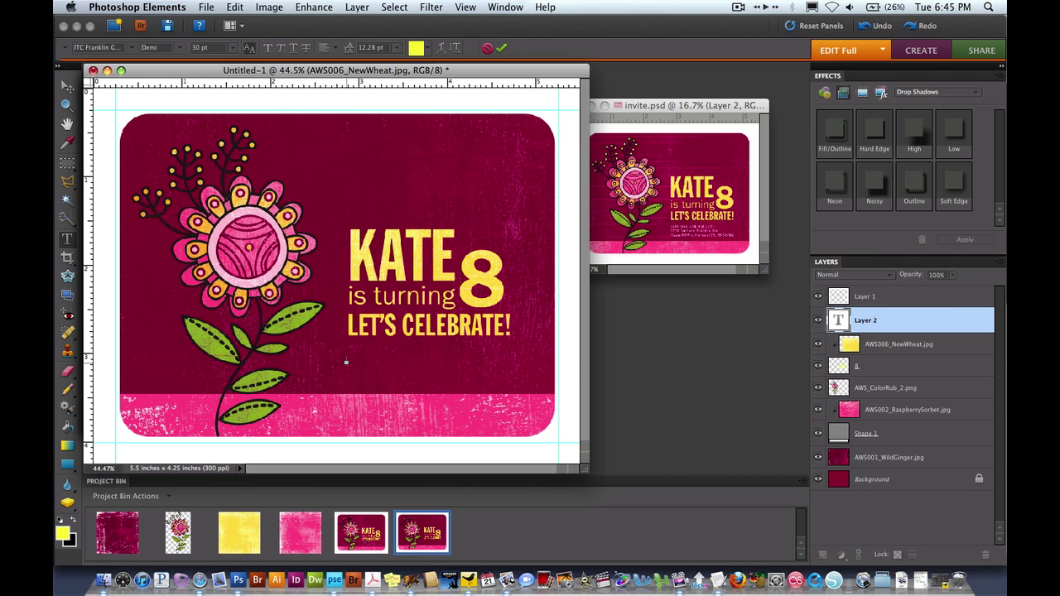
pyautogui.write('Satur')
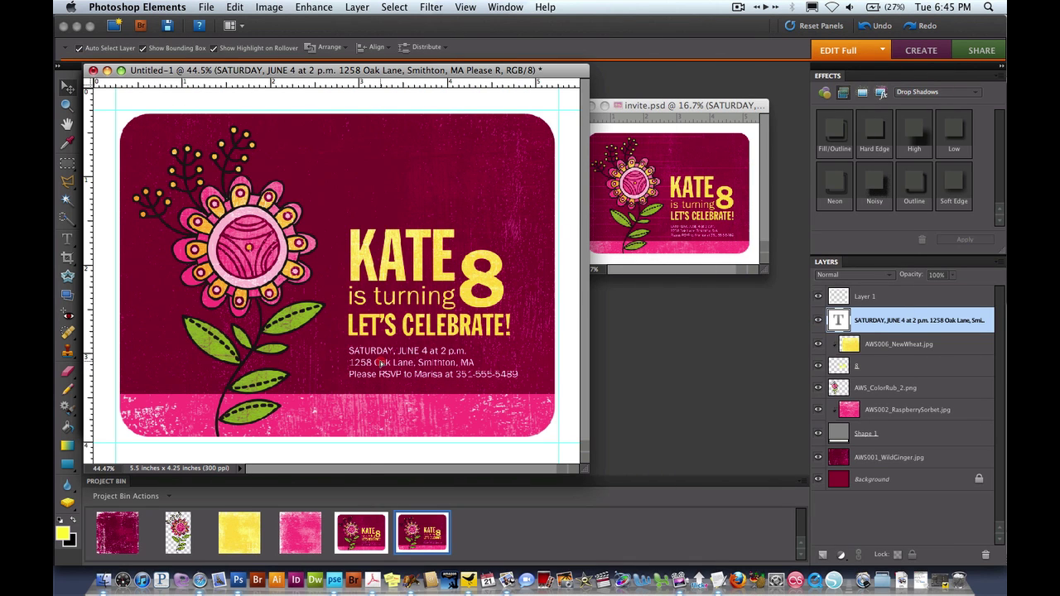
pyautogui.click(379, 363)
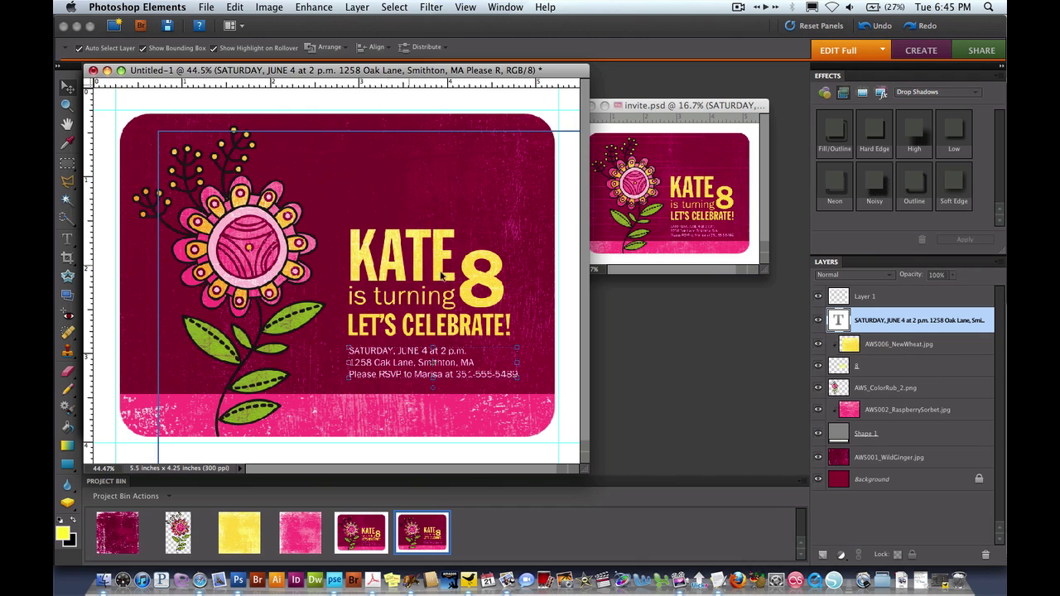
# Give the merged headline a Low drop shadow with size 5, distance 10, opacity 30%.
pyautogui.click(876, 373)
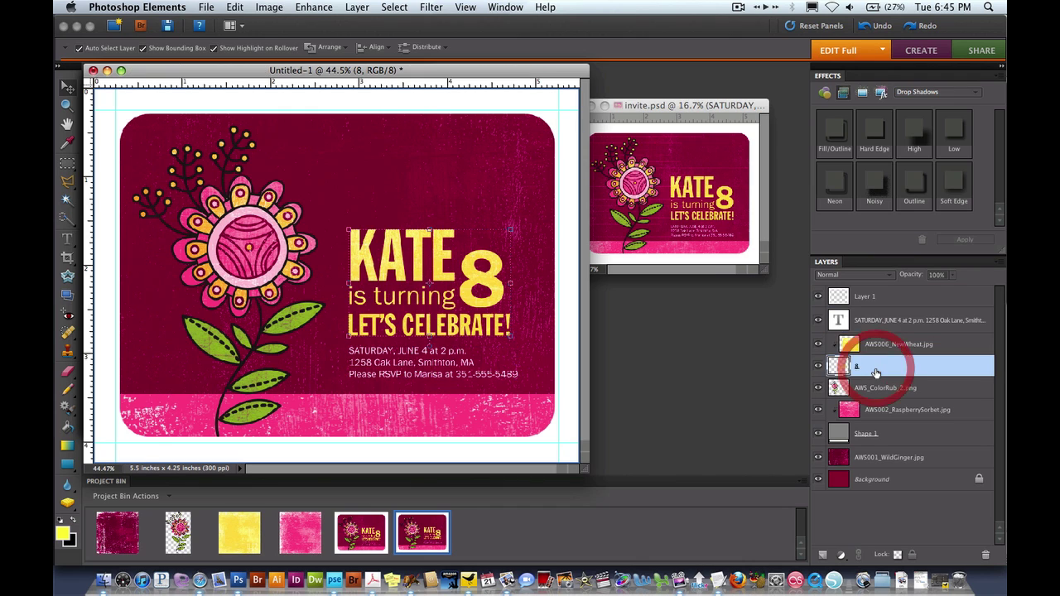
pyautogui.doubleClick(959, 133)
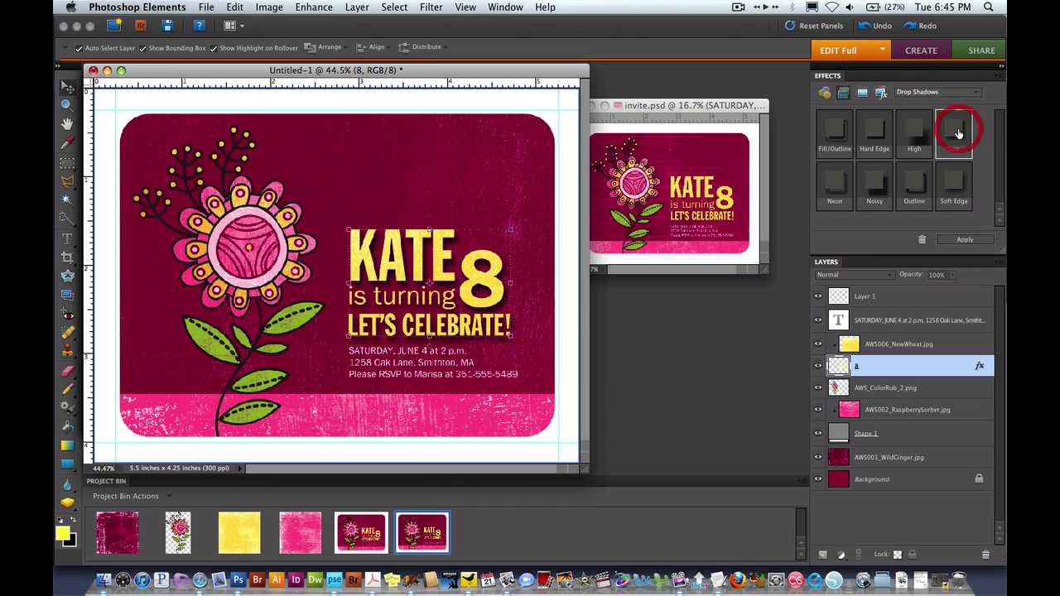
pyautogui.doubleClick(980, 367)
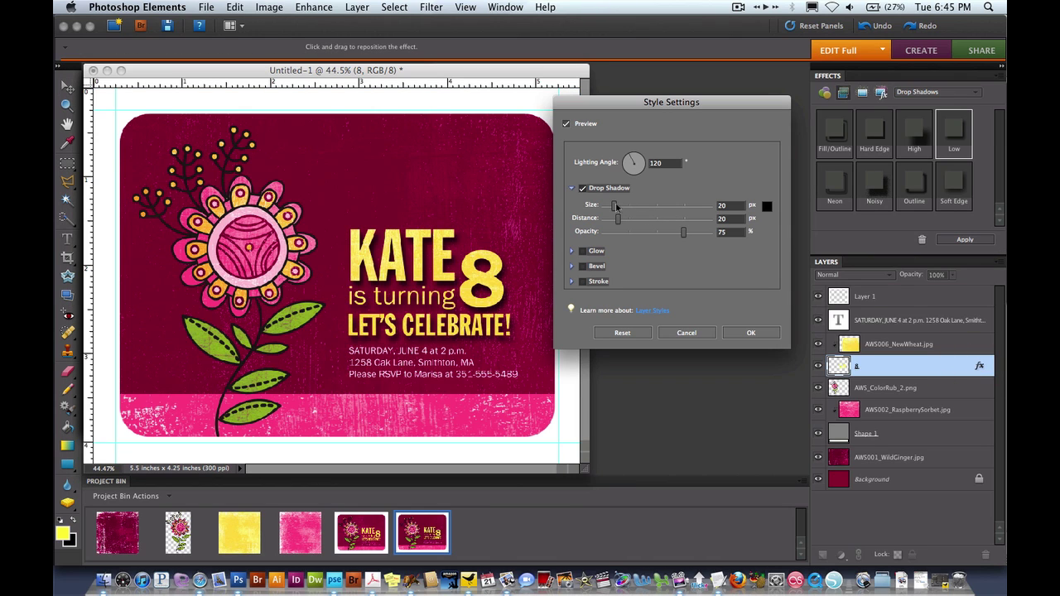
pyautogui.moveTo(614, 207); pyautogui.dragTo(607, 207)
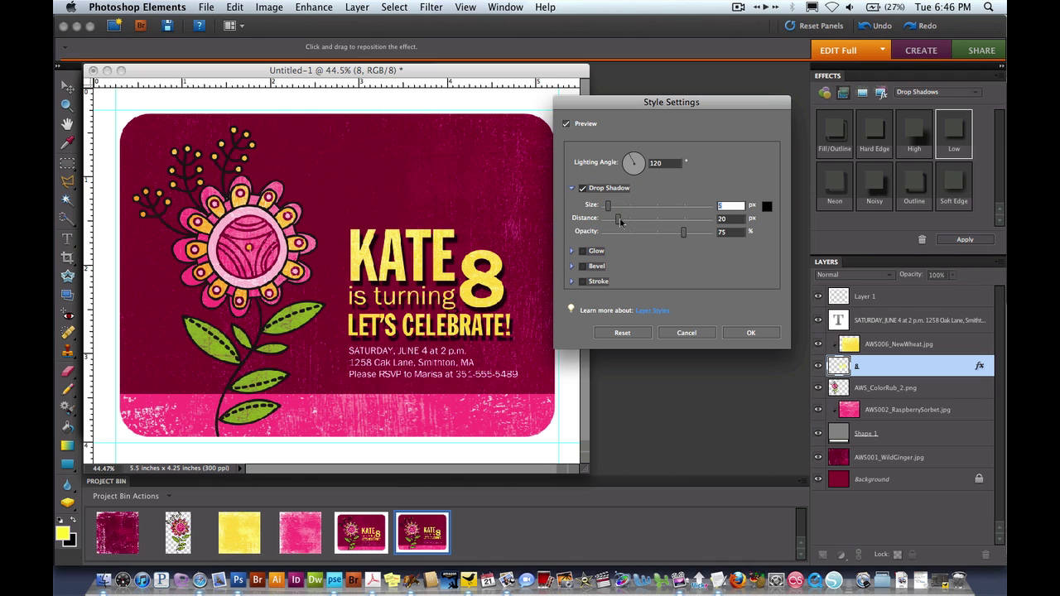
pyautogui.moveTo(617, 219); pyautogui.dragTo(614, 222)
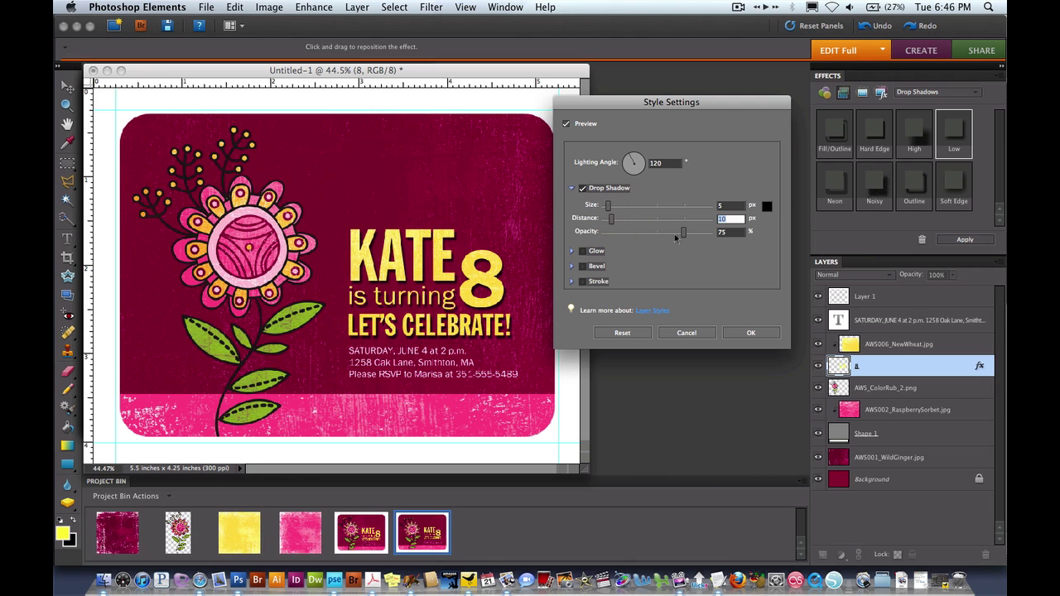
pyautogui.moveTo(683, 236); pyautogui.dragTo(637, 235)
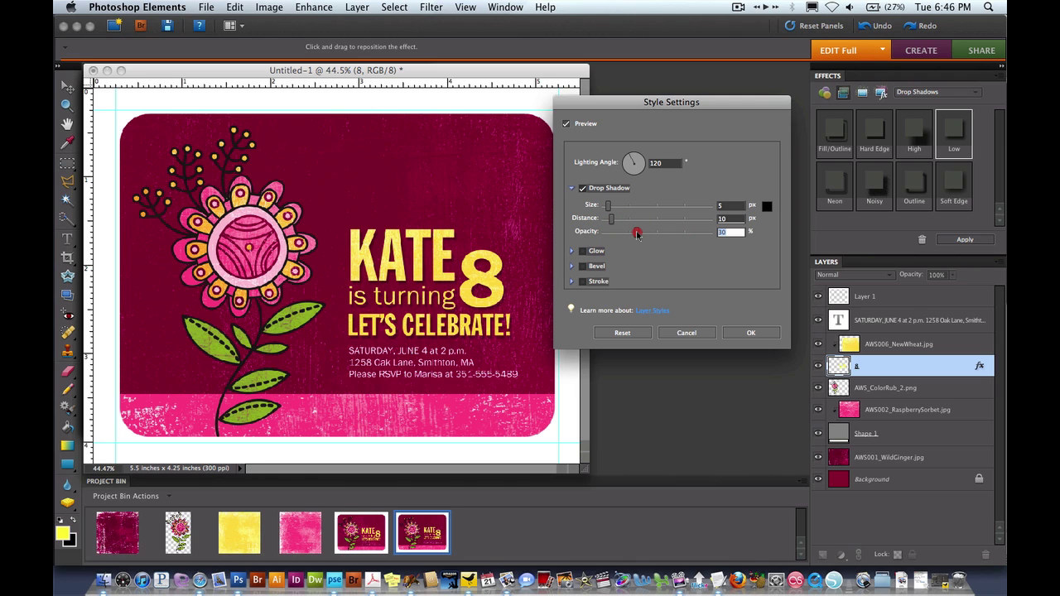
pyautogui.click(738, 329)
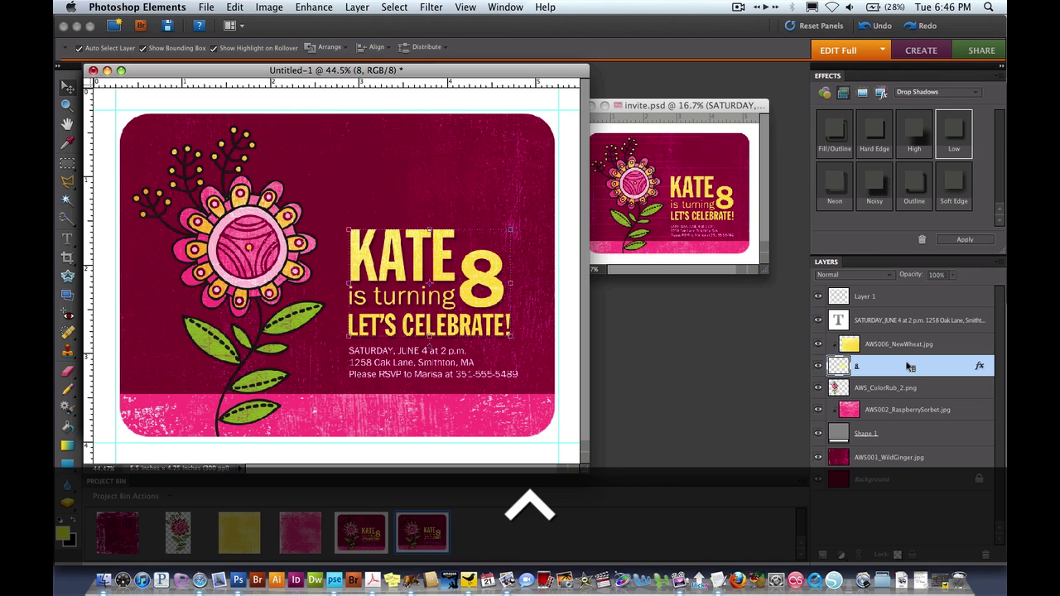
# Copy the 8 layer's drop shadow style and paste it onto the AWS_ColorRub_2.png layer.
pyautogui.rightClick(909, 367)
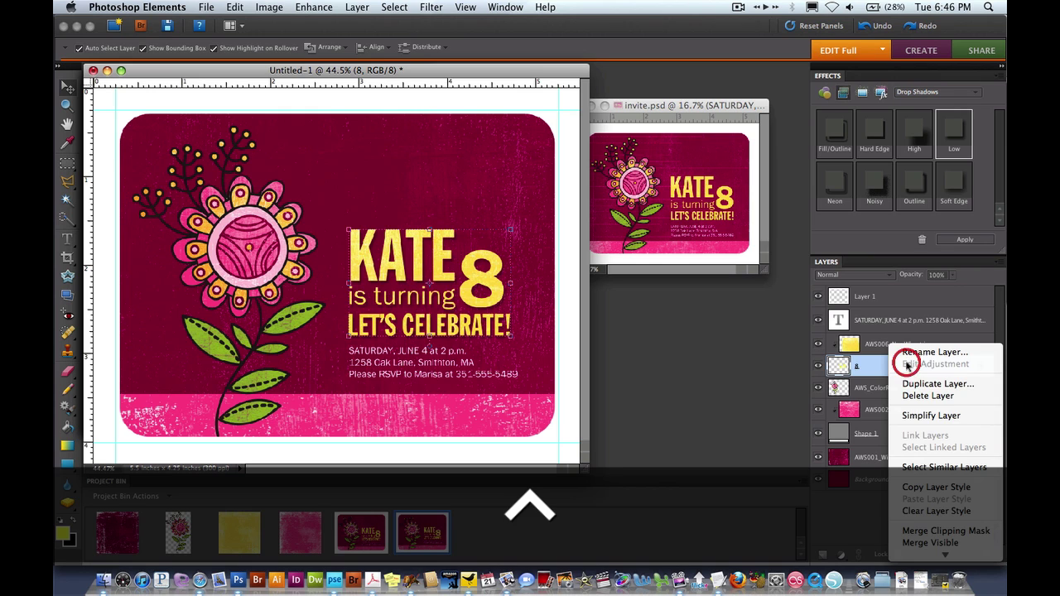
pyautogui.click(934, 488)
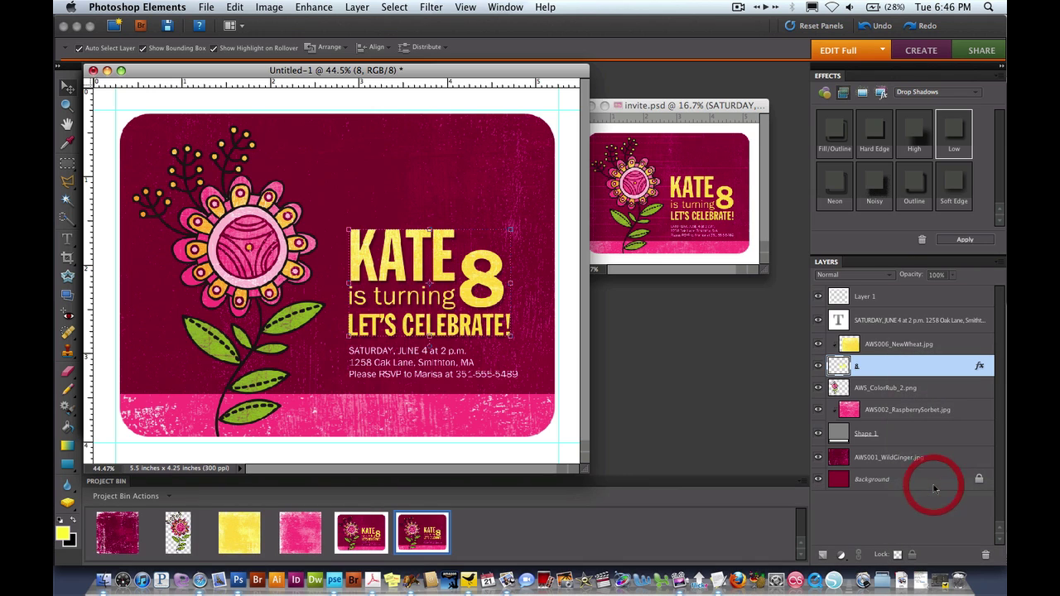
pyautogui.click(908, 392)
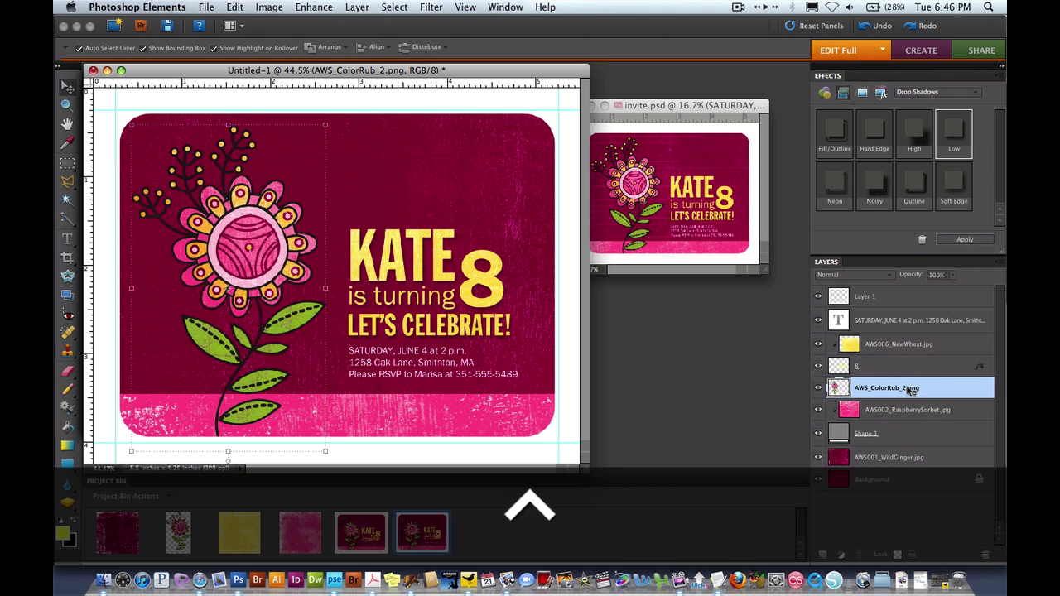
pyautogui.rightClick(909, 391)
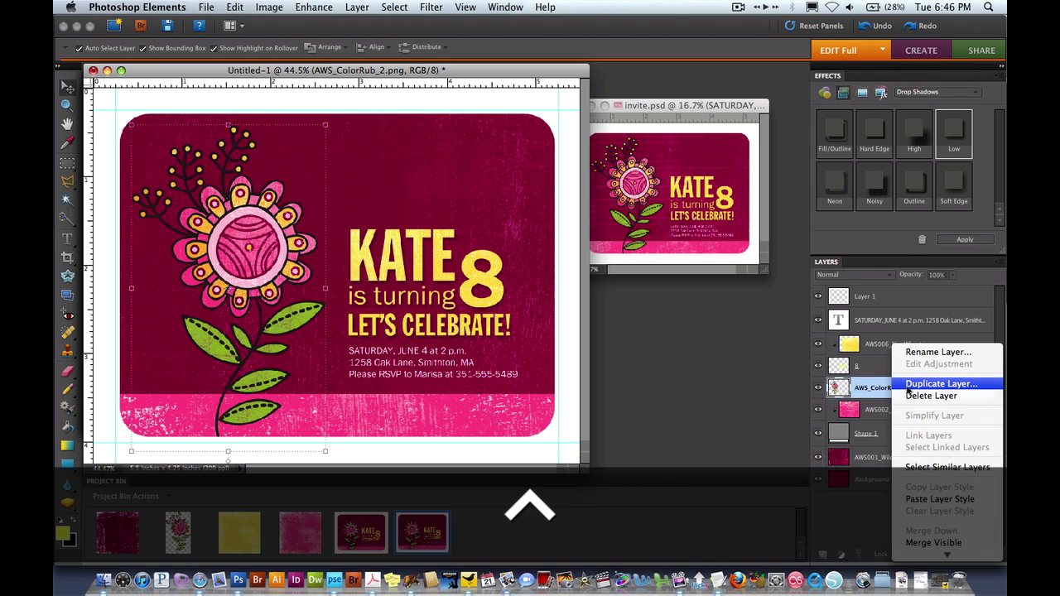
pyautogui.click(944, 500)
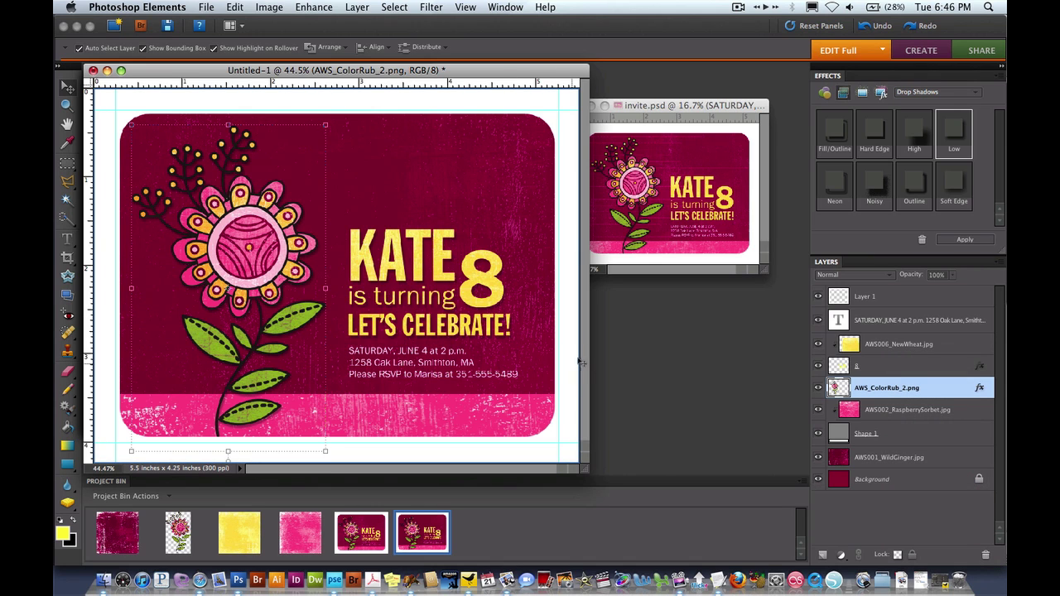
pyautogui.click(572, 75)
# Save the invitation as invite2 in Photoshop format, declining to replace invite.psd.
pyautogui.click(205, 7)
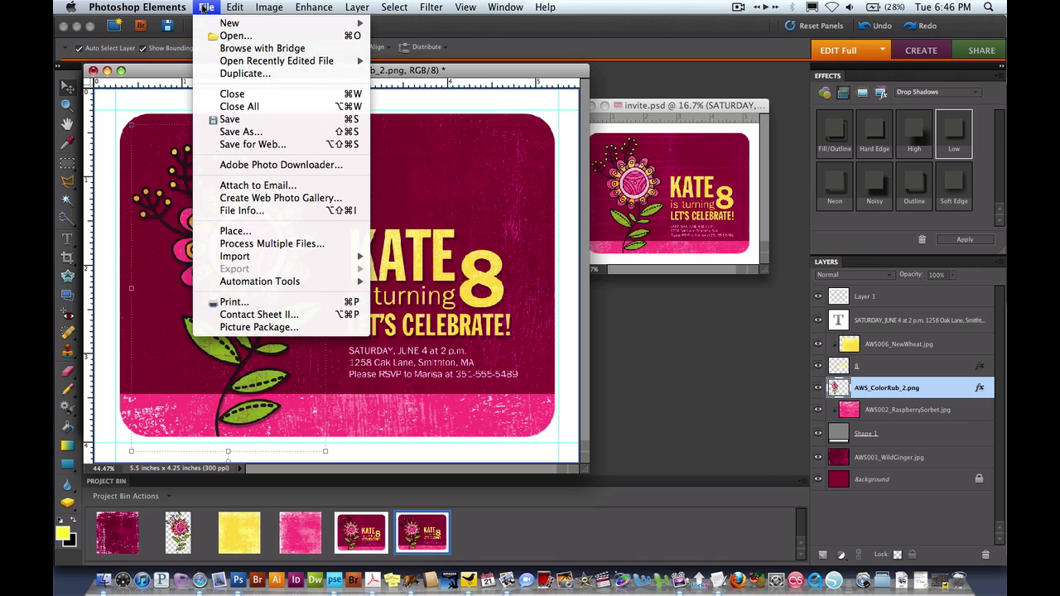
pyautogui.click(245, 132)
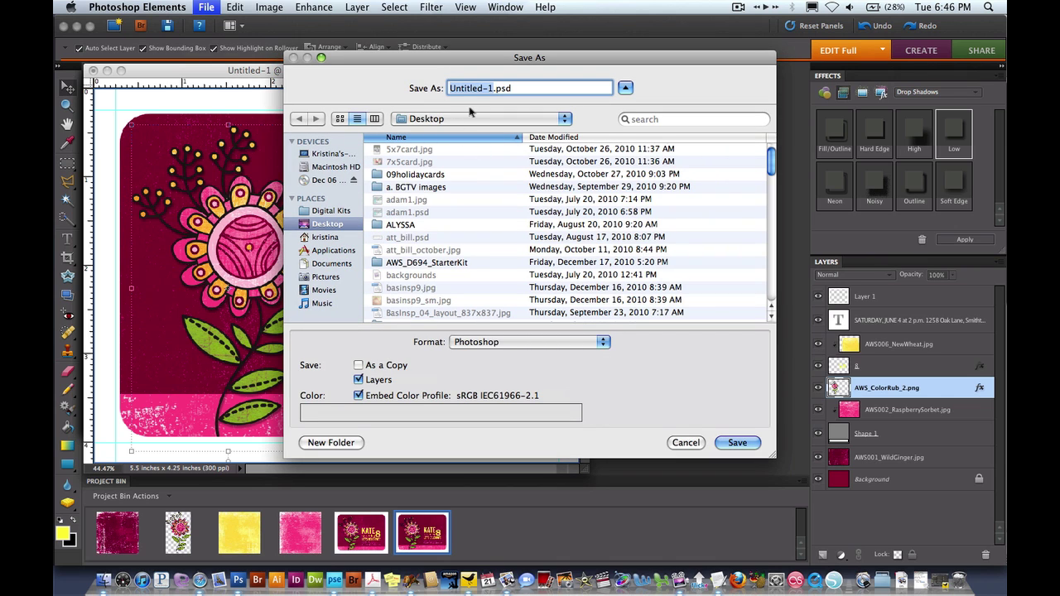
pyautogui.write('invite')
pyautogui.press('Return')
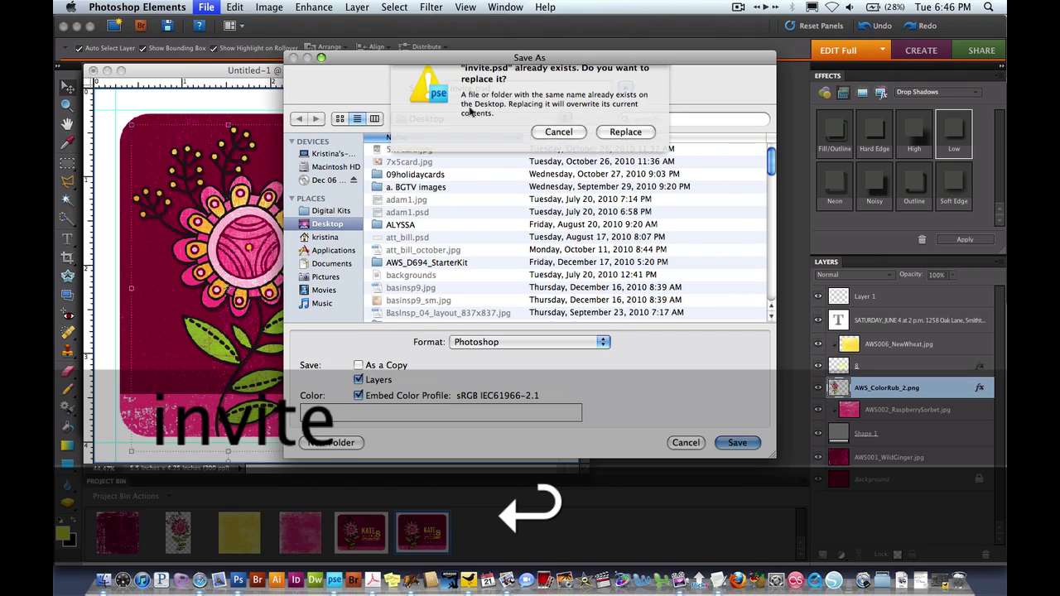
pyautogui.click(559, 146)
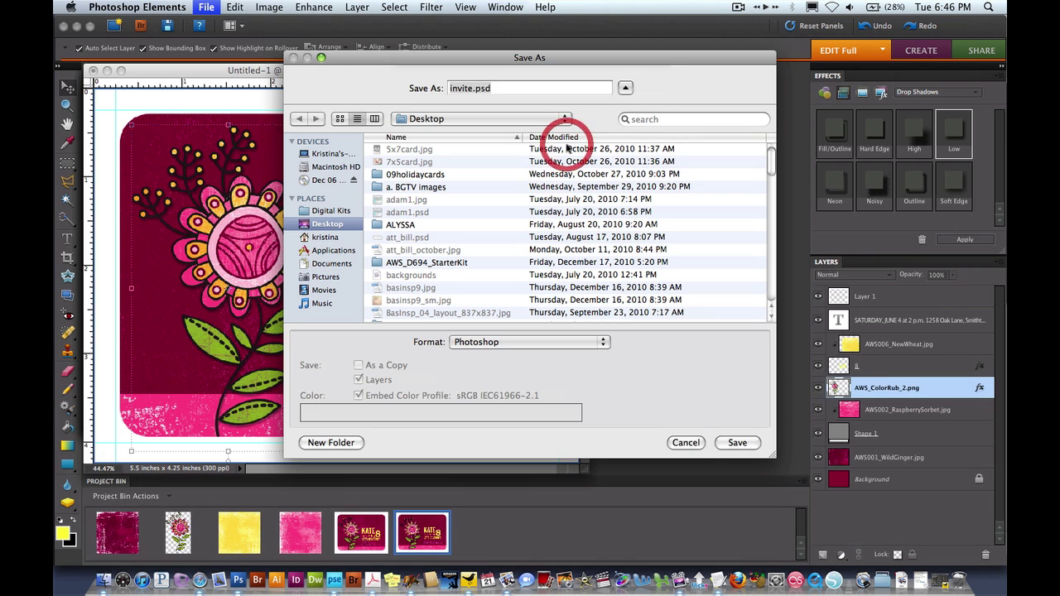
pyautogui.write('invite2')
pyautogui.press('Return')
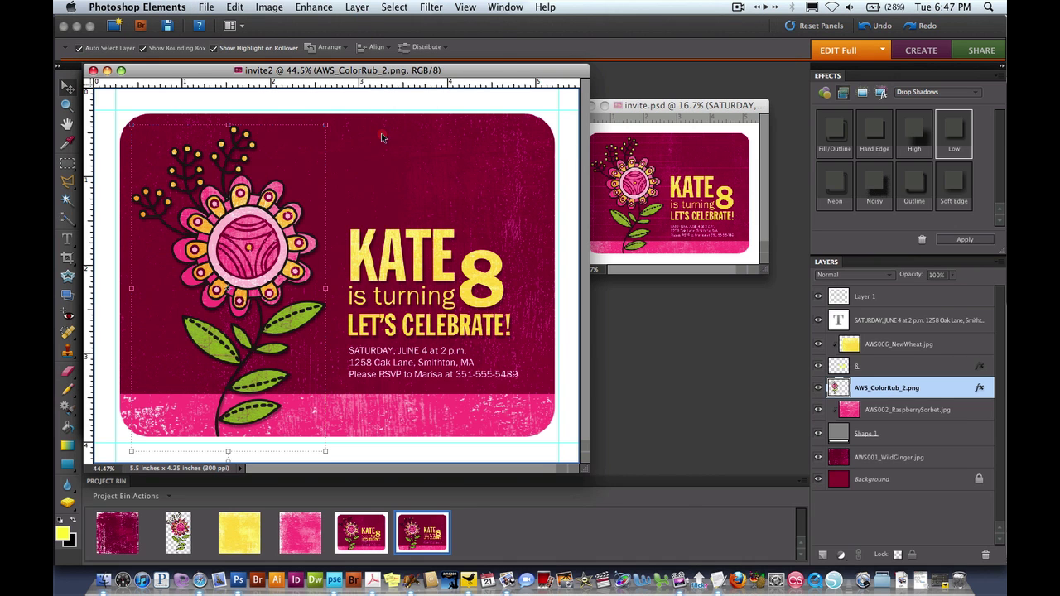
# Flatten invite2 to one background layer, then create a blank 8.5 × 11 inch document.
pyautogui.click(357, 7)
pyautogui.click(396, 255)
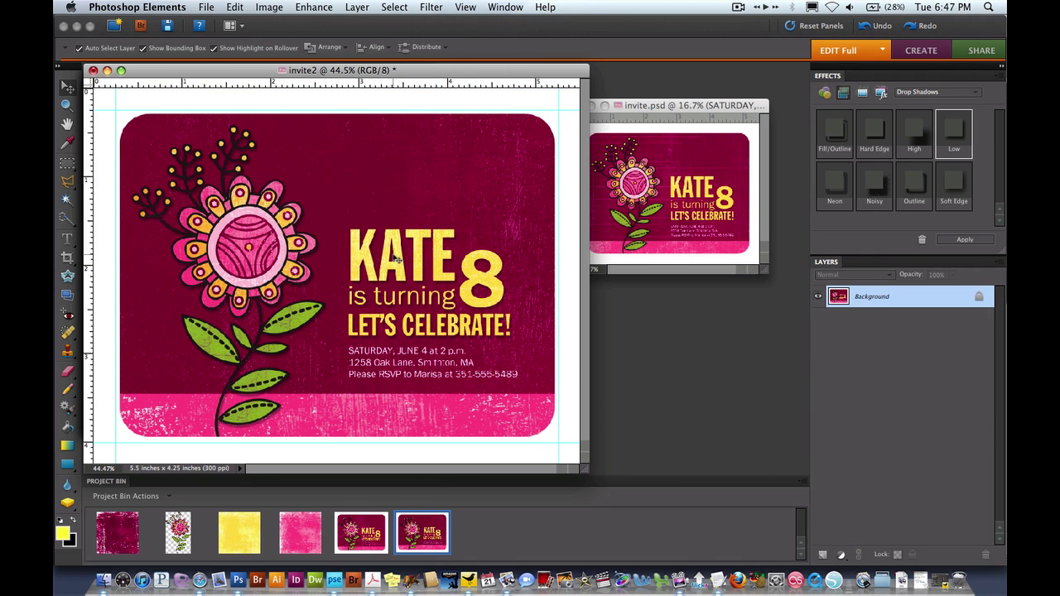
pyautogui.click(207, 6)
pyautogui.moveTo(273, 24)
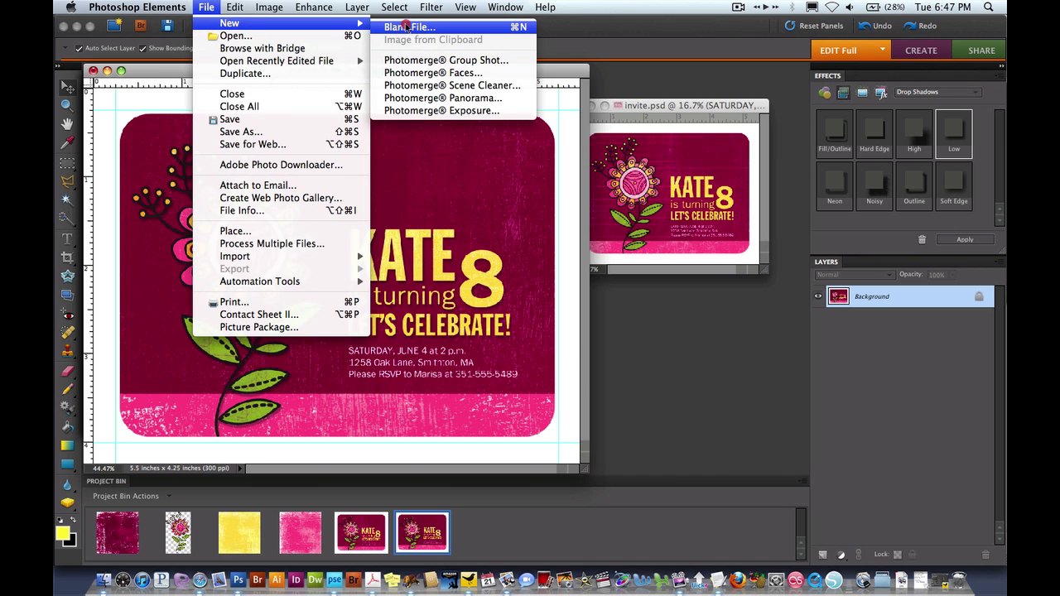
pyautogui.click(407, 27)
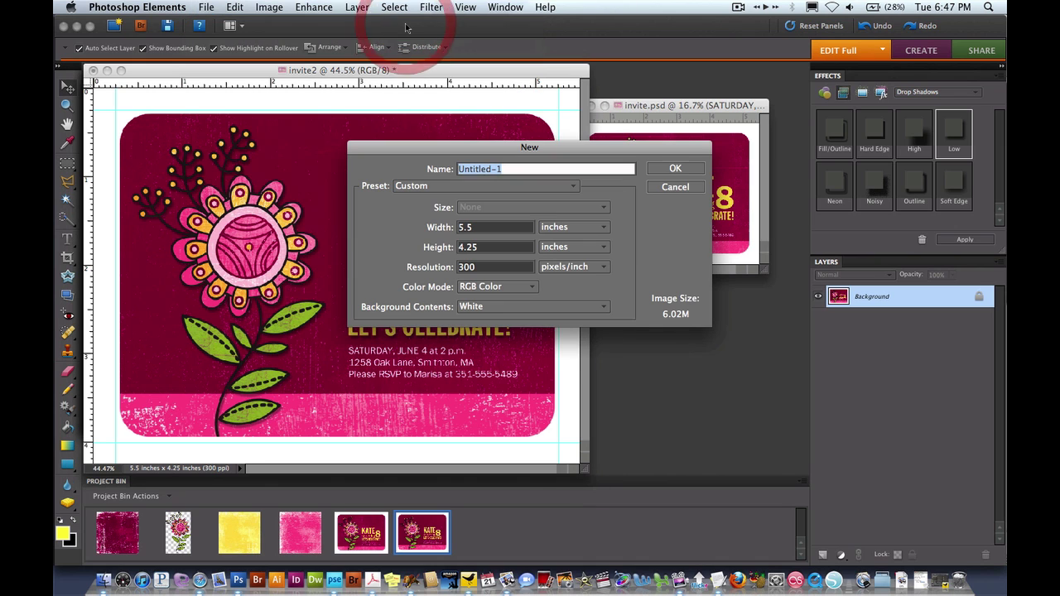
pyautogui.doubleClick(479, 229)
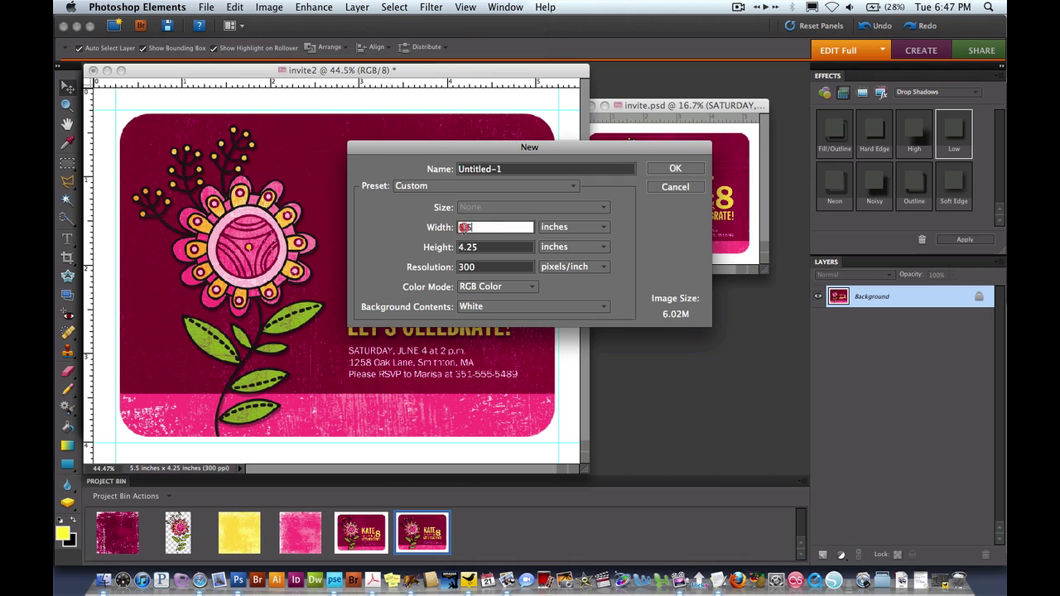
pyautogui.write('8.5')
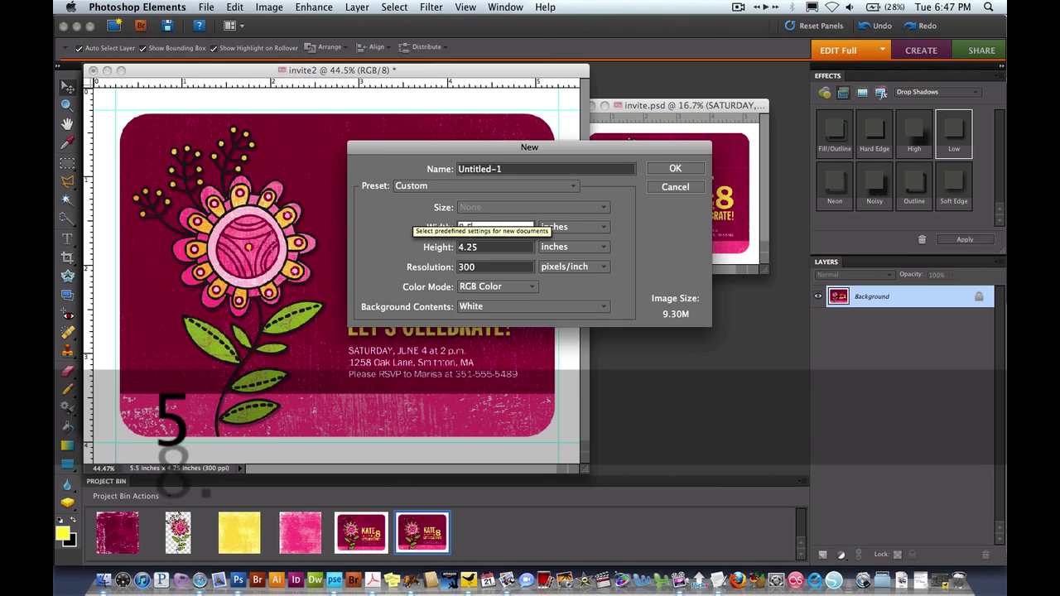
pyautogui.doubleClick(486, 248)
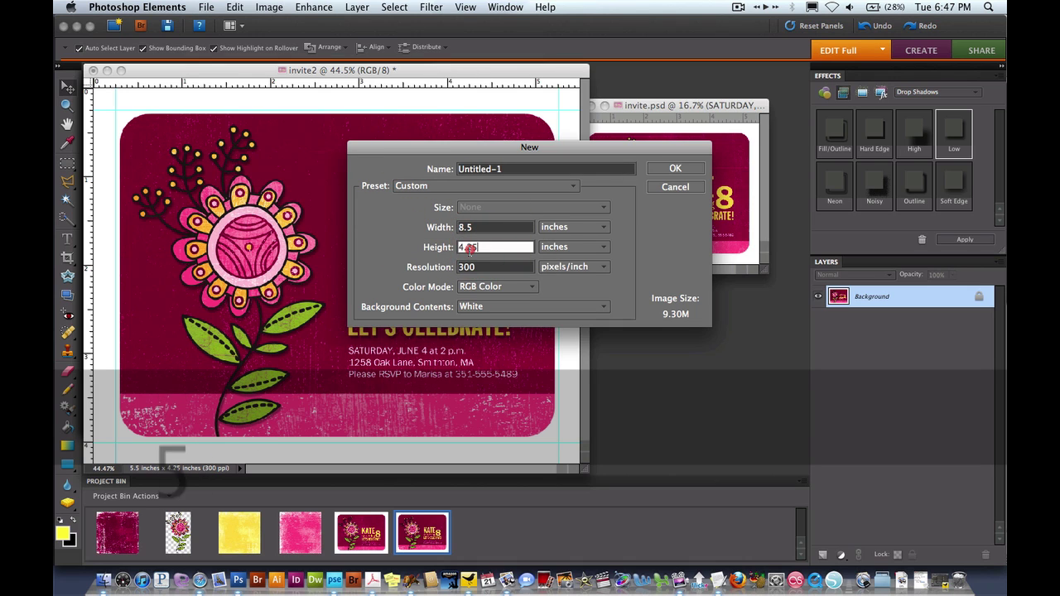
pyautogui.write('11')
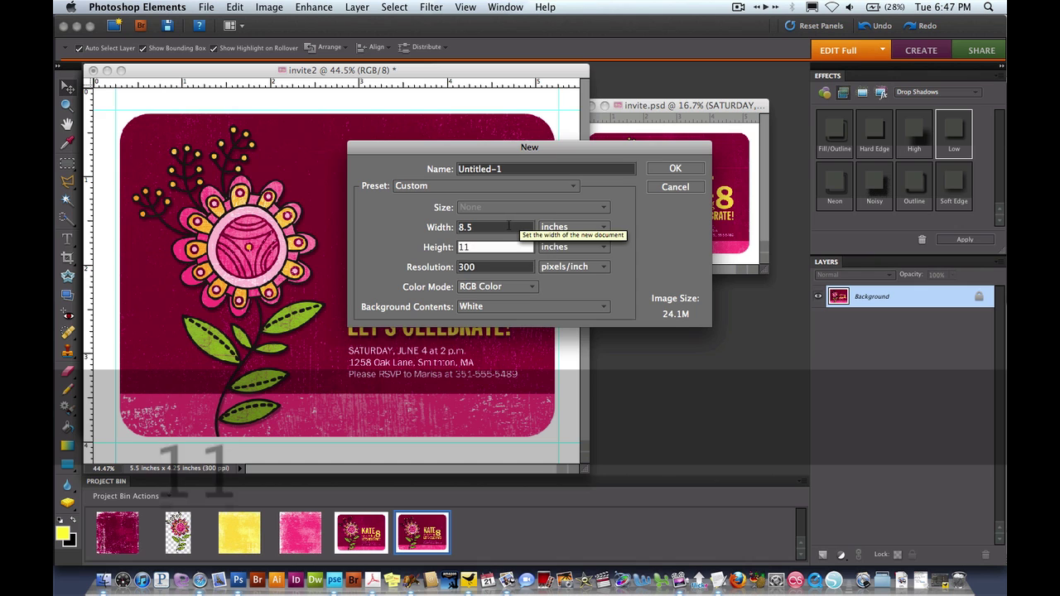
pyautogui.click(676, 169)
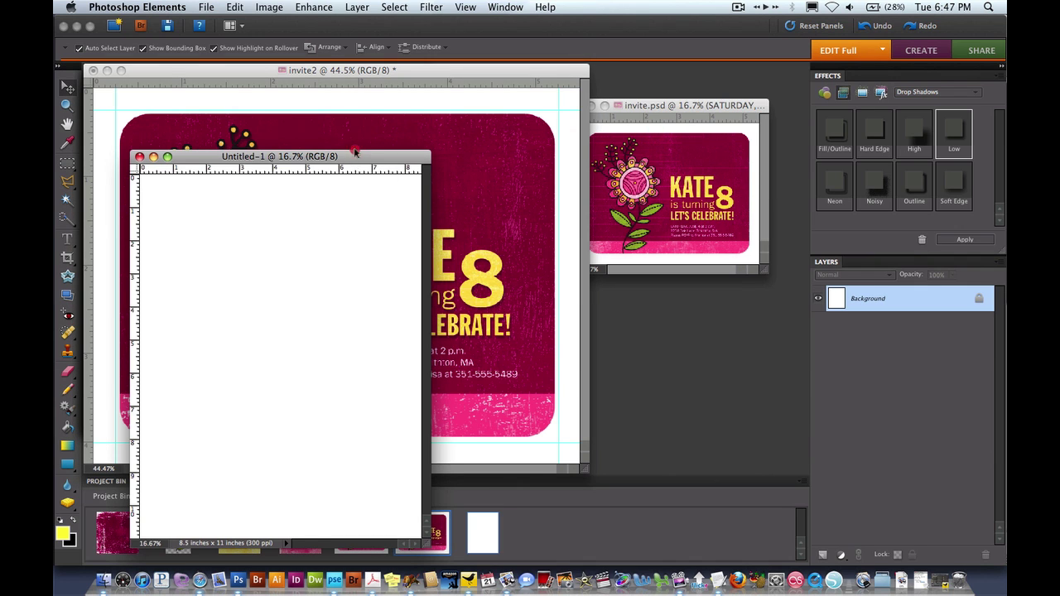
# Rotate invite2 90° left into portrait and move its window to the right side.
pyautogui.moveTo(354, 162); pyautogui.dragTo(344, 124)
pyautogui.click(441, 90)
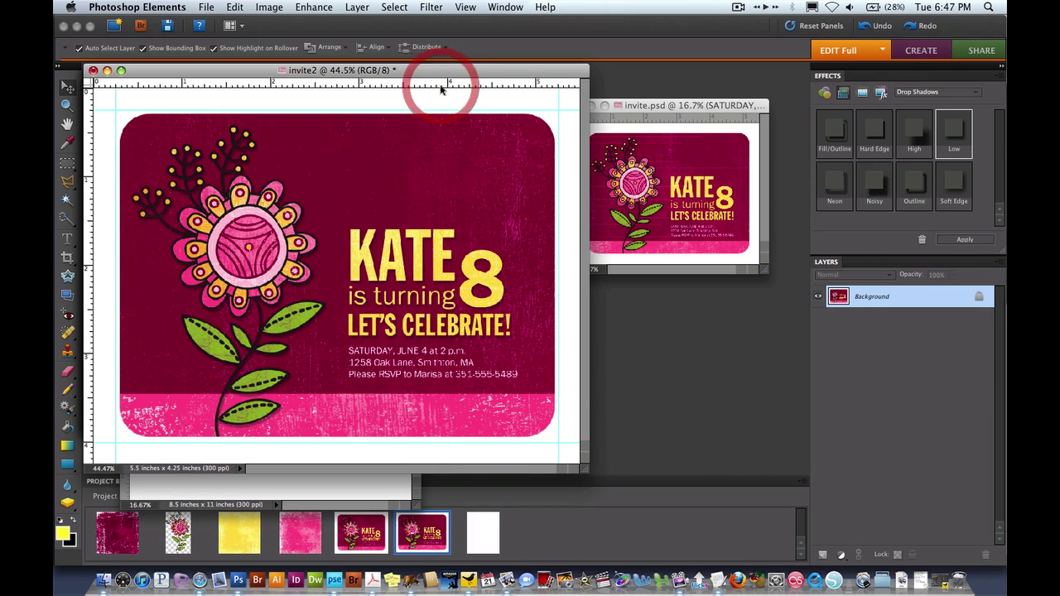
pyautogui.click(273, 8)
pyautogui.moveTo(348, 23)
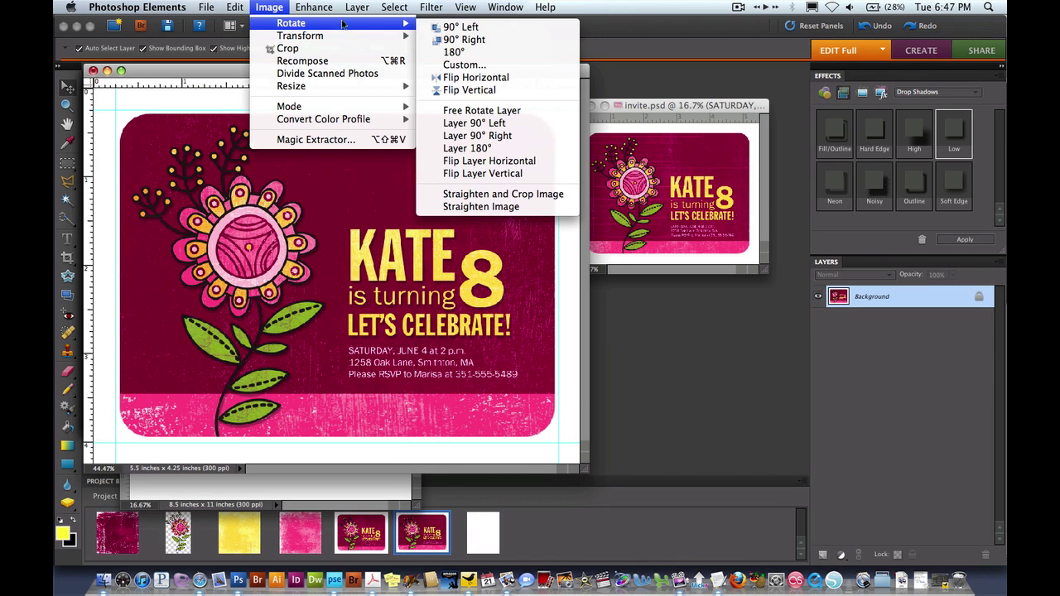
pyautogui.click(464, 31)
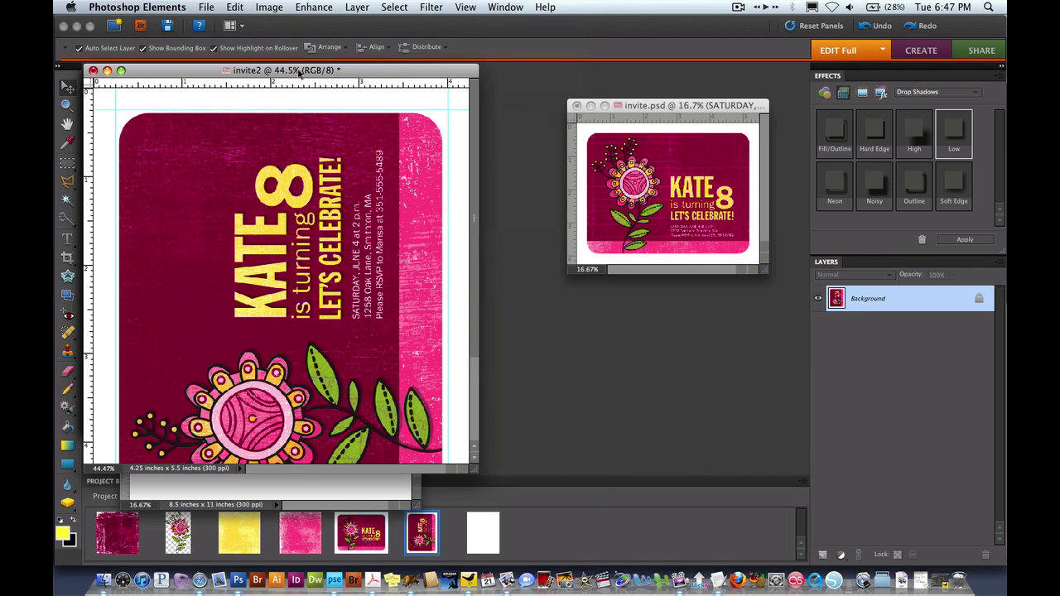
pyautogui.press('super+minus')
pyautogui.moveTo(282, 71); pyautogui.dragTo(627, 88)
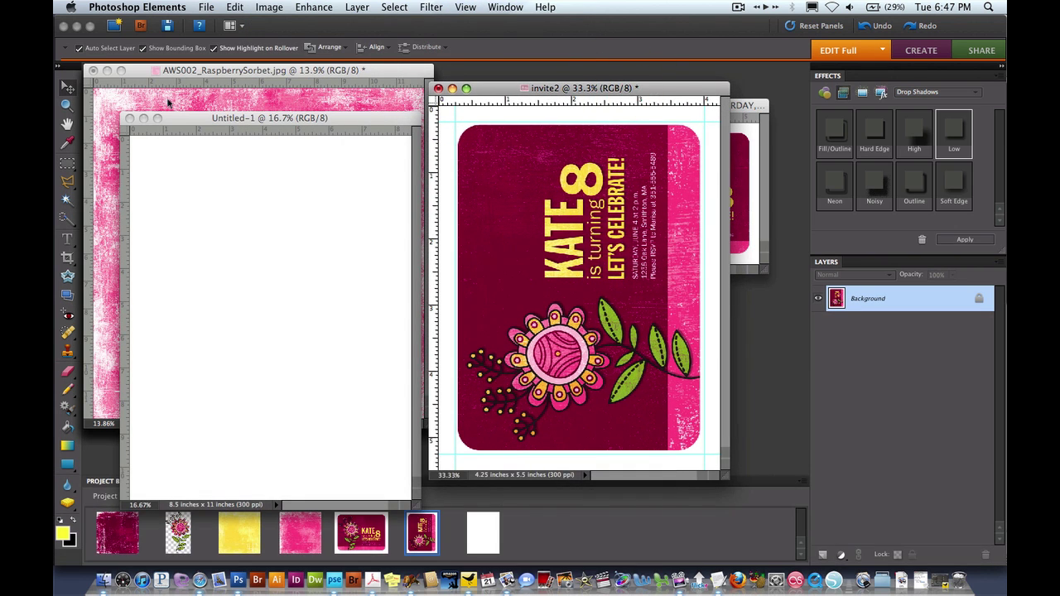
# Close AWS002_RaspberrySorbet.jpg and fit the blank letter page on screen.
pyautogui.moveTo(200, 119); pyautogui.dragTo(186, 94)
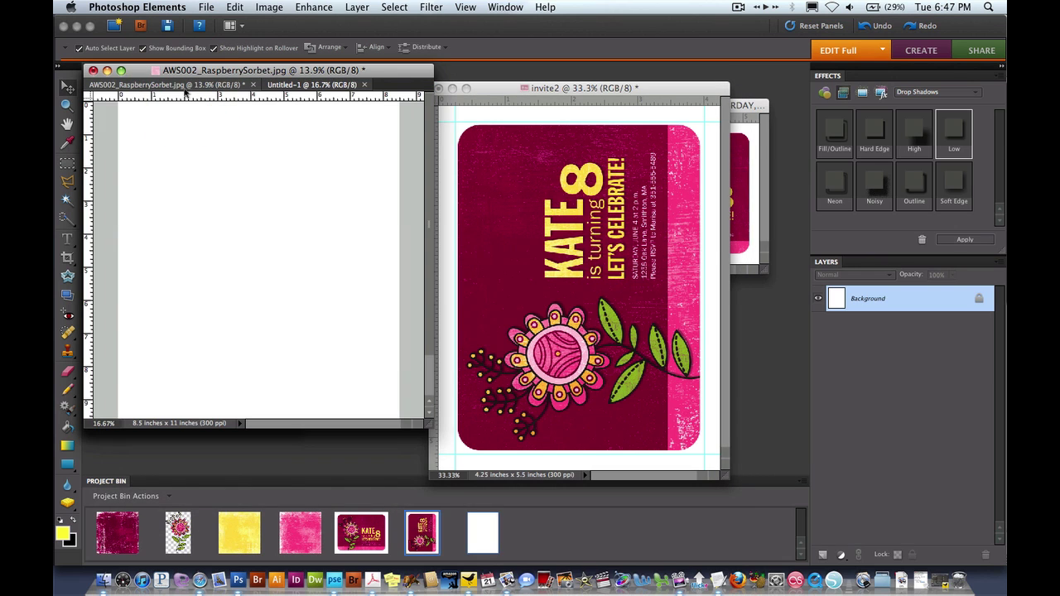
pyautogui.press('super+0')
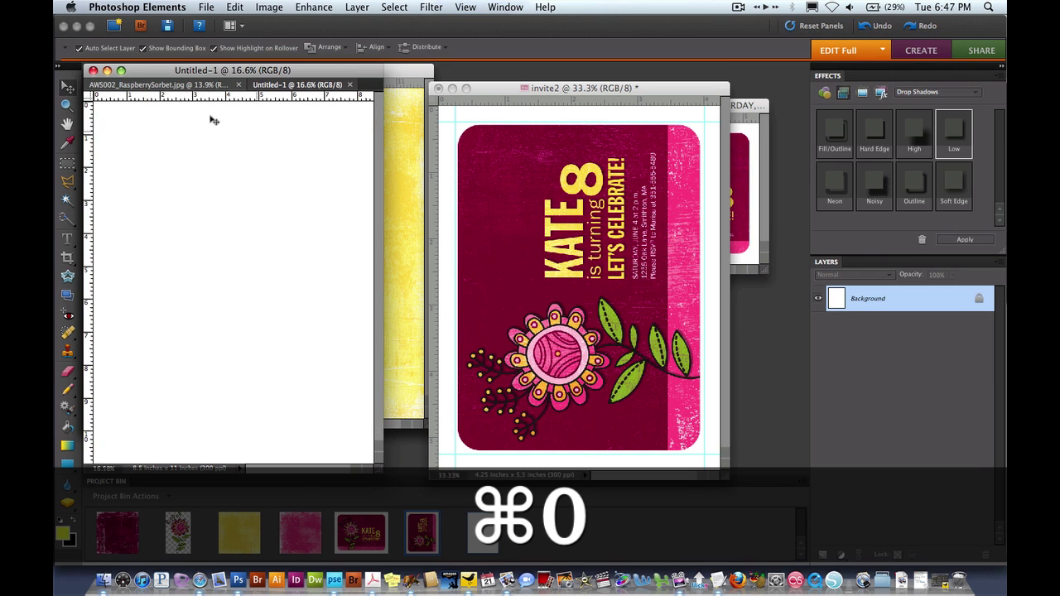
pyautogui.click(238, 85)
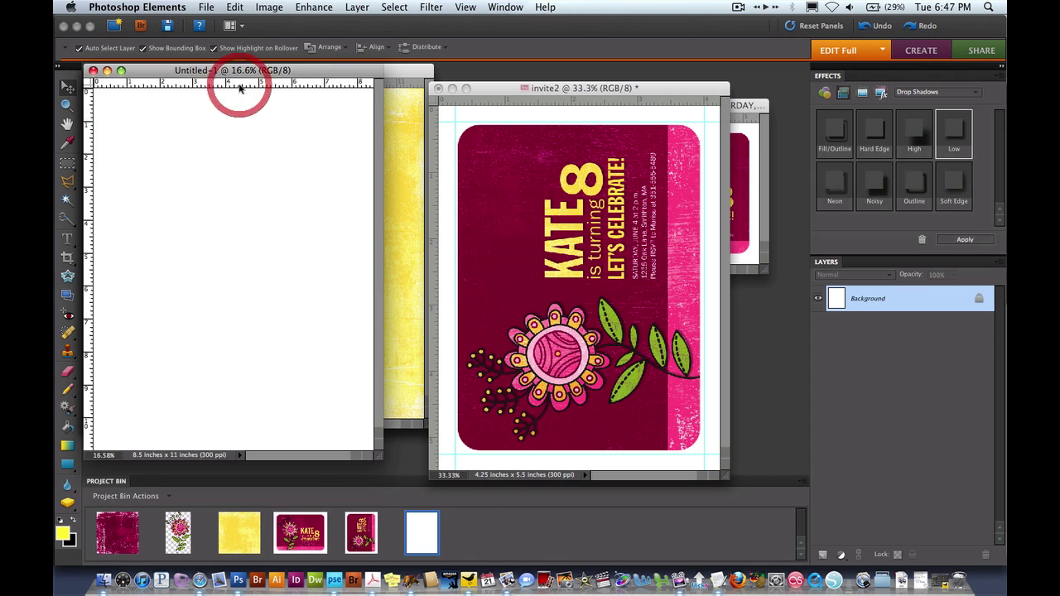
pyautogui.press('super+0')
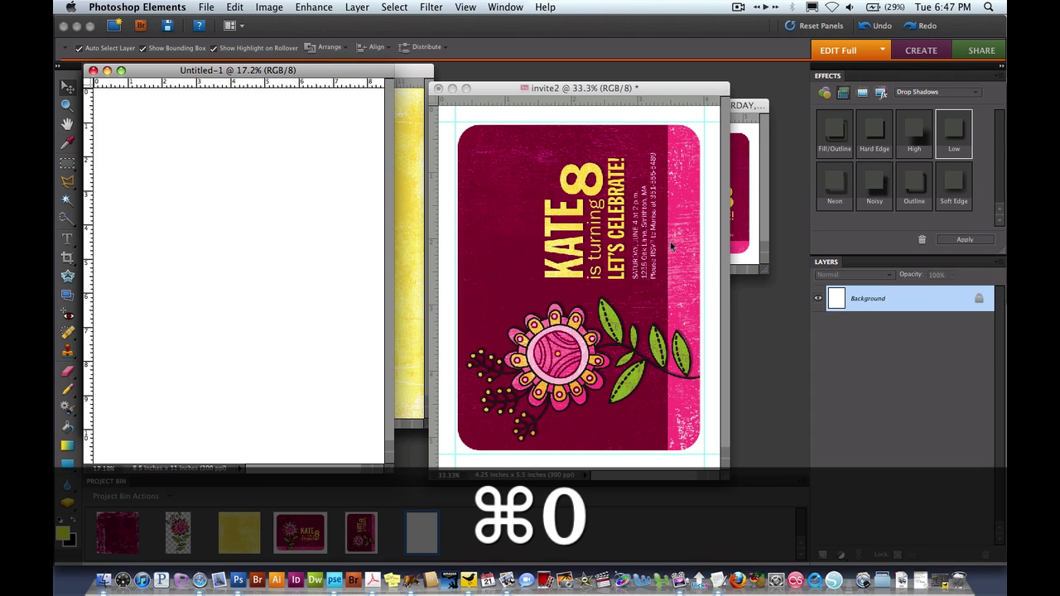
# Turn on Snap To Guides, then bring the invite2 document to the front.
pyautogui.press('v')
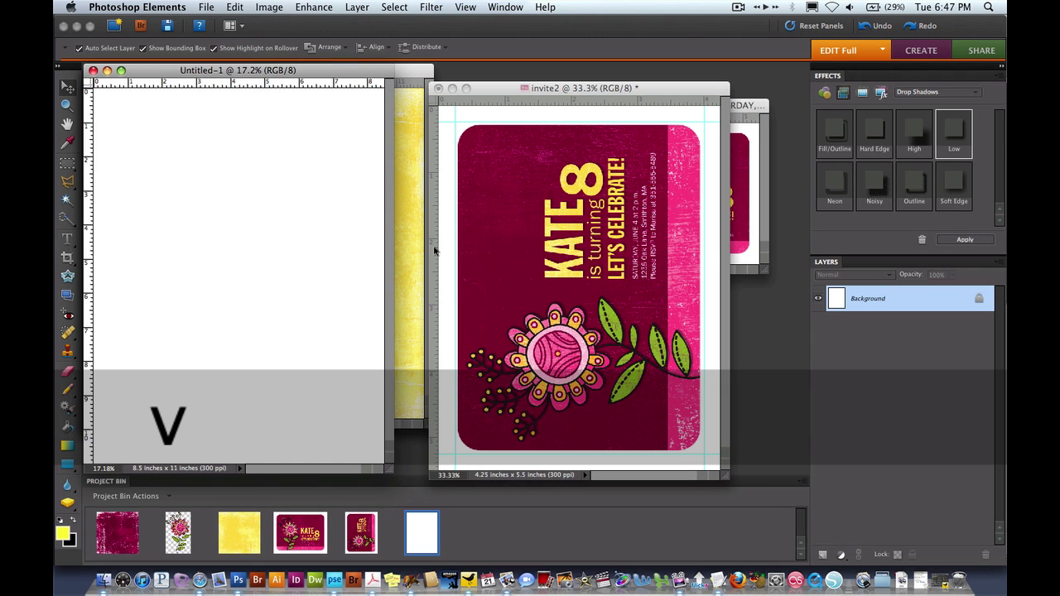
pyautogui.click(562, 298)
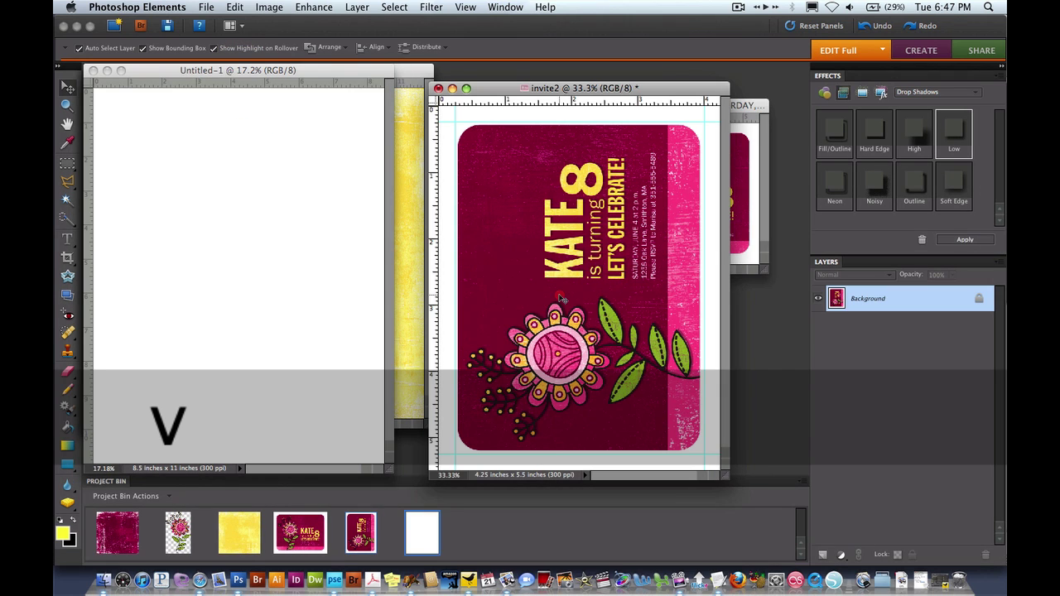
pyautogui.click(323, 82)
pyautogui.click(466, 7)
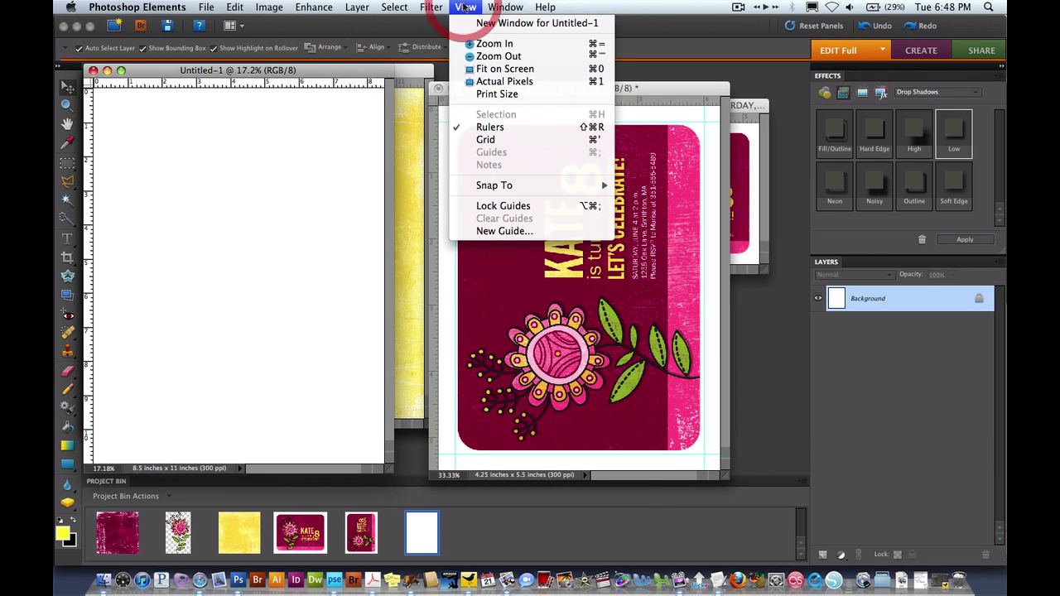
pyautogui.moveTo(525, 190)
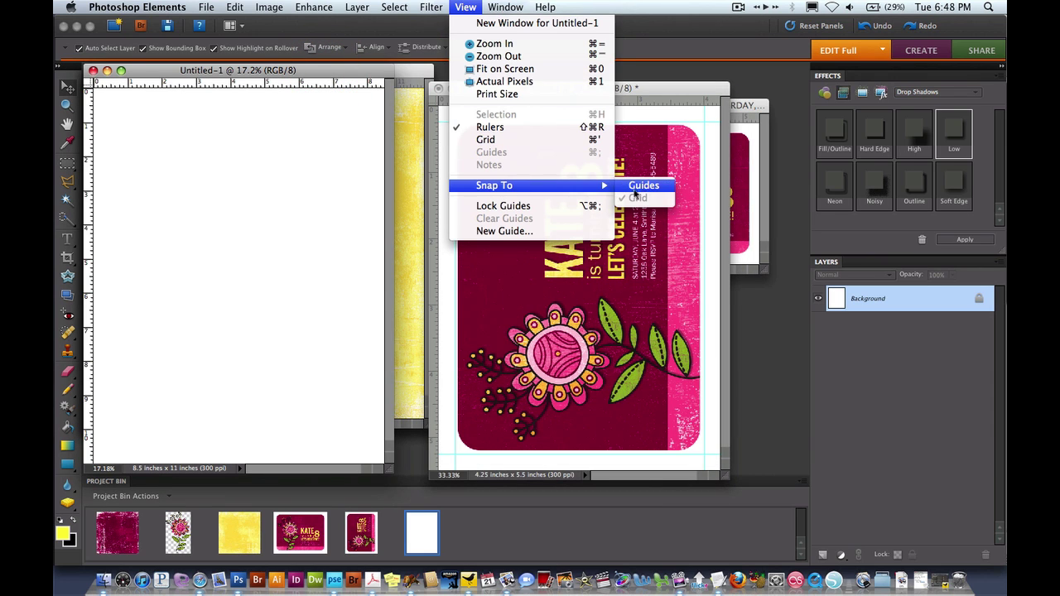
pyautogui.click(645, 187)
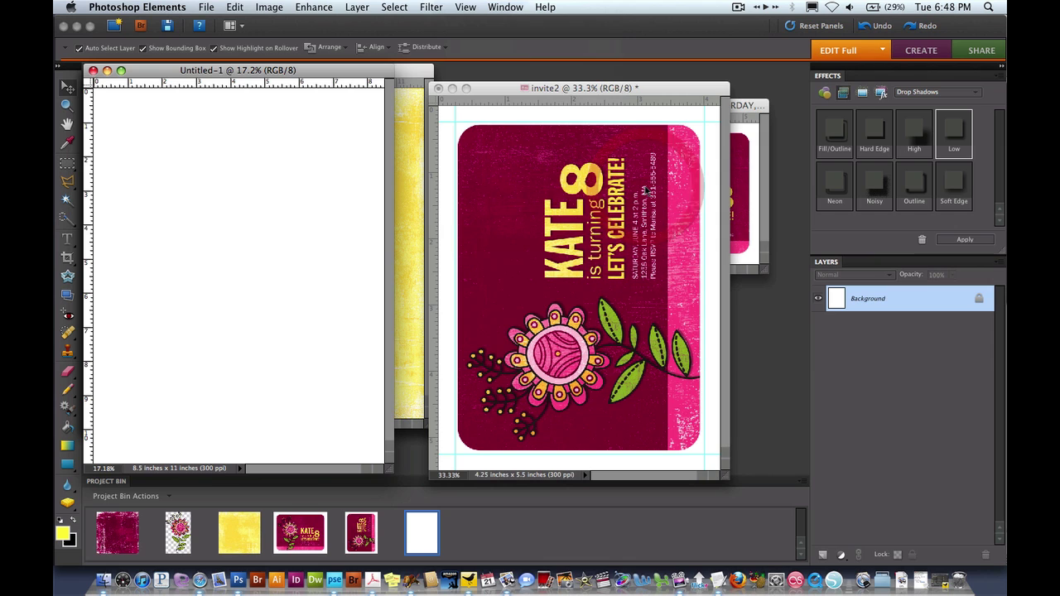
pyautogui.click(503, 94)
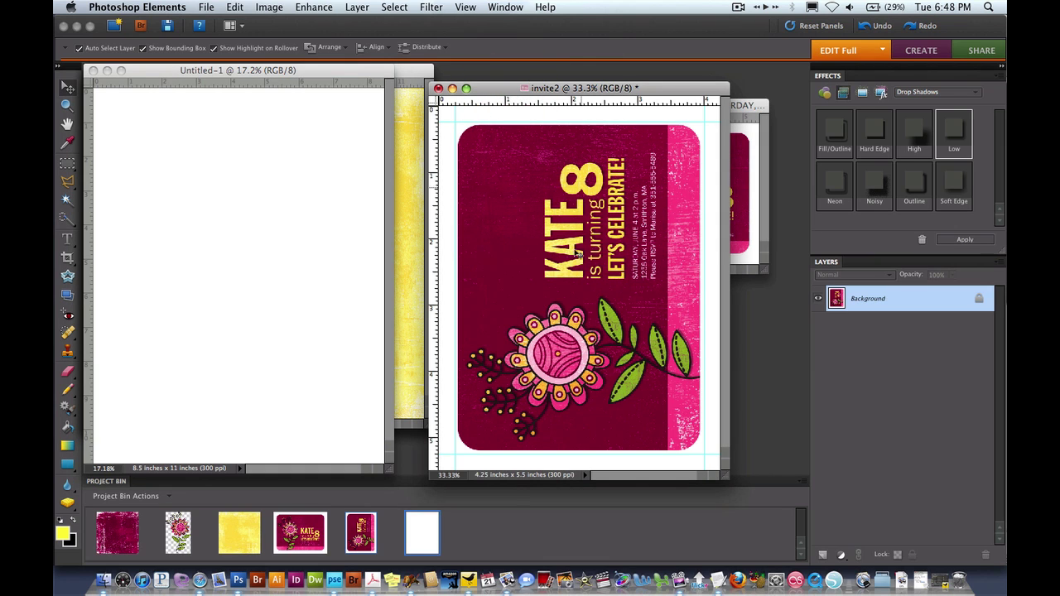
# Copy the invitation into the page's top-left corner and duplicate it level to the right.
pyautogui.moveTo(534, 284); pyautogui.dragTo(259, 238)
pyautogui.moveTo(300, 266); pyautogui.dragTo(184, 212)
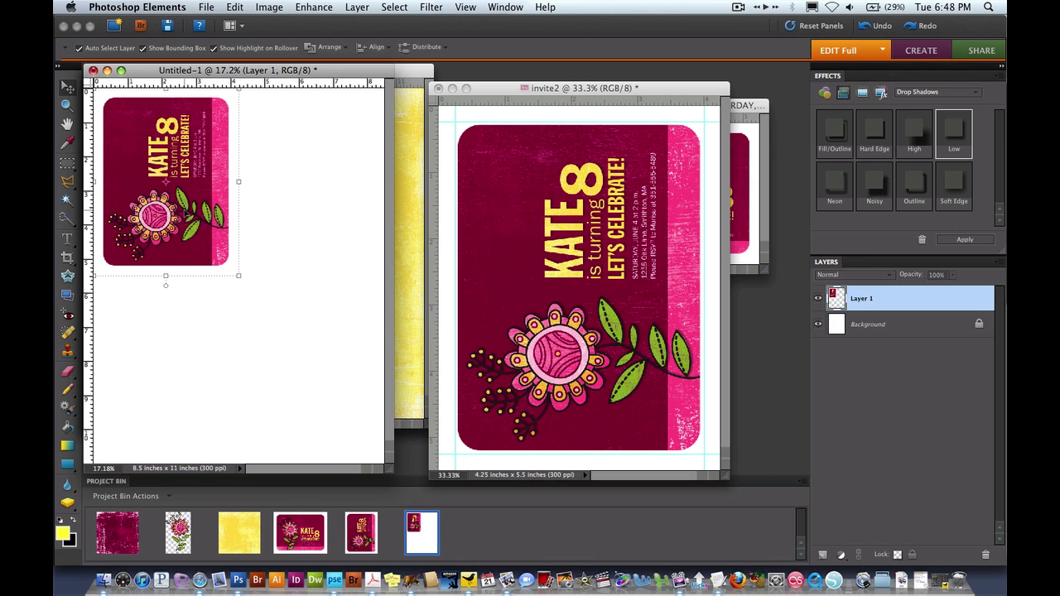
pyautogui.press('alt')
pyautogui.press('shift')
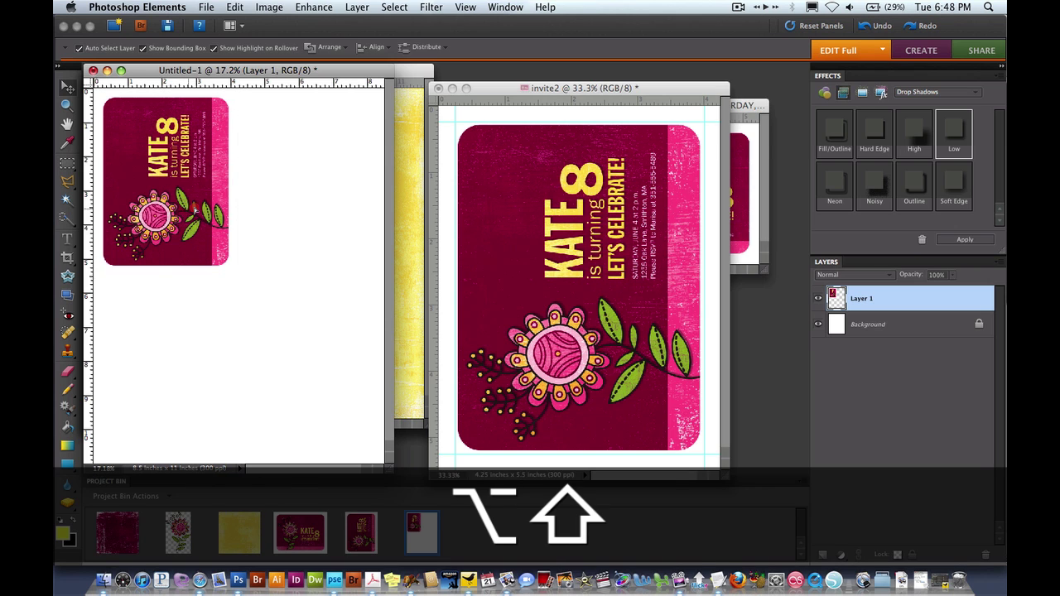
pyautogui.moveTo(187, 214); pyautogui.dragTo(331, 184)
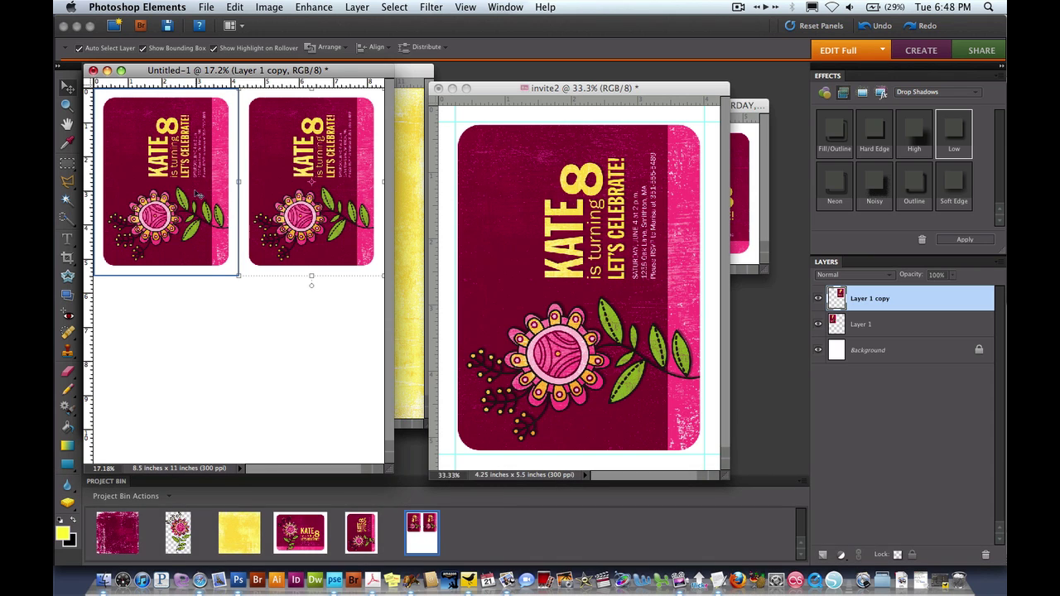
# Select both invitations and duplicate them into the page's bottom half.
pyautogui.press('super')
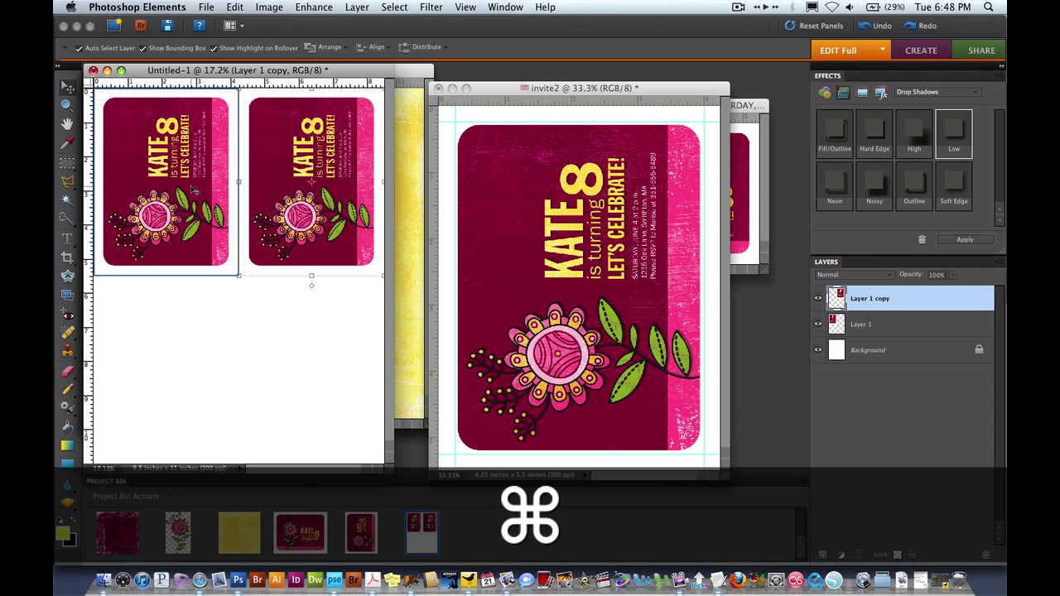
pyautogui.keyDown('super'); pyautogui.click(209, 197); pyautogui.keyUp('super')
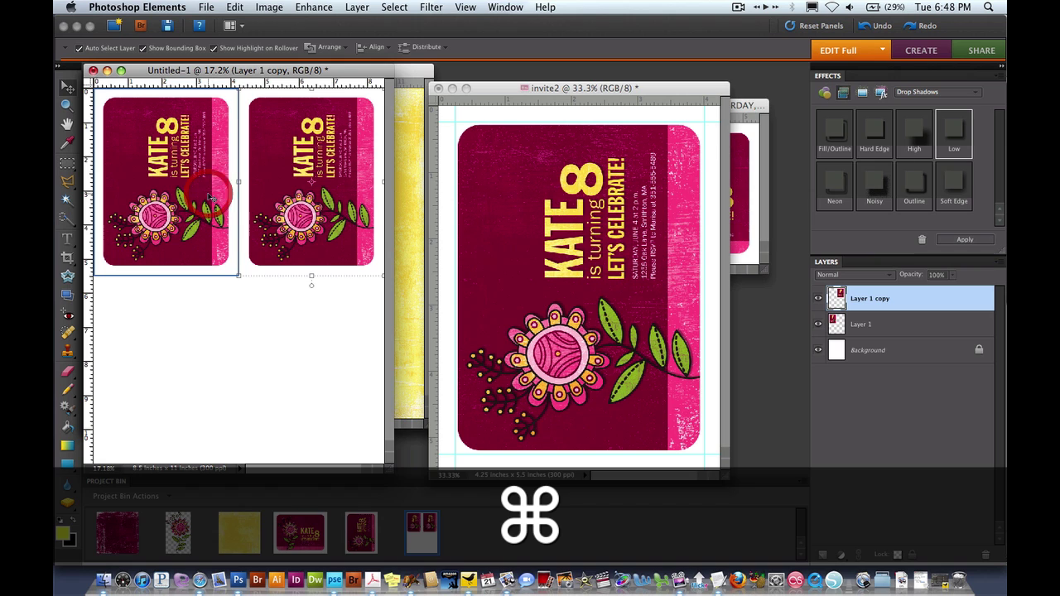
pyautogui.keyDown('shift'); pyautogui.click(209, 197); pyautogui.keyUp('shift')
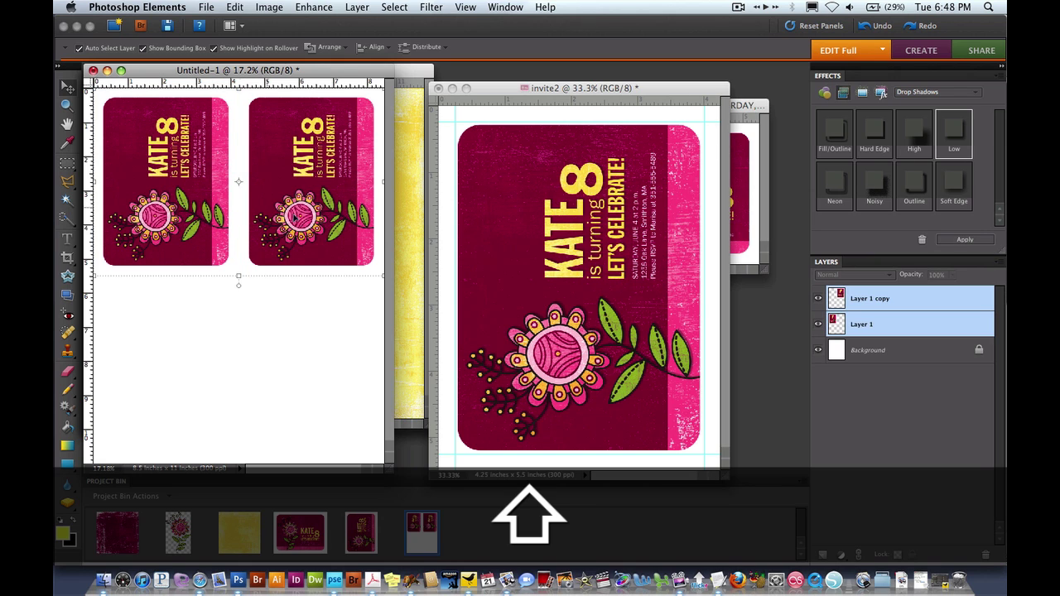
pyautogui.press('alt')
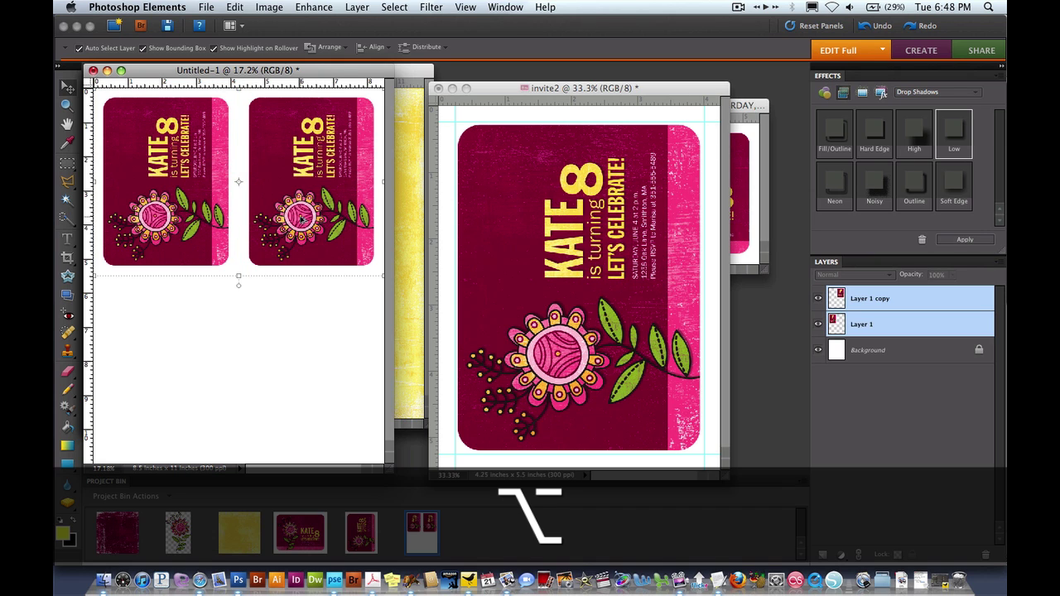
pyautogui.moveTo(302, 218); pyautogui.dragTo(296, 404)
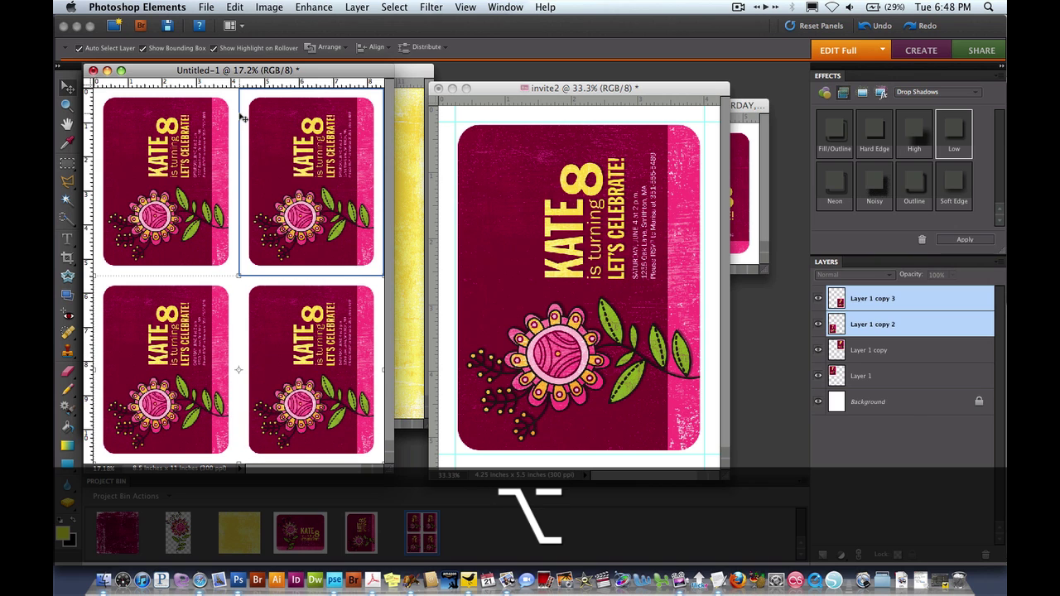
# Flatten the four-up sheet and save it as invite-print.jpg at JPEG quality 12 (Maximum).
pyautogui.click(357, 7)
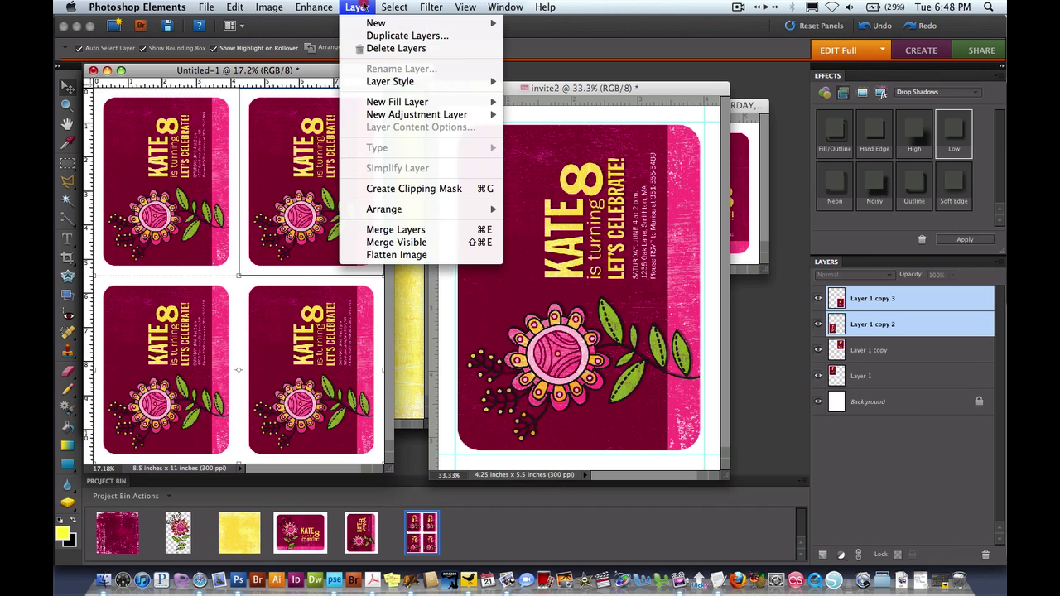
pyautogui.click(396, 255)
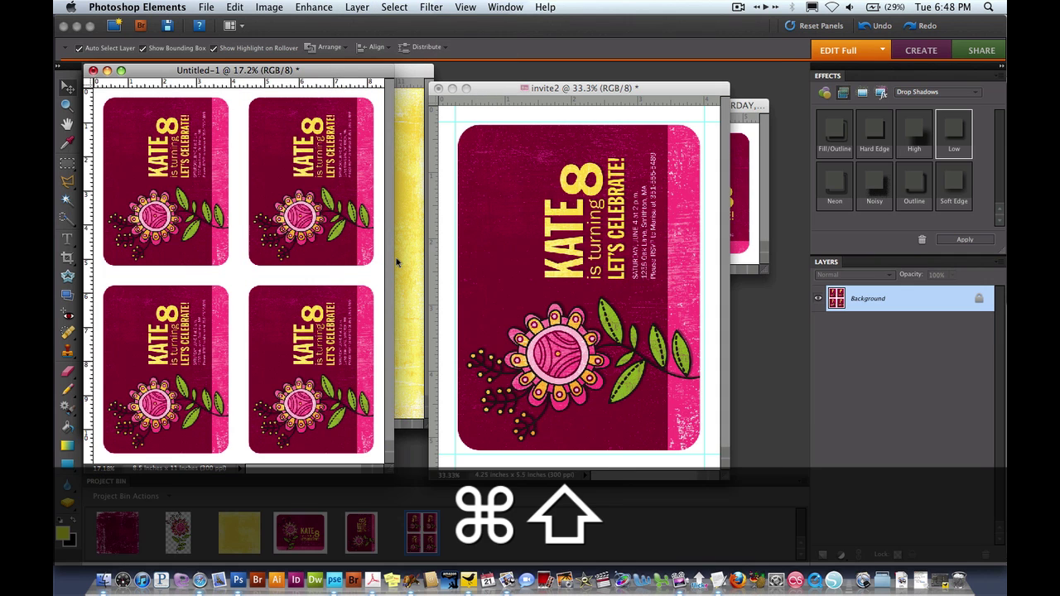
pyautogui.press('super+shift+s')
pyautogui.write('invite-pr')
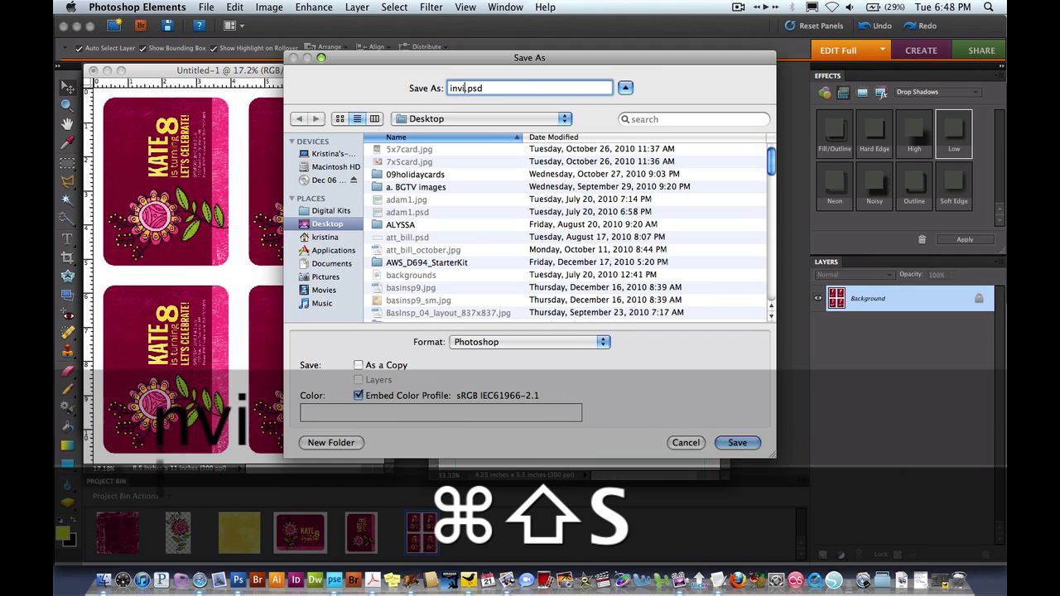
pyautogui.write('int')
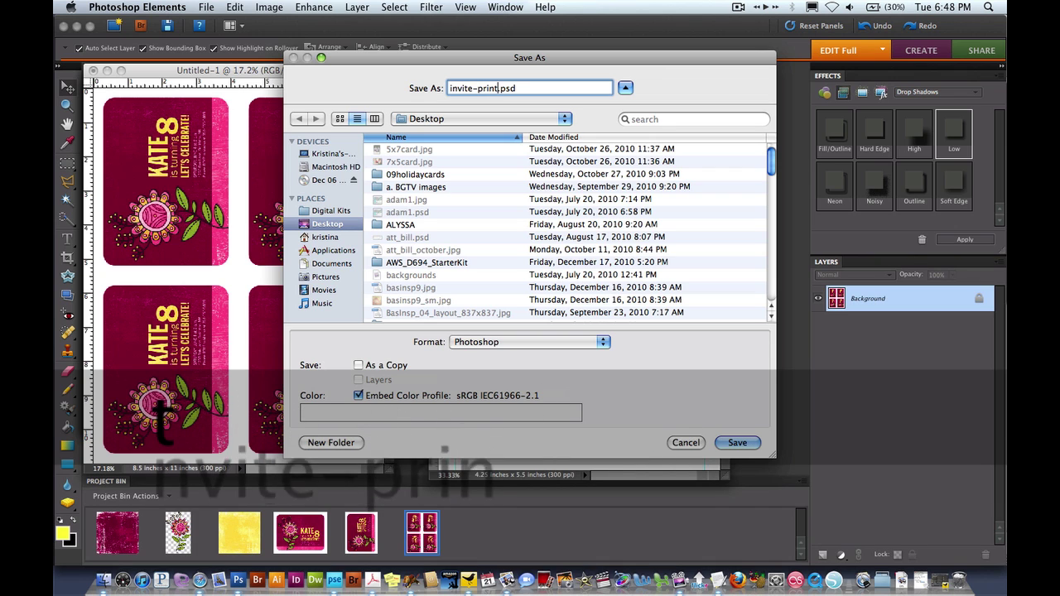
pyautogui.click(514, 342)
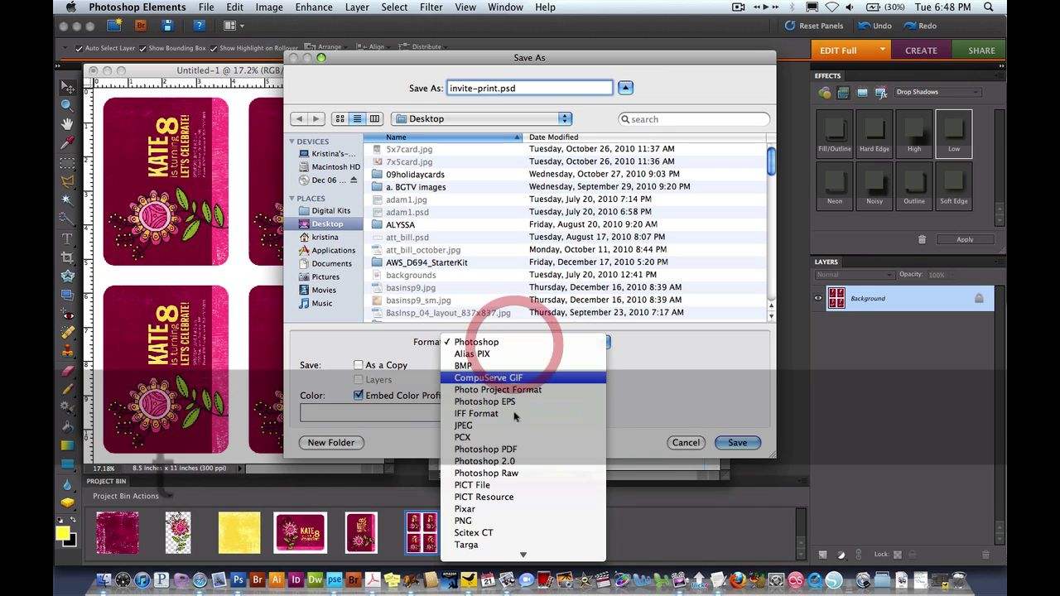
pyautogui.click(596, 424)
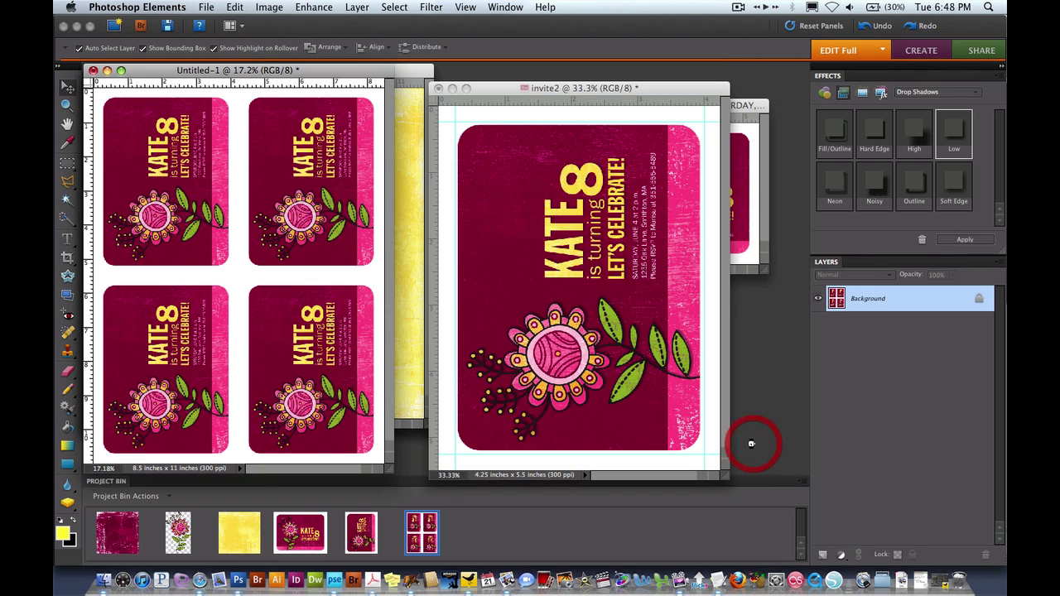
pyautogui.click(754, 444)
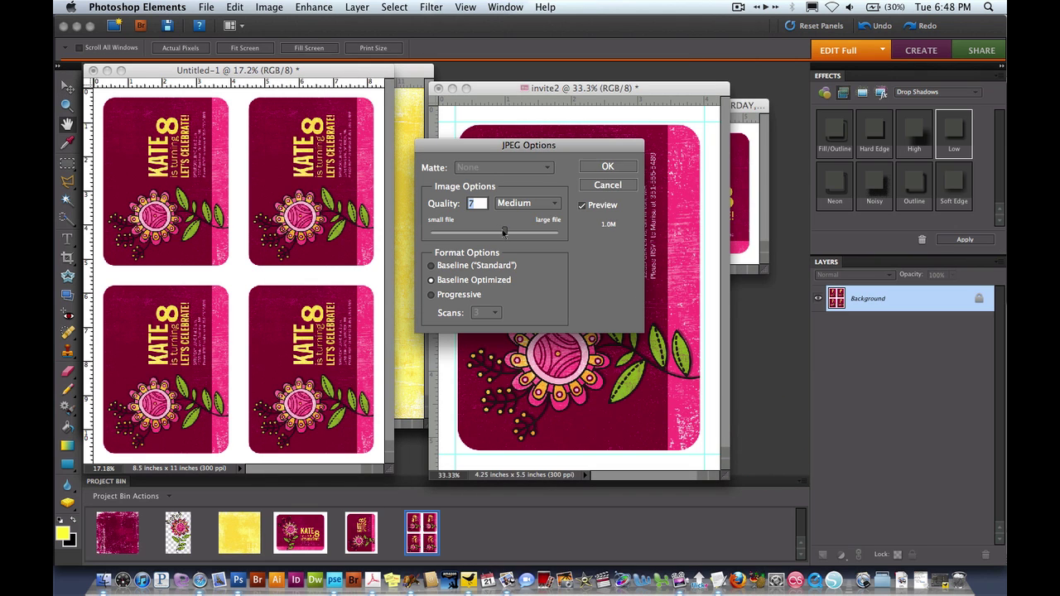
pyautogui.moveTo(504, 232); pyautogui.dragTo(570, 232)
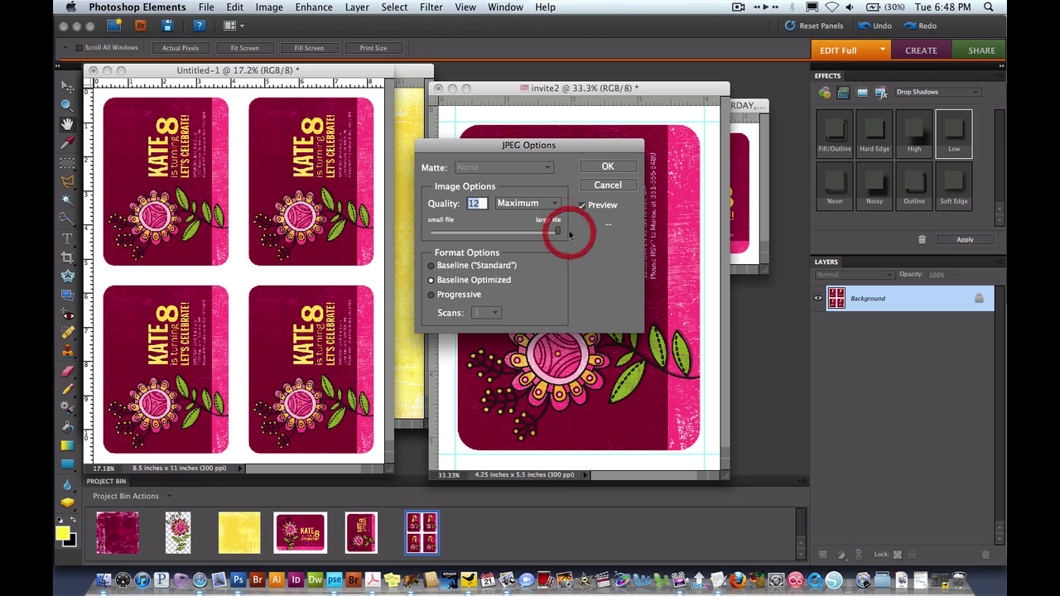
pyautogui.click(623, 168)
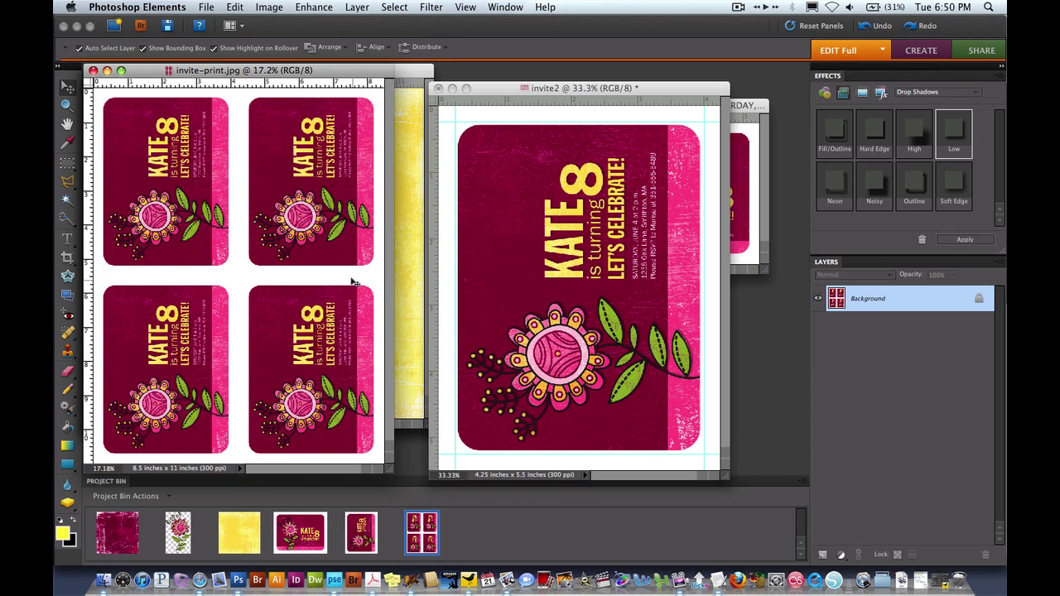
# In the Print dialog, remove the five extra images so only the four-up sheet remains.
pyautogui.click(206, 7)
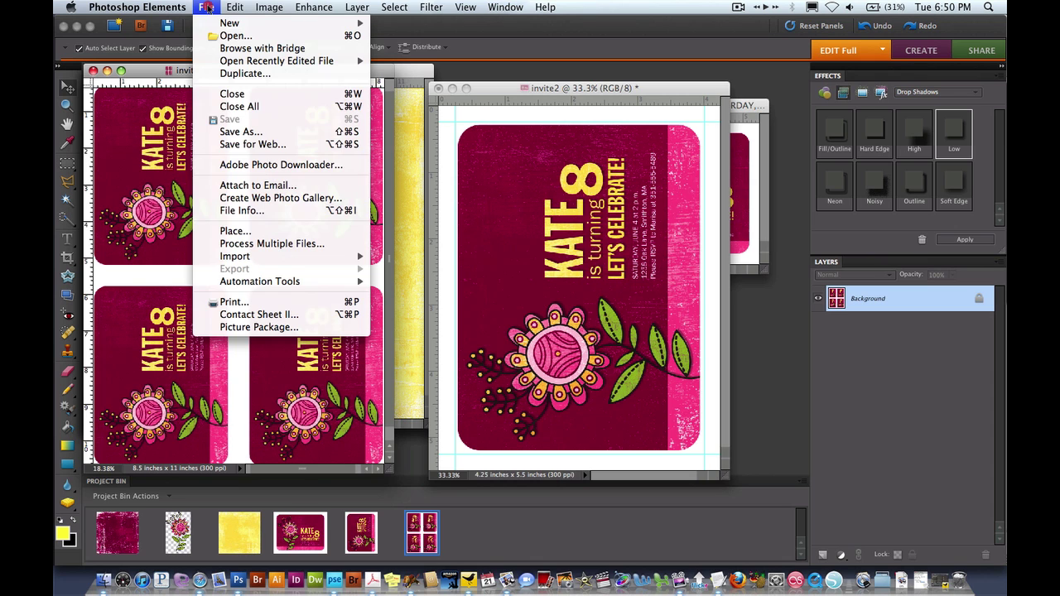
pyautogui.click(243, 303)
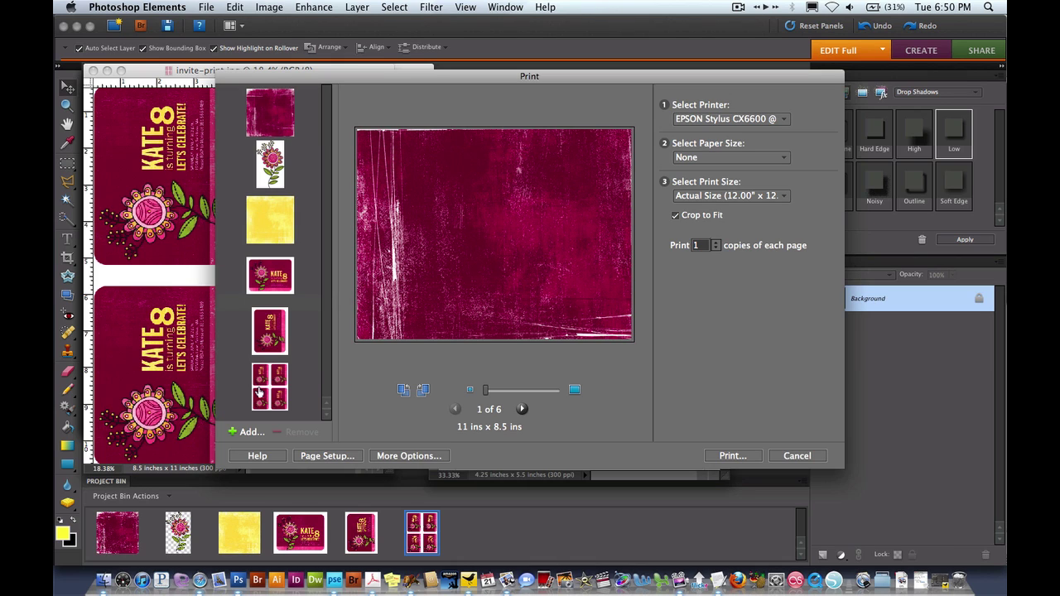
pyautogui.click(274, 118)
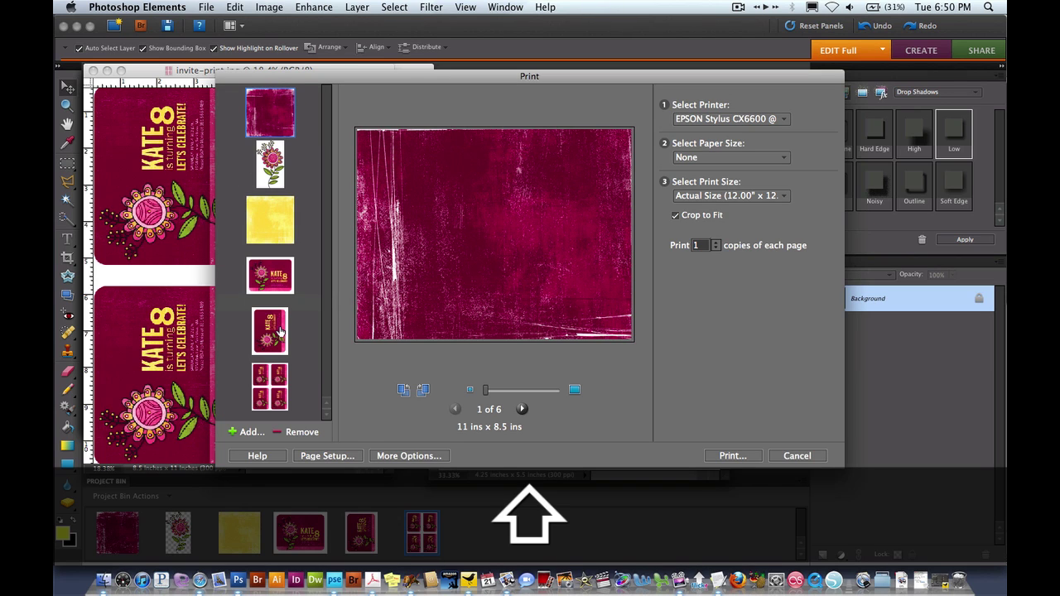
pyautogui.keyDown('shift'); pyautogui.click(280, 331); pyautogui.keyUp('shift')
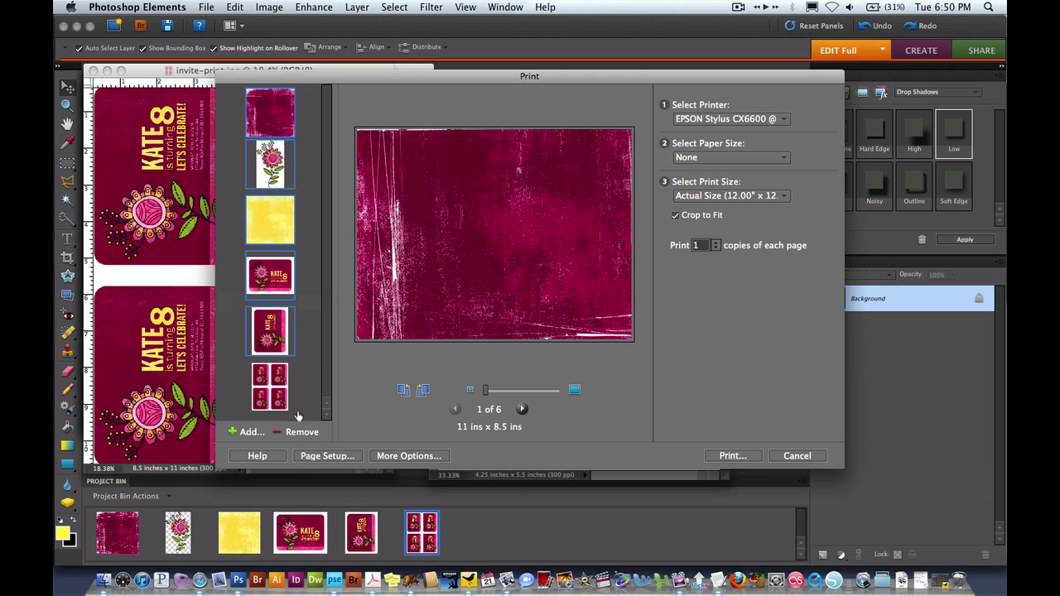
pyautogui.click(294, 432)
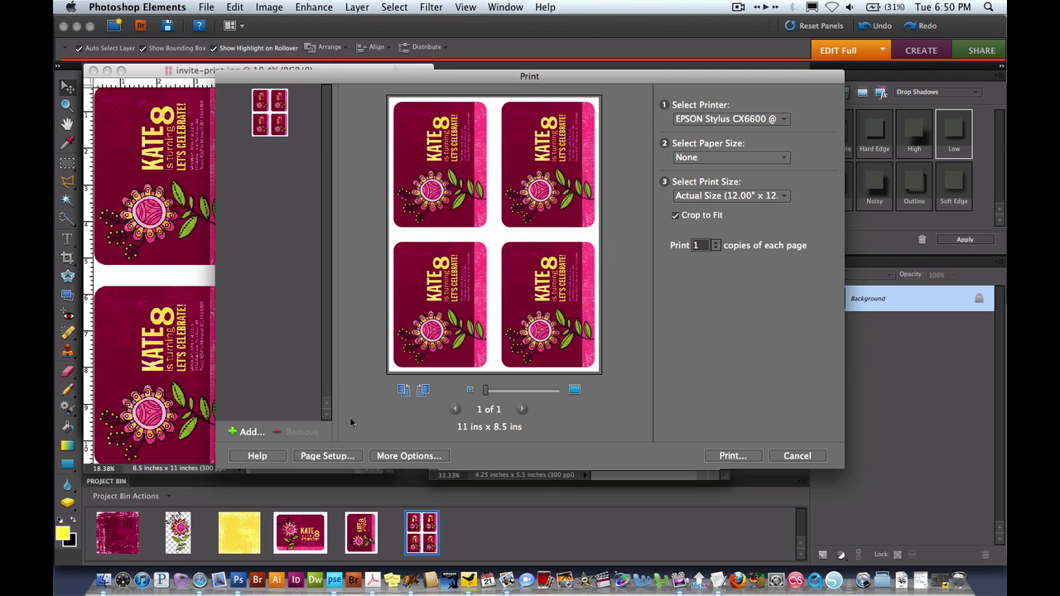
# Set US Letter portrait page setup and keep Actual Size printing at 8.50 x 11.00 inches.
pyautogui.click(328, 456)
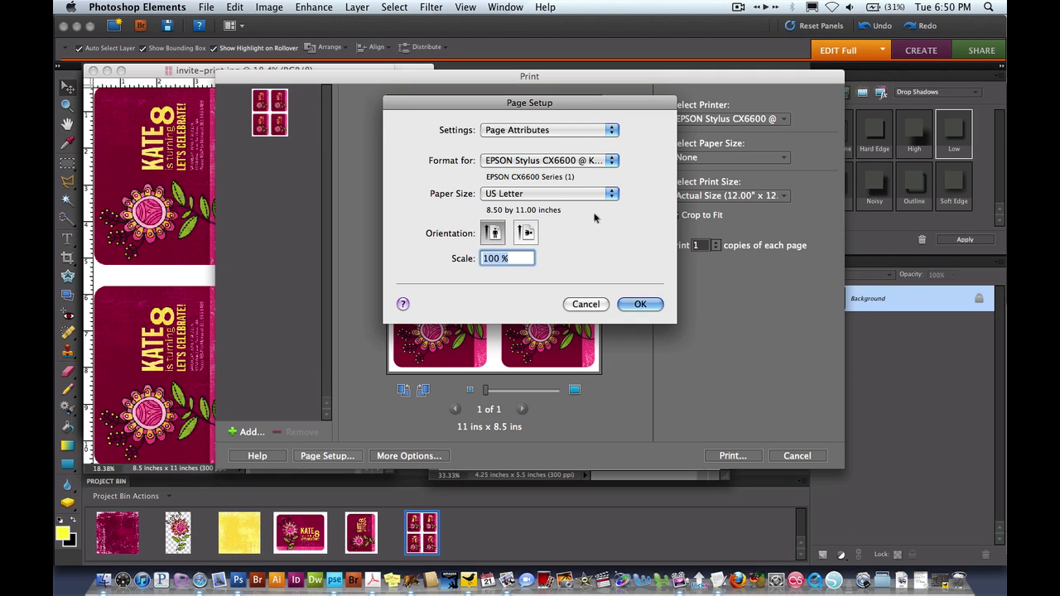
pyautogui.click(639, 304)
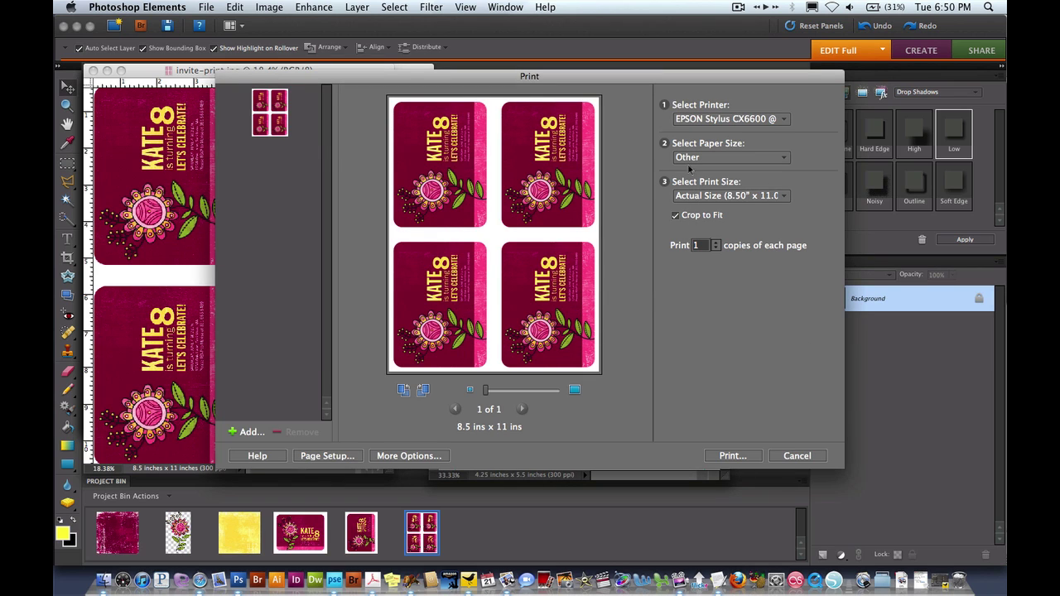
pyautogui.click(723, 154)
pyautogui.click(721, 157)
pyautogui.click(762, 202)
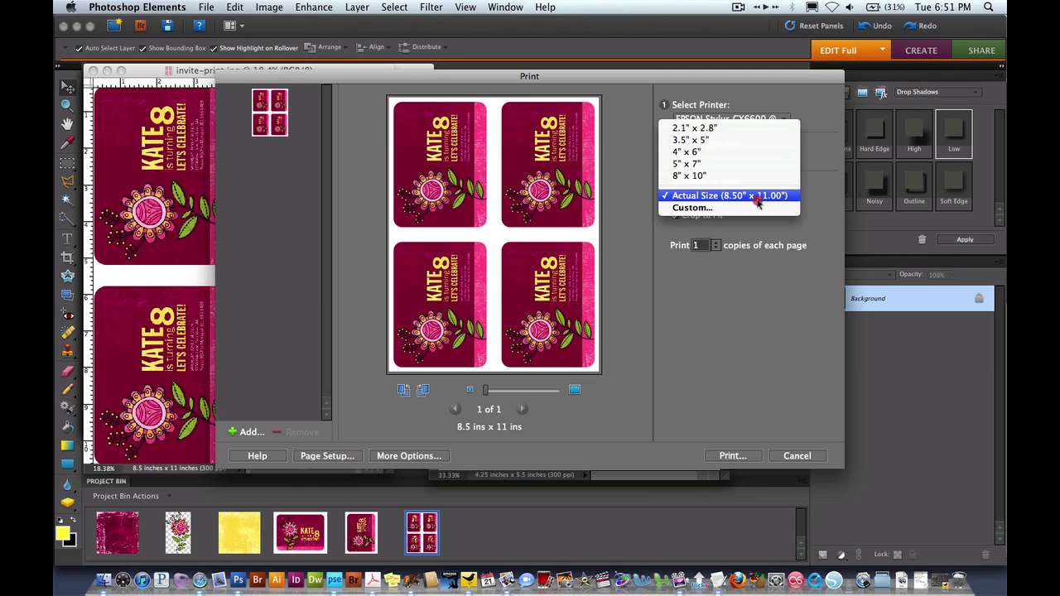
pyautogui.click(757, 197)
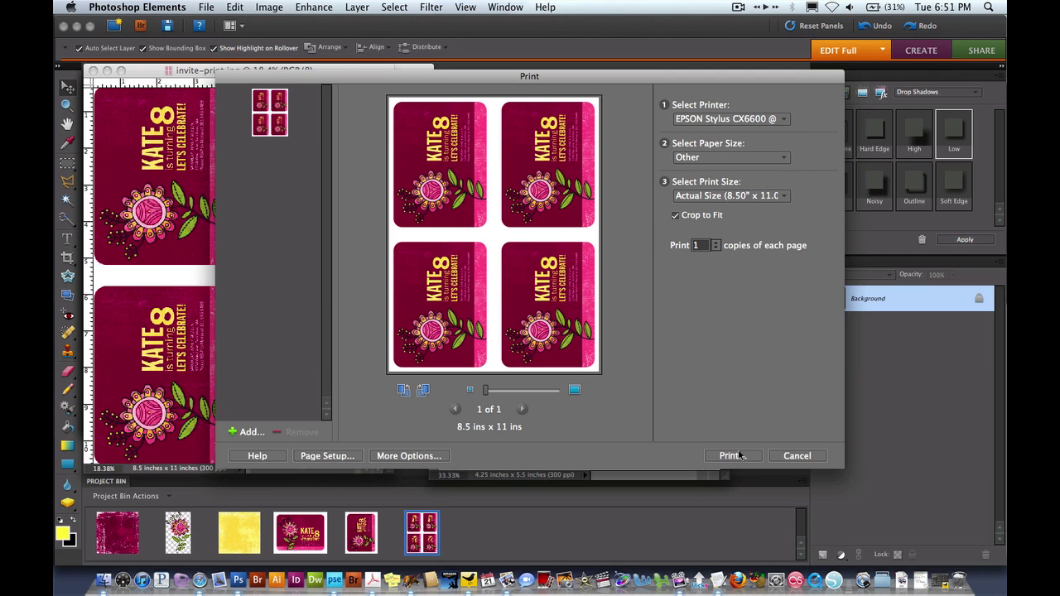